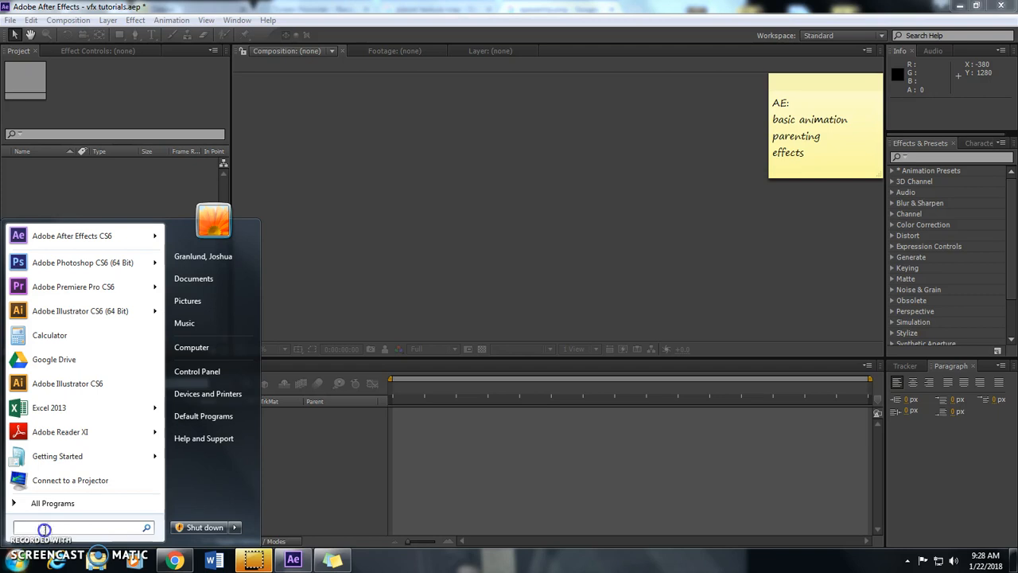
# - Search the computer's installed programs for "after" and return to the open project
pyautogui.write('after')
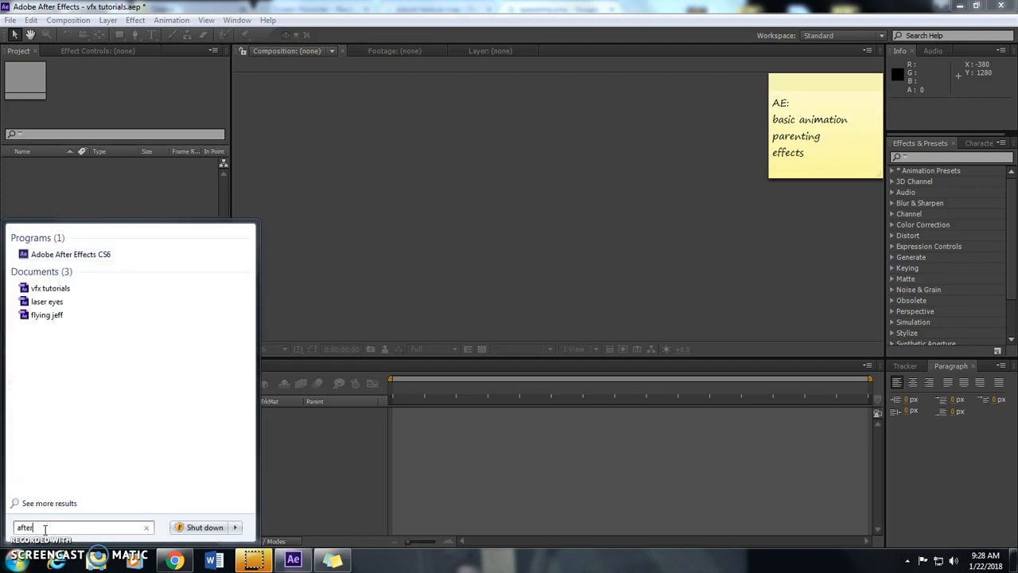
pyautogui.click(118, 200)
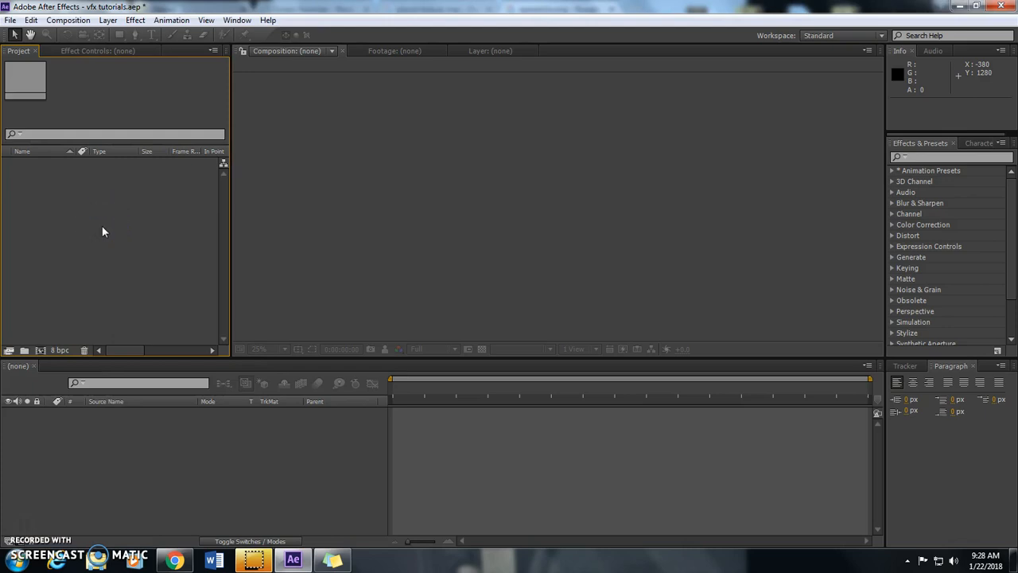
pyautogui.click(4, 20)
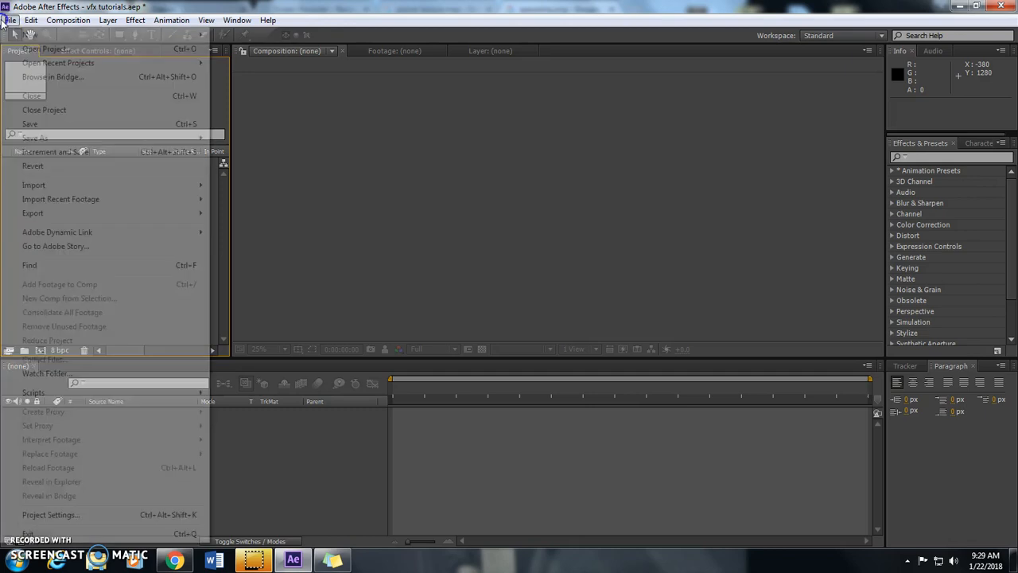
# - Create a new composition named Comp 1 with the HDTV 1080 29.97 preset and a duration of 0;00;10;00
pyautogui.click(78, 22)
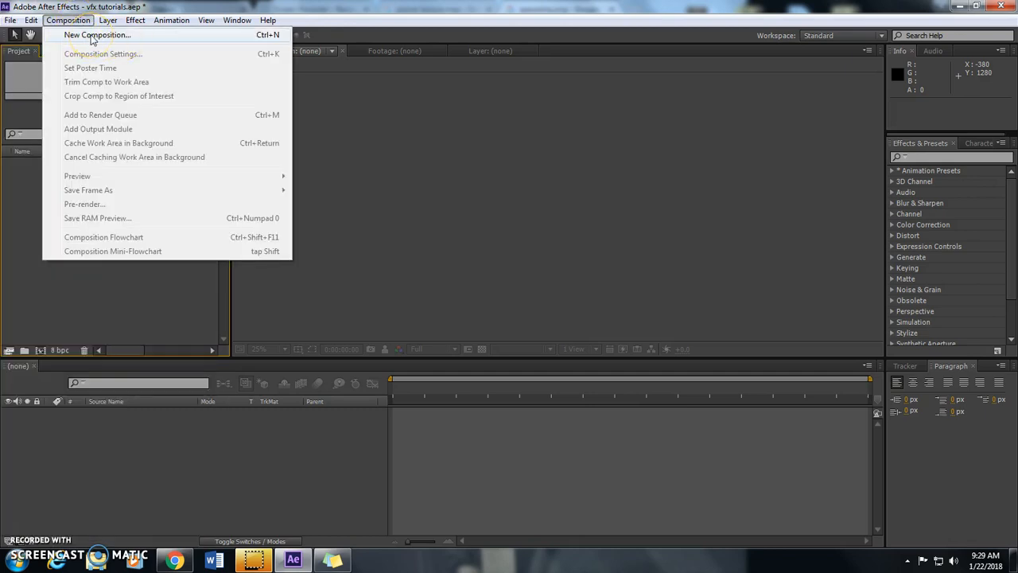
pyautogui.click(91, 38)
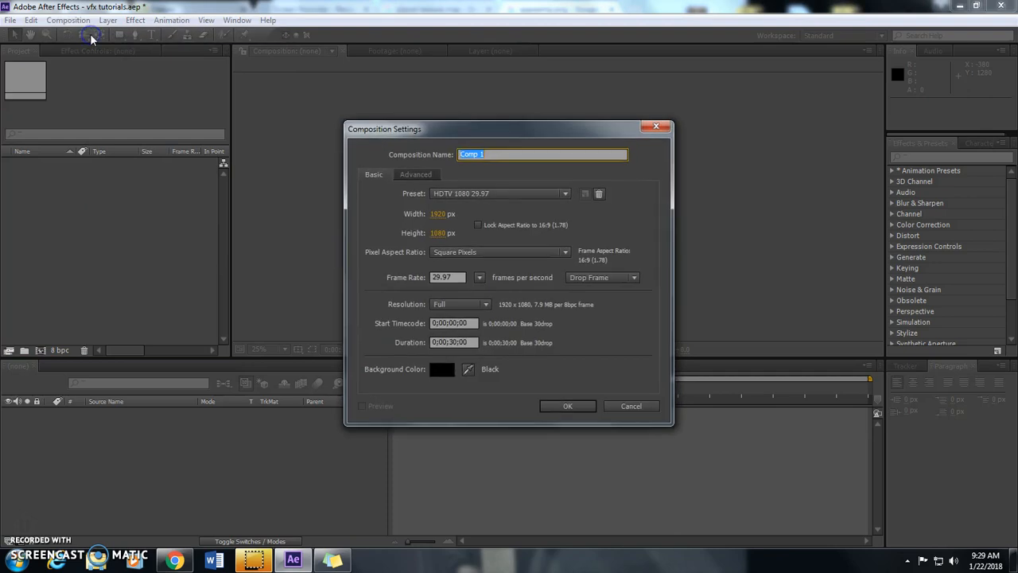
pyautogui.click(461, 195)
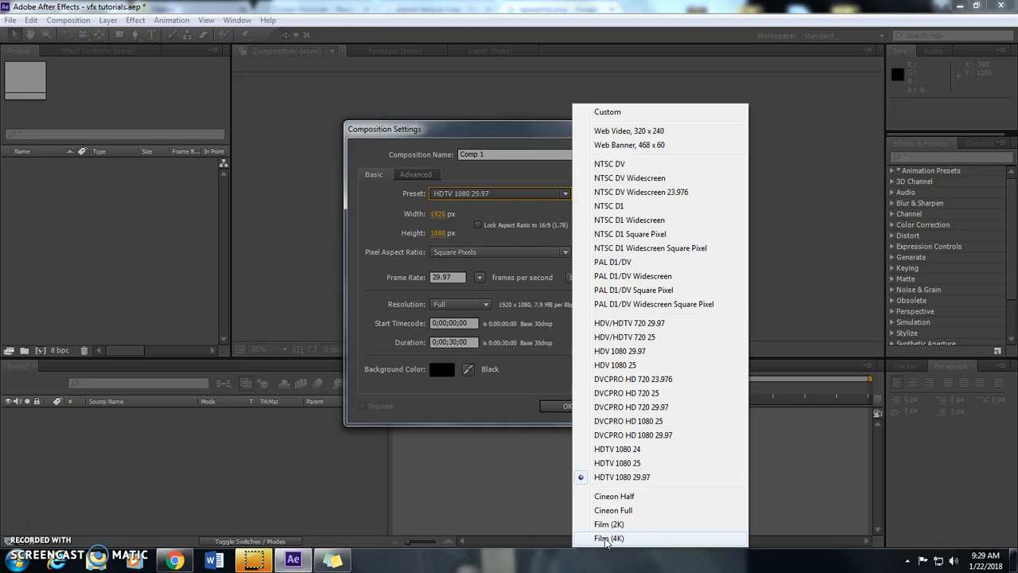
pyautogui.click(618, 481)
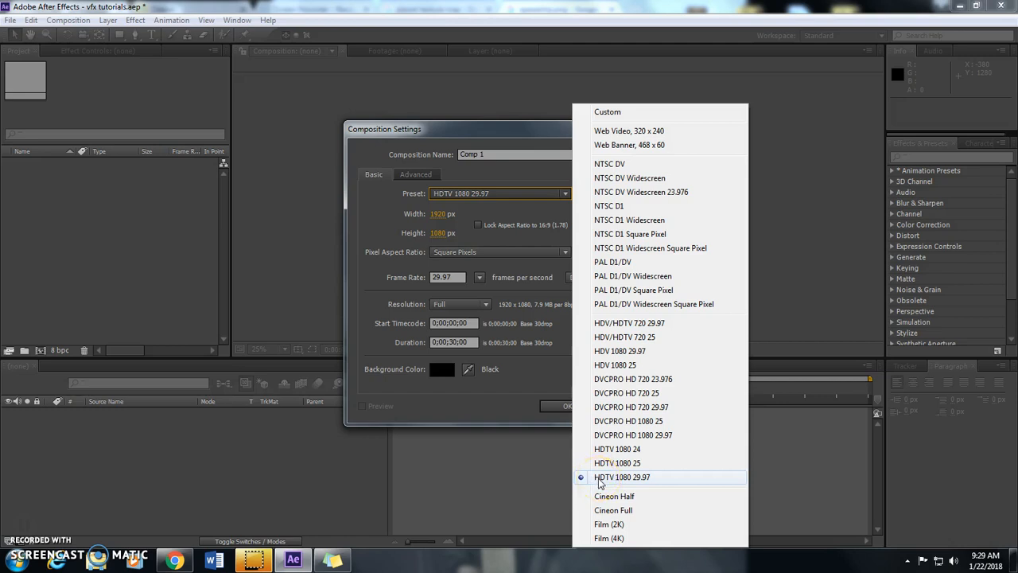
pyautogui.click(502, 407)
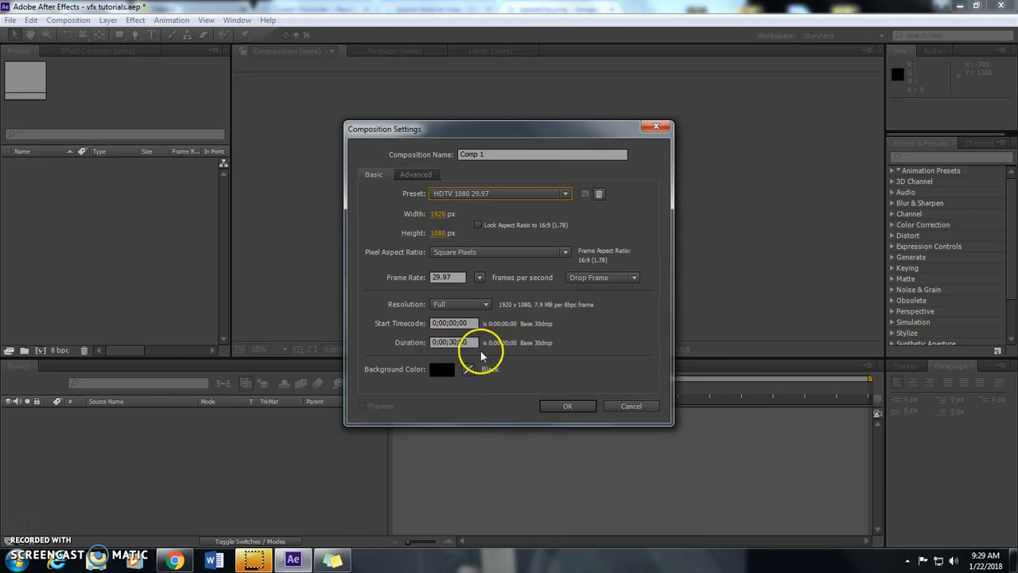
pyautogui.click(450, 342)
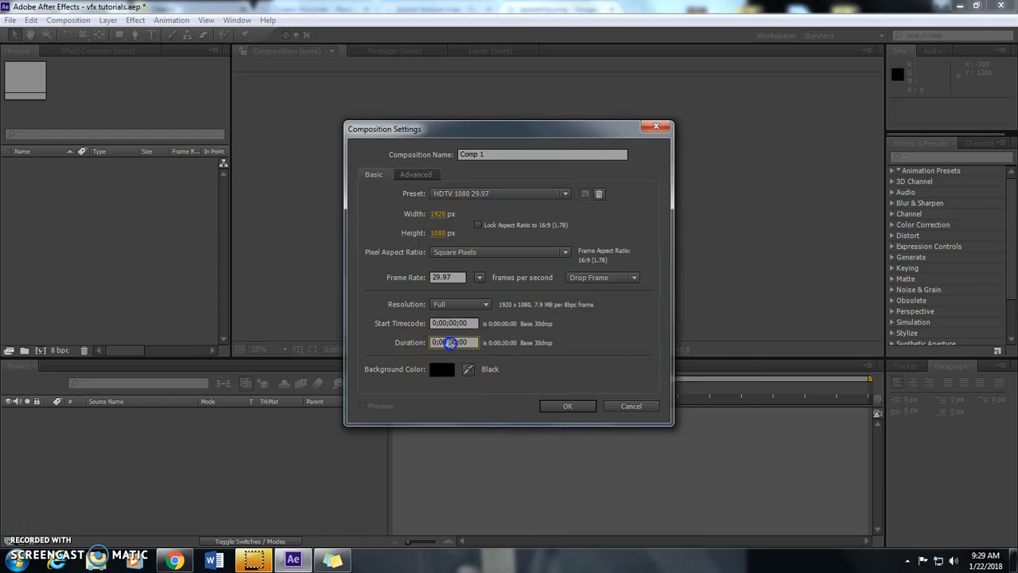
pyautogui.click(549, 369)
pyautogui.click(583, 408)
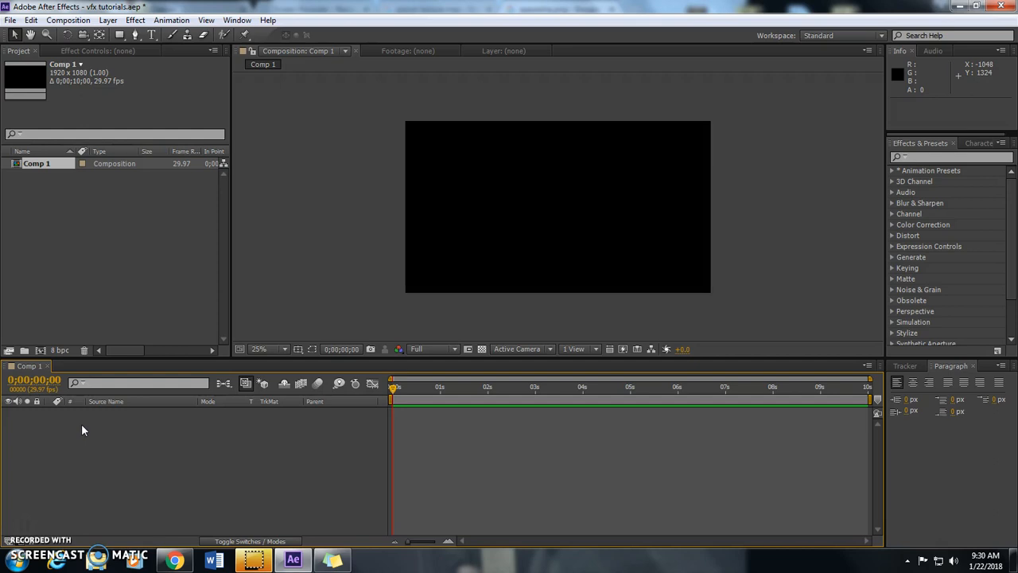
# - Bring up the sticky note to review the list of After Effects topics
pyautogui.click(333, 560)
pyautogui.click(840, 118)
pyautogui.click(821, 138)
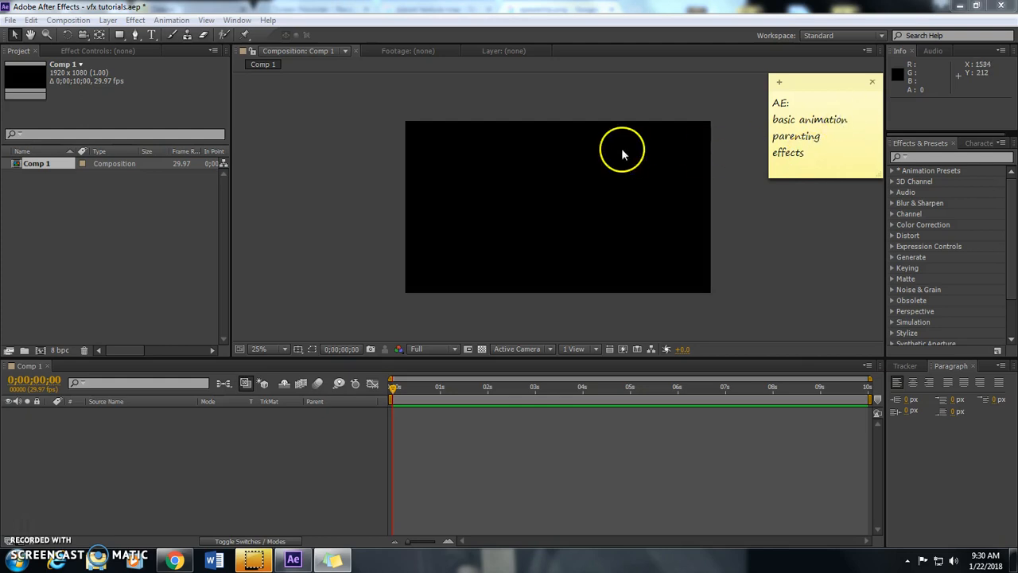
# - Start a new solid layer and set its color to bright red
pyautogui.click(108, 19)
pyautogui.moveTo(124, 36)
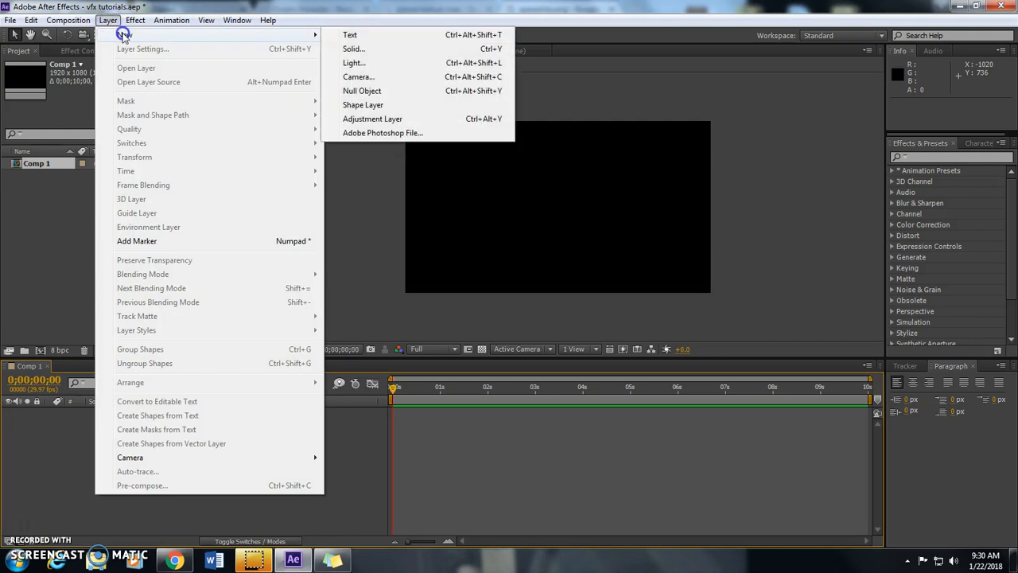
pyautogui.click(378, 51)
pyautogui.click(501, 357)
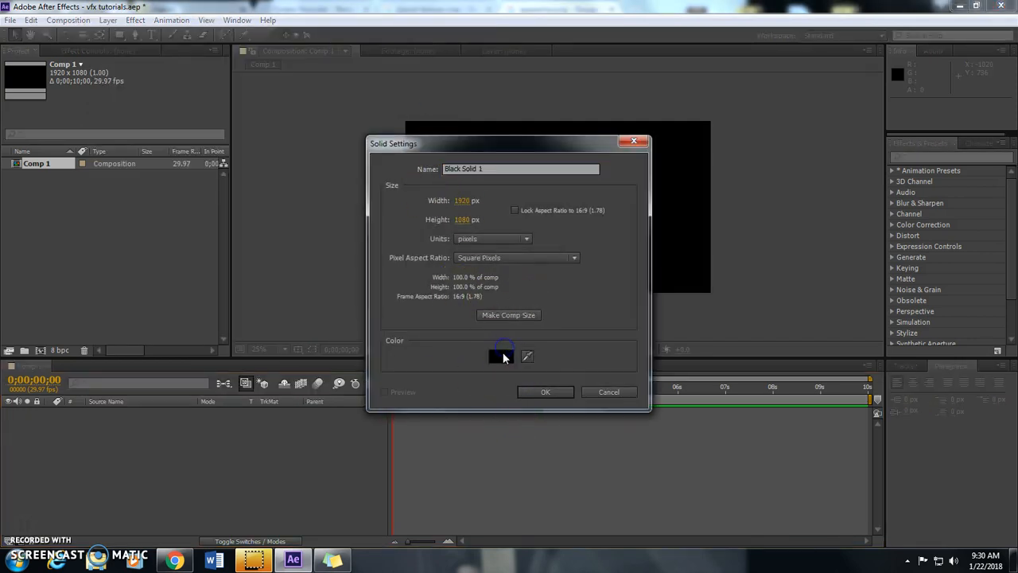
pyautogui.click(519, 201)
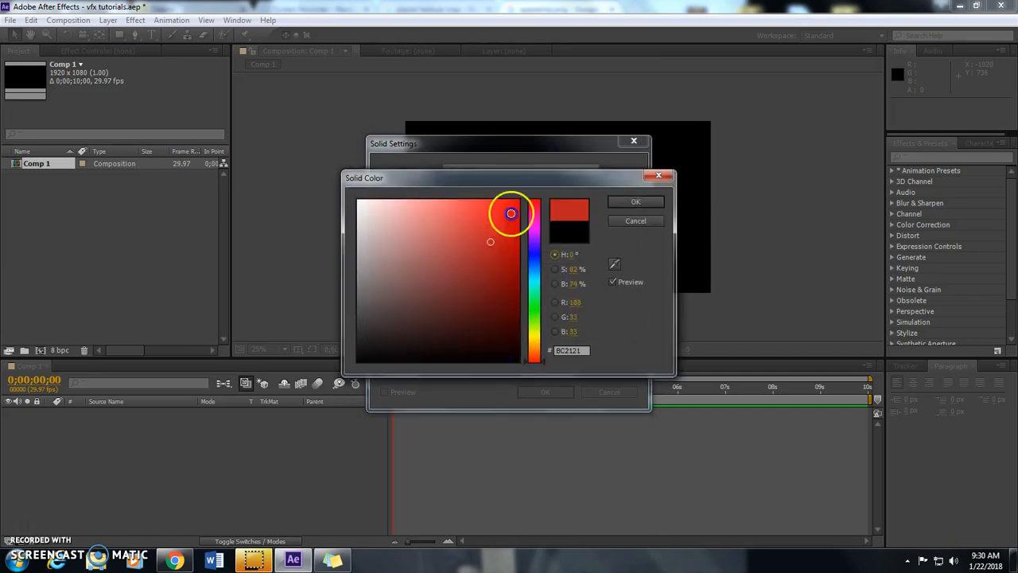
pyautogui.click(628, 202)
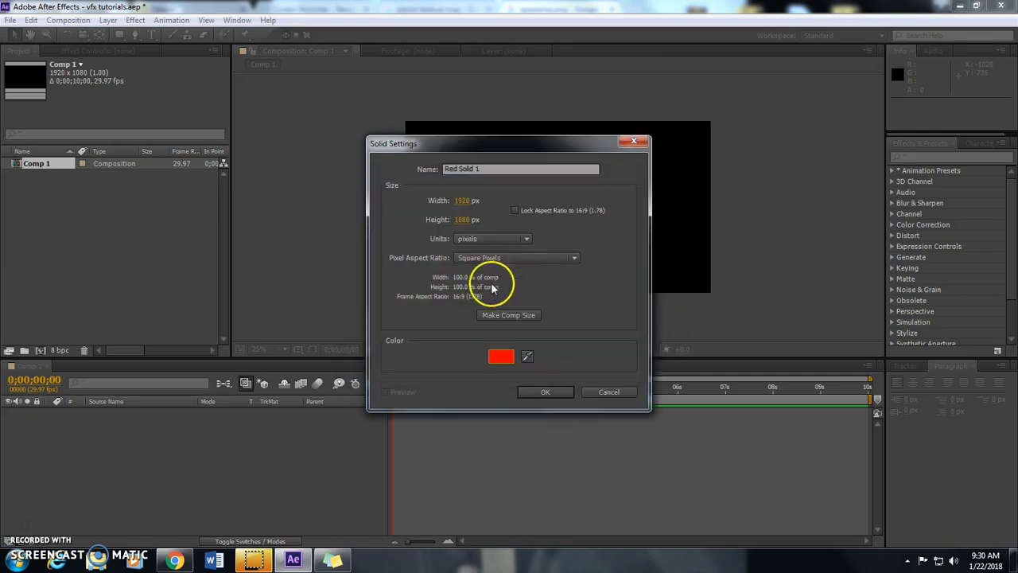
# - Change the new solid's color to deep blue 005195
pyautogui.click(504, 359)
pyautogui.click(518, 267)
pyautogui.click(534, 268)
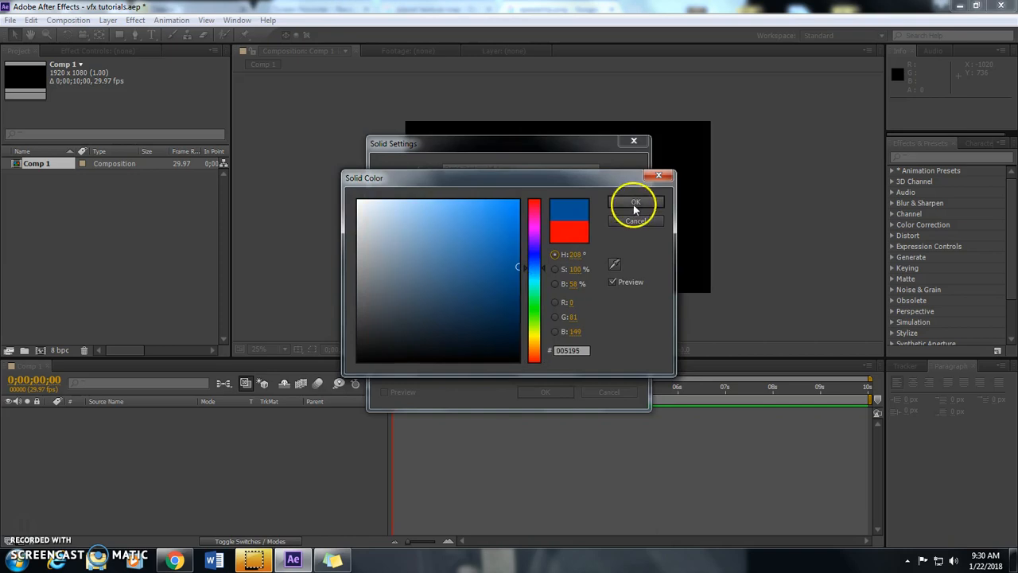
pyautogui.click(635, 203)
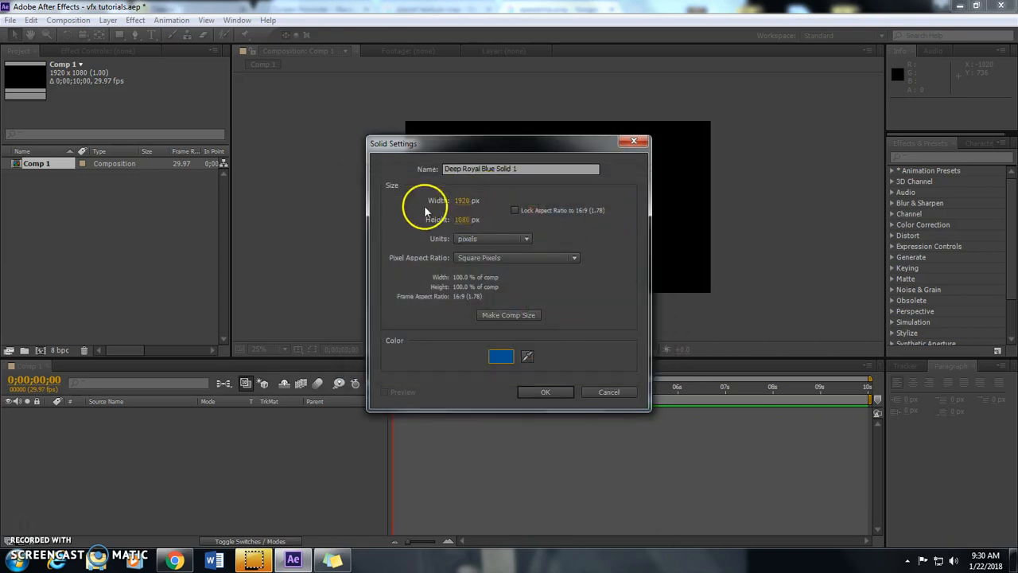
# - Create the solid at composition size and scale it about its center to roughly 44% by -48%
pyautogui.click(463, 200)
pyautogui.click(531, 195)
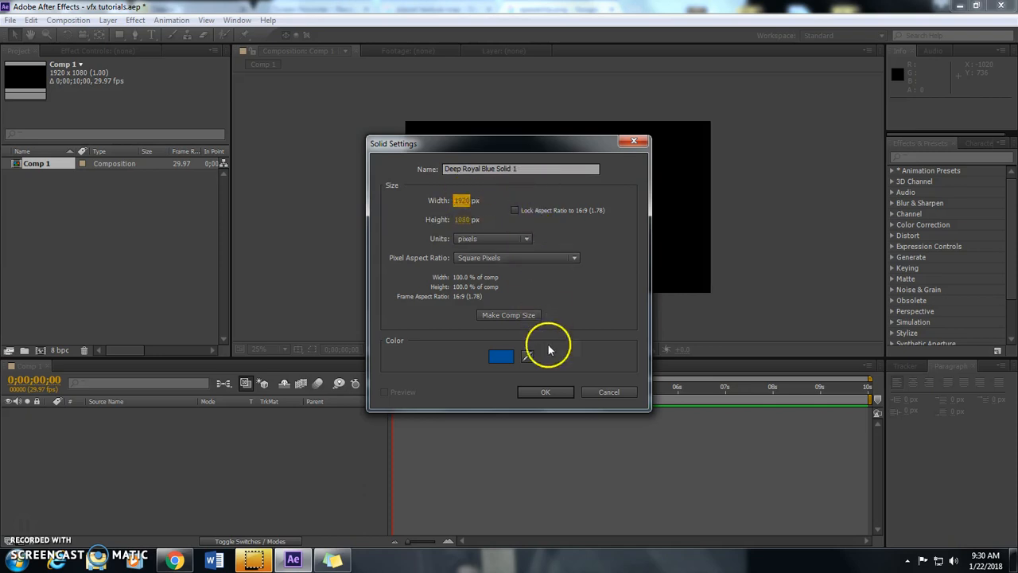
pyautogui.click(506, 315)
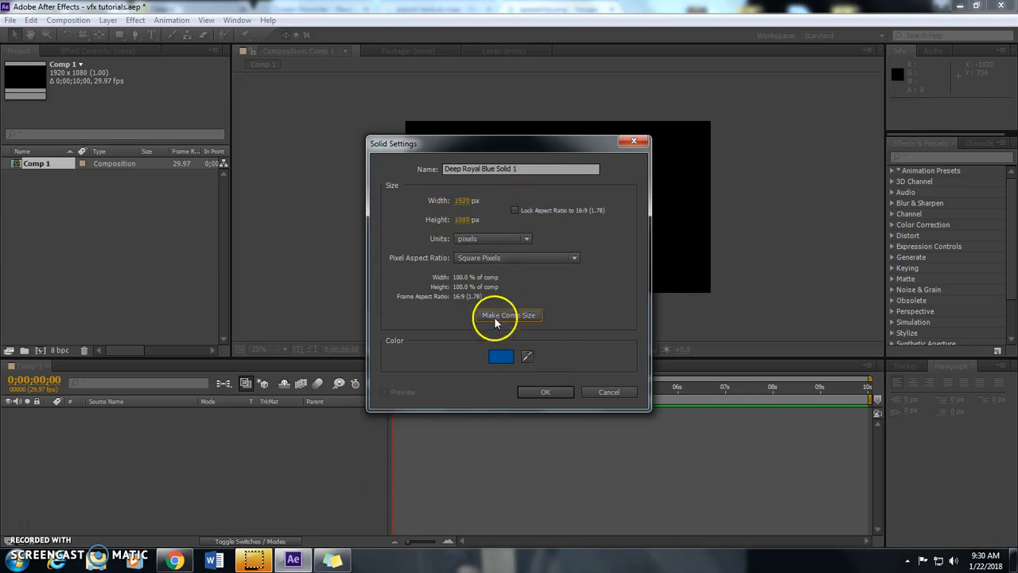
pyautogui.click(545, 391)
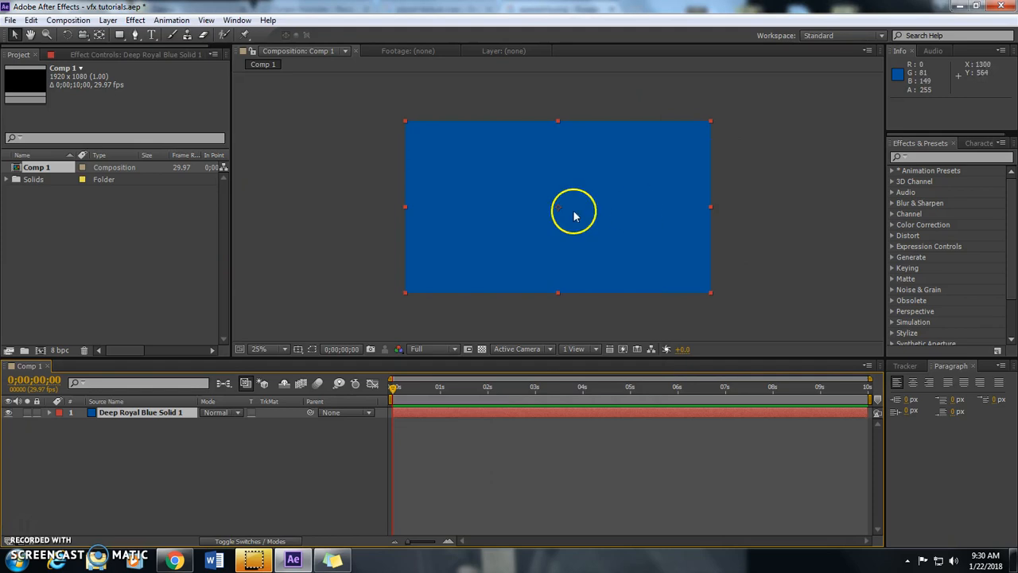
pyautogui.moveTo(712, 293); pyautogui.dragTo(625, 167)
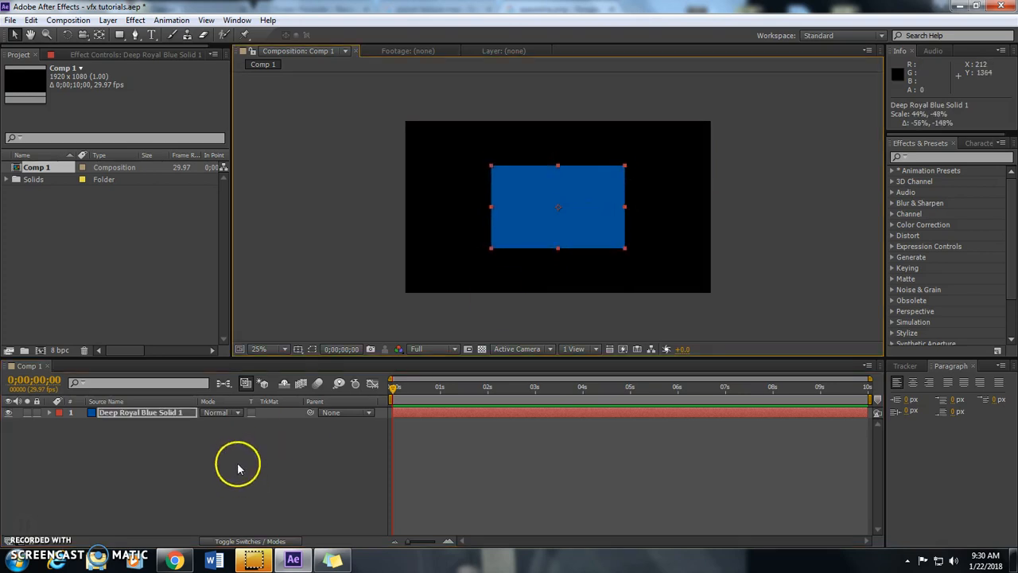
# - Launch the Windows Magnifier and look over the character formatting options before returning to Effects & Presets
pyautogui.click(16, 559)
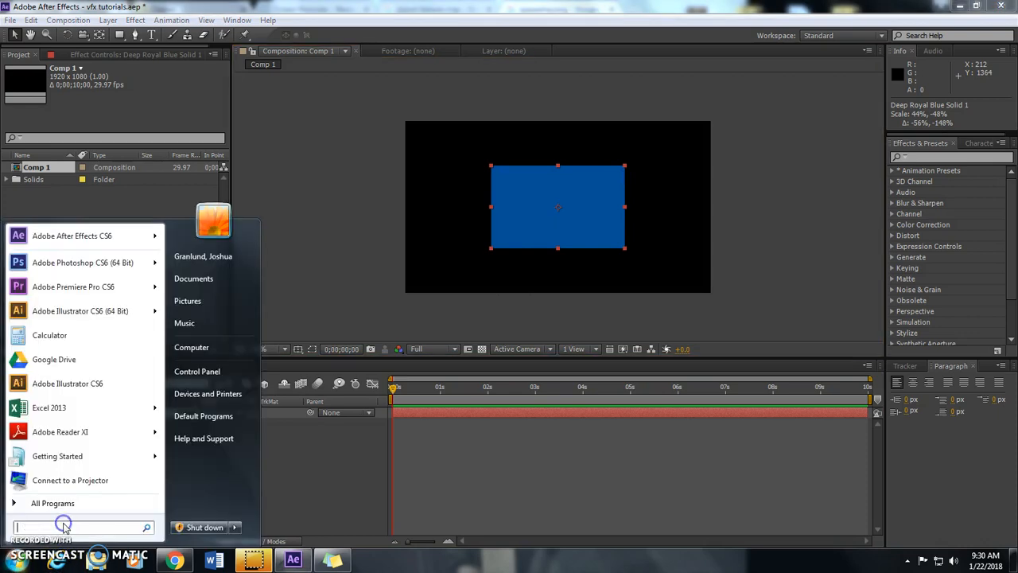
pyautogui.write('mag')
pyautogui.press('Return')
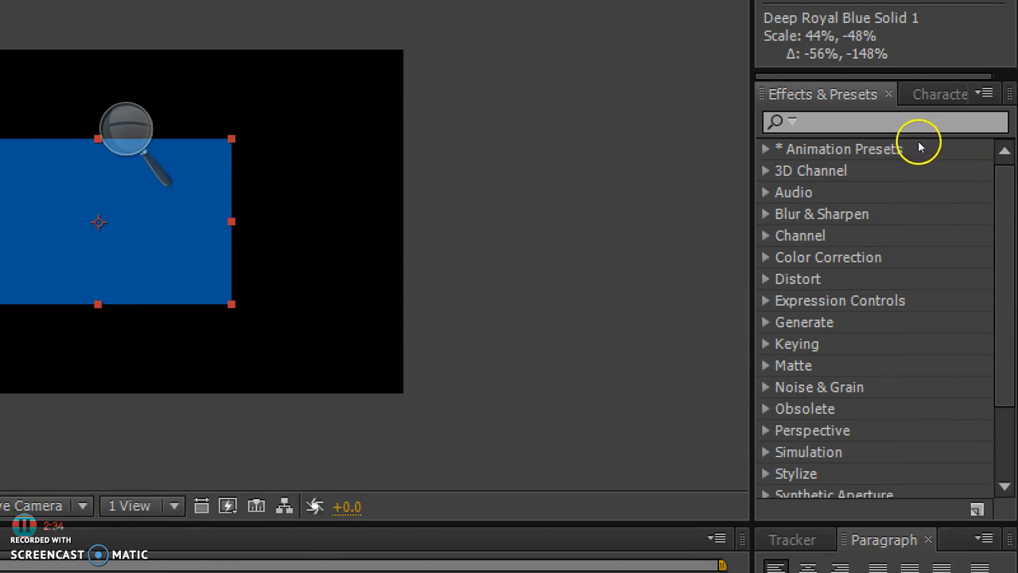
pyautogui.click(943, 93)
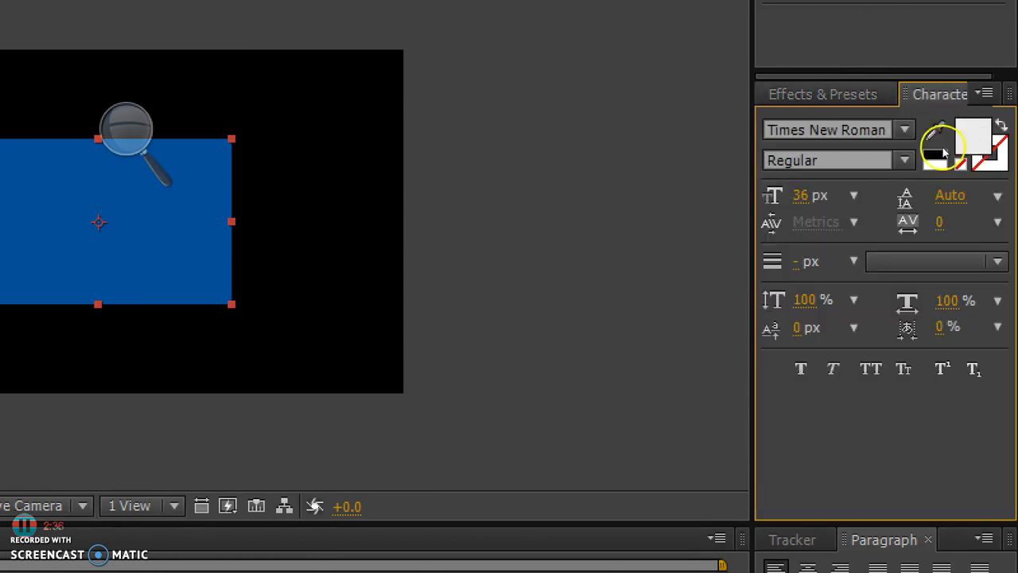
pyautogui.click(835, 94)
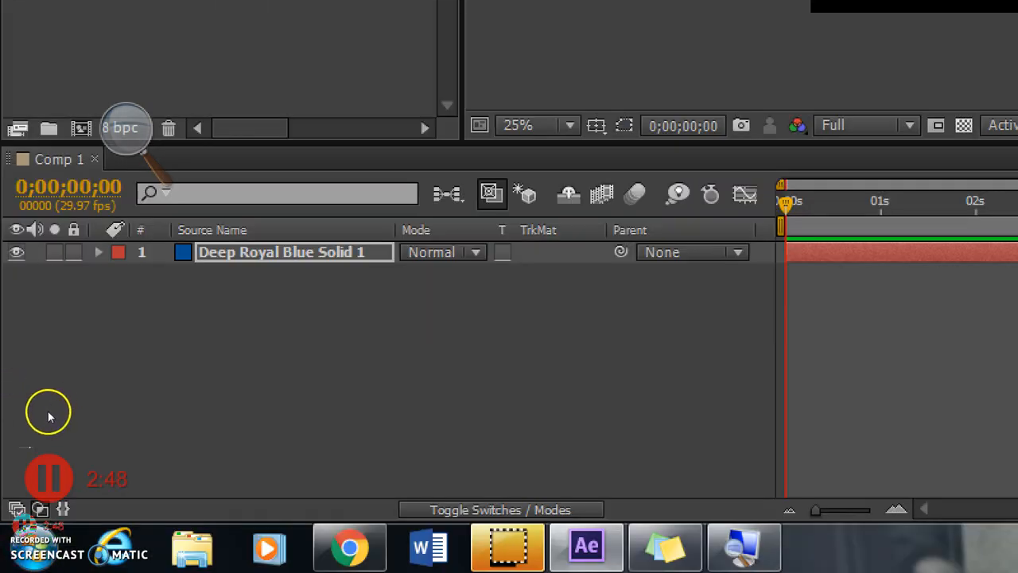
# - Animate the blue solid's position from the frame's center at 0 seconds to about 1504, 248 at 1 second
pyautogui.click(99, 252)
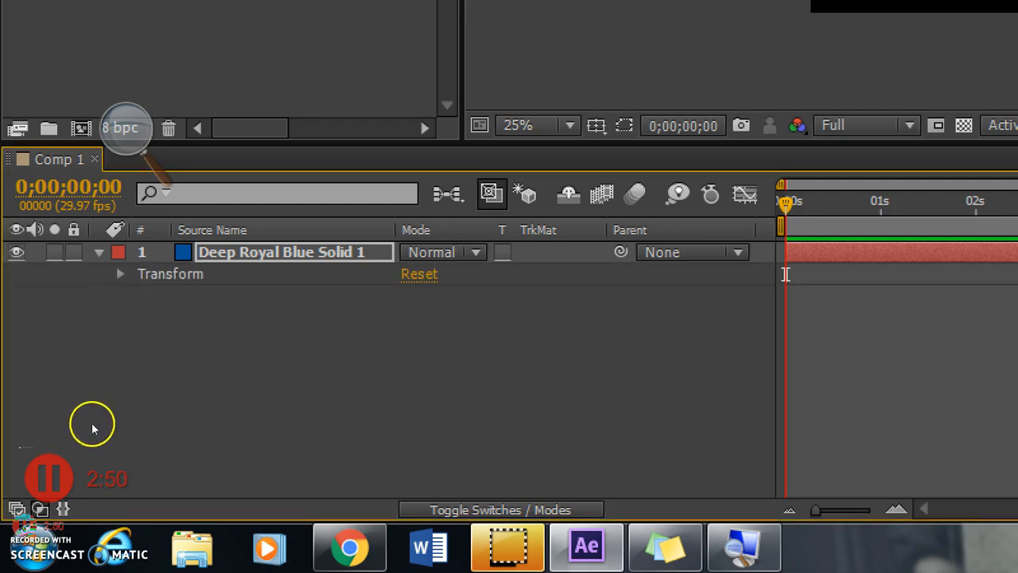
pyautogui.click(121, 274)
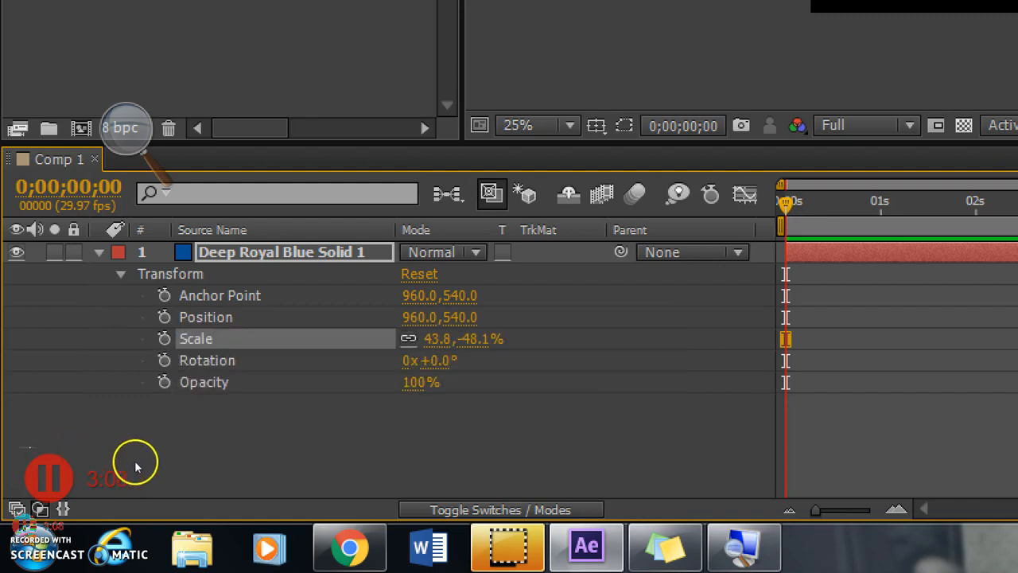
pyautogui.click(164, 316)
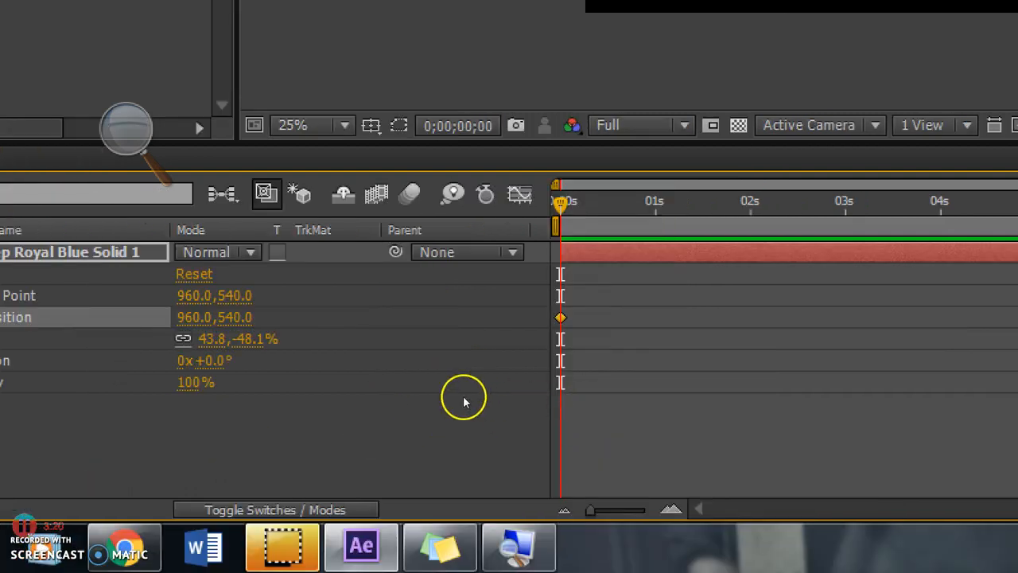
pyautogui.moveTo(560, 204); pyautogui.dragTo(656, 204)
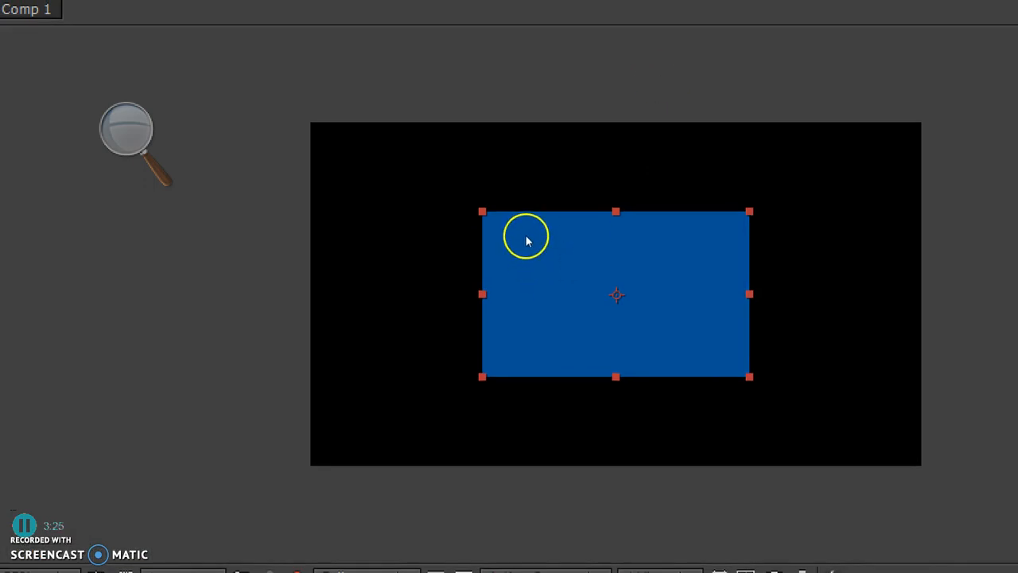
pyautogui.moveTo(525, 236); pyautogui.dragTo(602, 199)
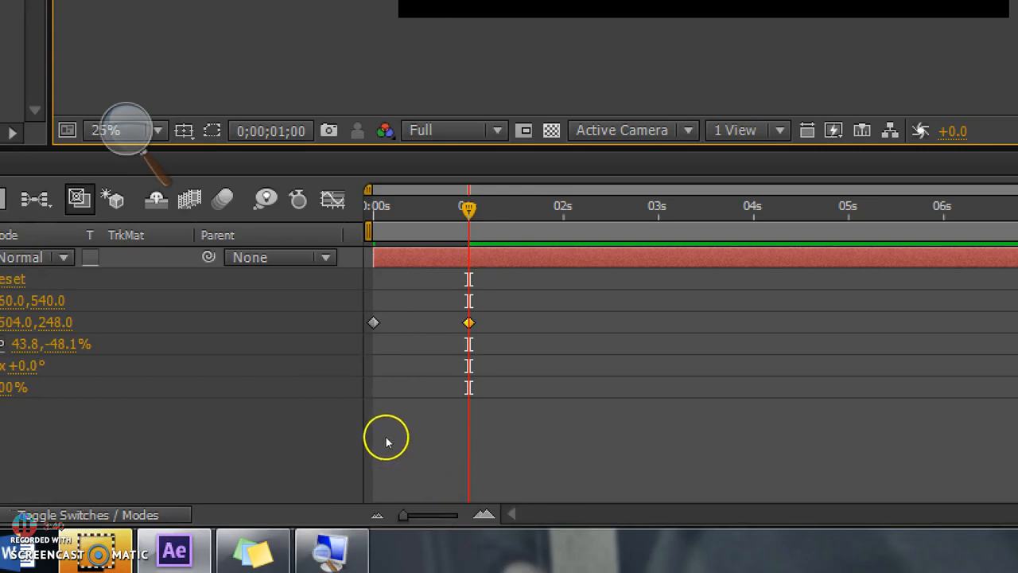
# - Return to the first frame to scrub the position animation, and zoom the Magnifier back out to normal size
pyautogui.press('Home')
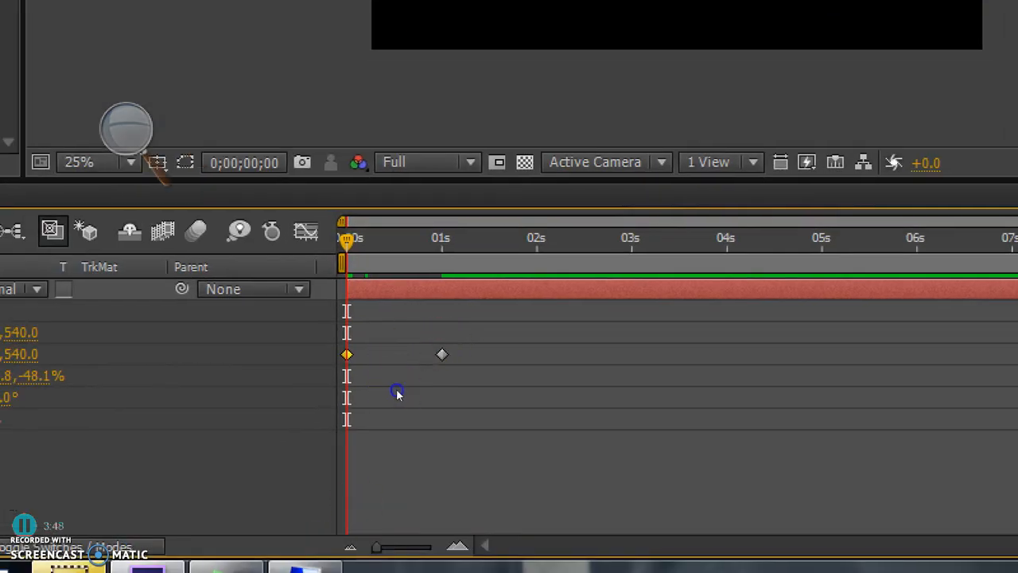
pyautogui.moveTo(397, 391)
pyautogui.mouseDown()
pyautogui.moveTo(442, 394)
pyautogui.moveTo(392, 393)
pyautogui.mouseUp()
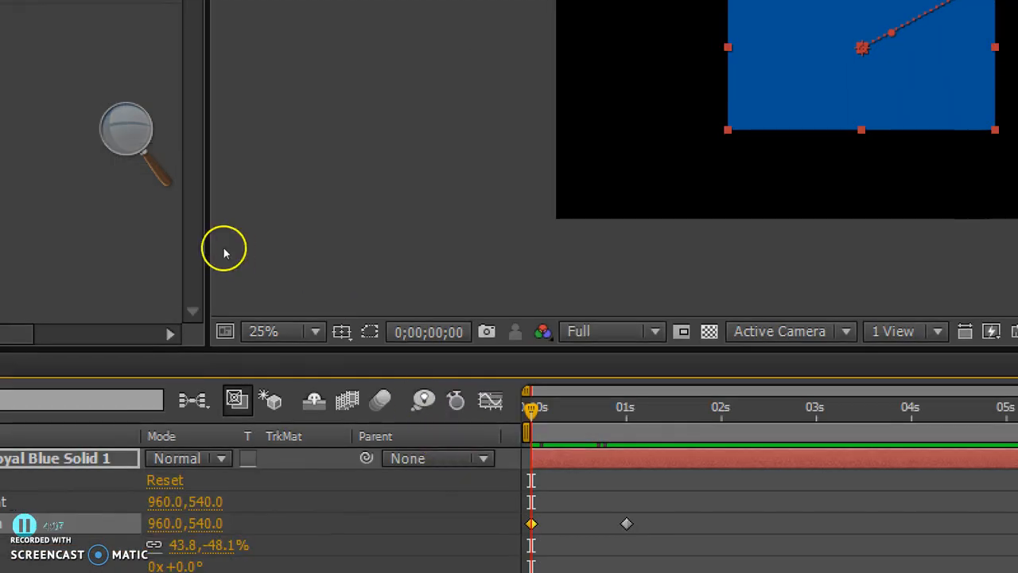
pyautogui.click(199, 255)
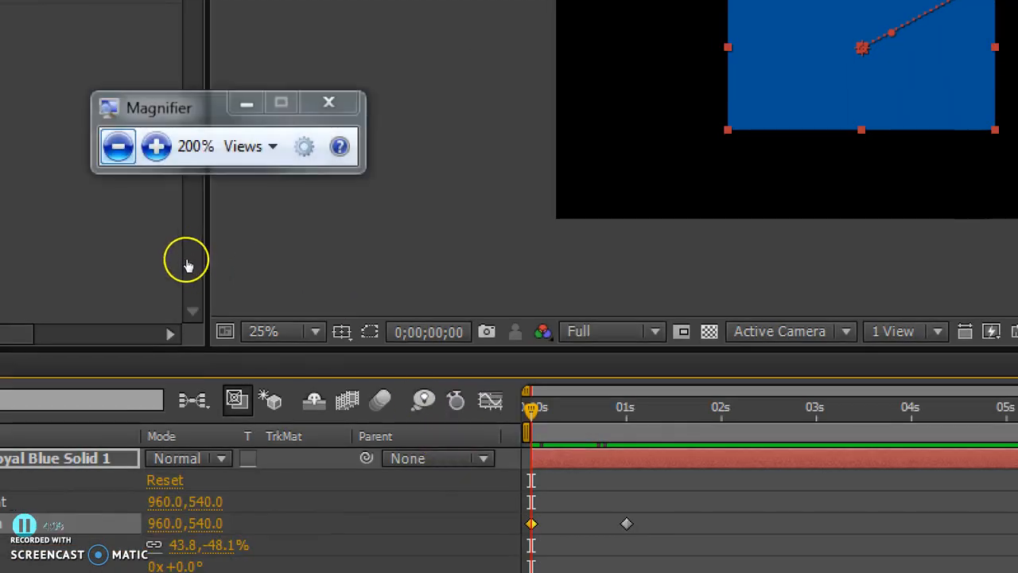
pyautogui.click(187, 261)
# - Play and scrub through the solid's movement between its two position keyframes, ending at the first frame
pyautogui.moveTo(397, 390)
pyautogui.mouseDown()
pyautogui.moveTo(438, 390)
pyautogui.moveTo(390, 392)
pyautogui.mouseUp()
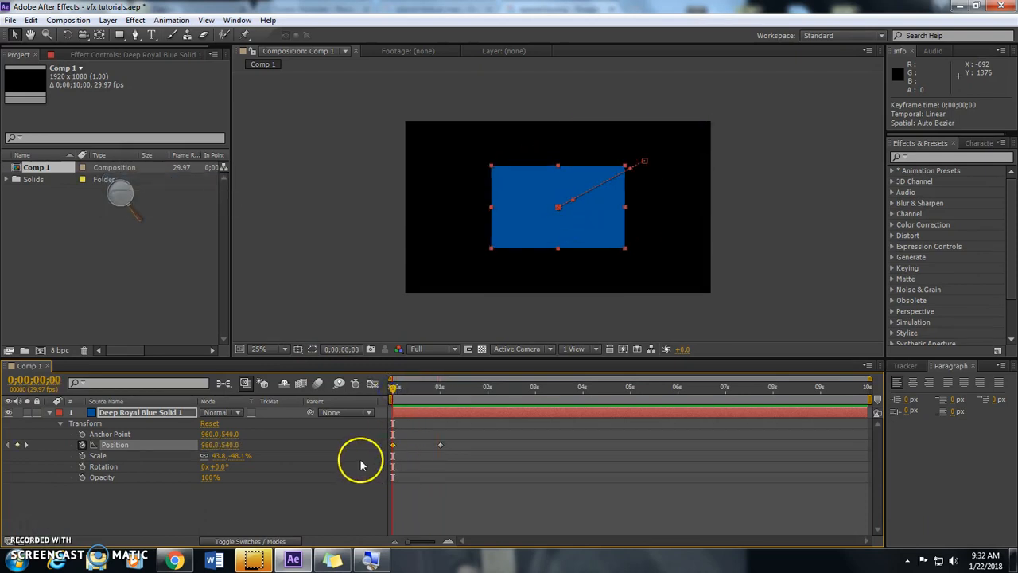
pyautogui.press('space')
pyautogui.click(406, 393)
pyautogui.moveTo(475, 392); pyautogui.dragTo(389, 392)
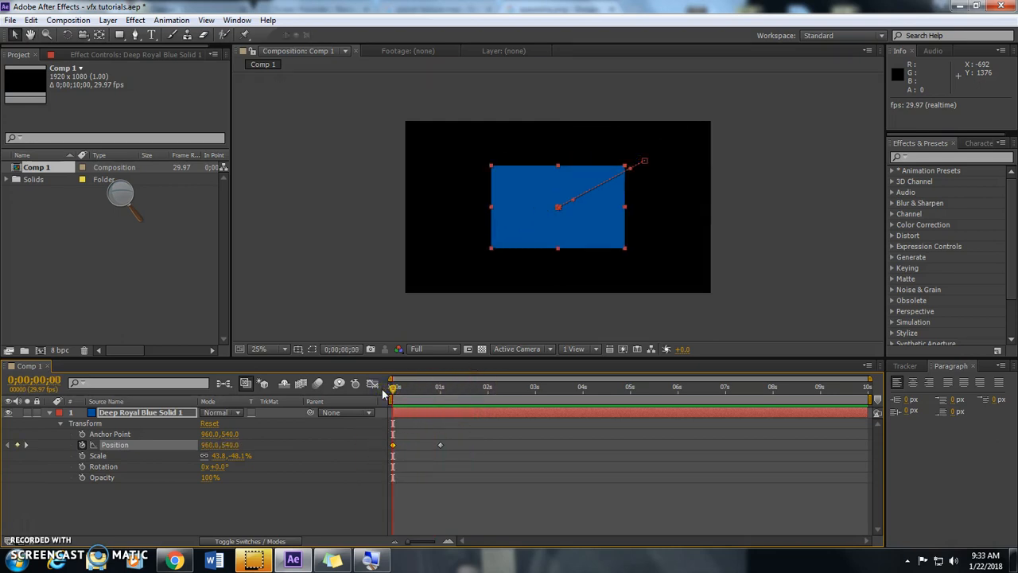
# - Preview the solid's position animation once more and return the playhead to the first frame
pyautogui.press('space')
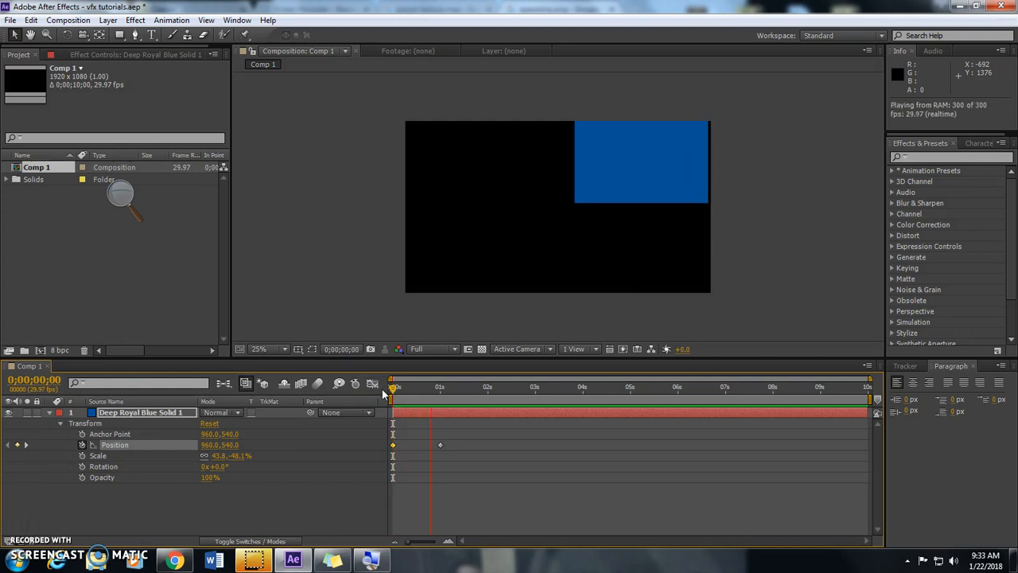
pyautogui.press('space')
pyautogui.moveTo(392, 392)
pyautogui.mouseDown()
pyautogui.moveTo(441, 393)
pyautogui.moveTo(374, 390)
pyautogui.mouseUp()
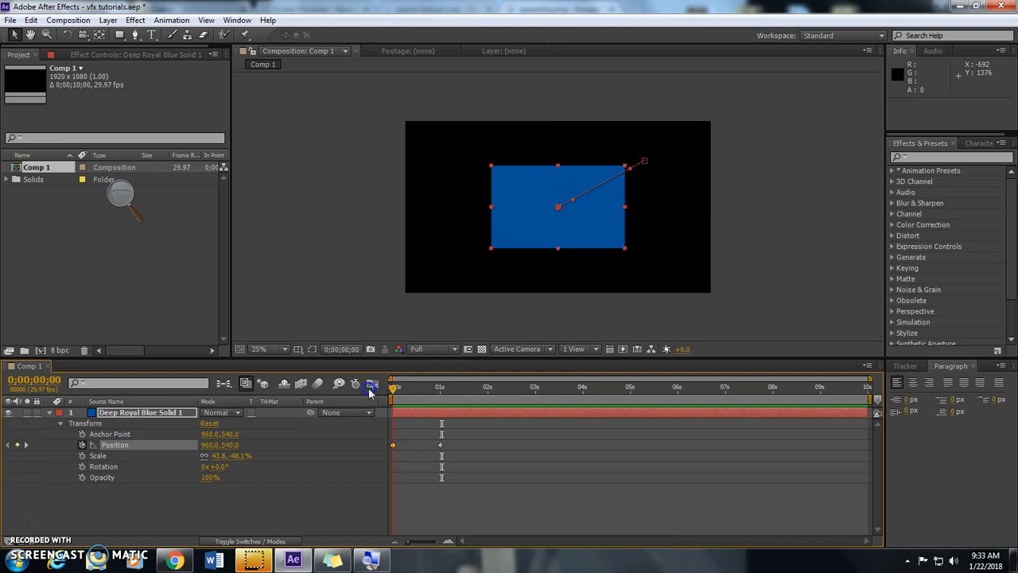
# - Keyframe the solid's scale from 43.8, -48.1% at 0 seconds to 93.8, -103.2% at 1 second
pyautogui.click(82, 456)
pyautogui.click(439, 389)
pyautogui.moveTo(216, 455); pyautogui.dragTo(252, 455)
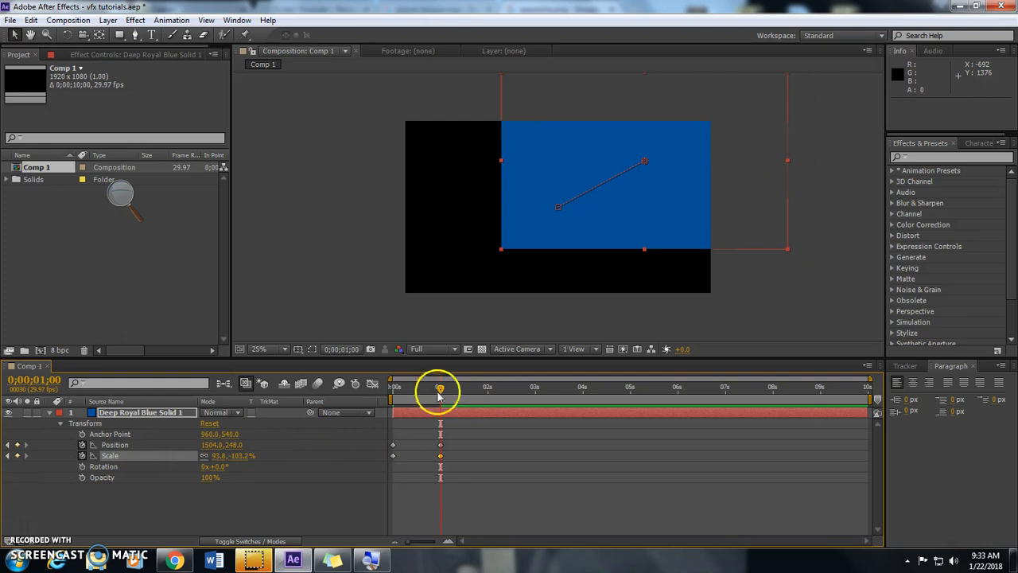
# - Keyframe the solid's rotation from 0° at 0 seconds to 72° plus extra full revolutions at 1 second, and return to the first frame
pyautogui.moveTo(439, 390); pyautogui.dragTo(367, 390)
pyautogui.click(82, 466)
pyautogui.moveTo(450, 391); pyautogui.dragTo(442, 391)
pyautogui.moveTo(225, 466); pyautogui.dragTo(261, 466)
pyautogui.moveTo(443, 384)
pyautogui.mouseDown()
pyautogui.moveTo(396, 390)
pyautogui.moveTo(457, 390)
pyautogui.moveTo(400, 395)
pyautogui.moveTo(440, 389)
pyautogui.mouseUp()
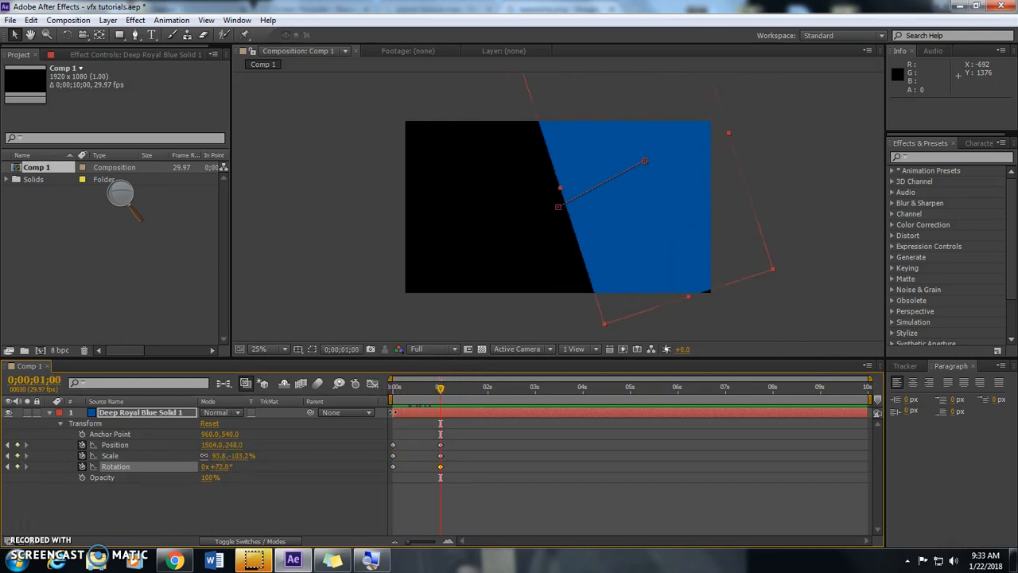
pyautogui.click(206, 471)
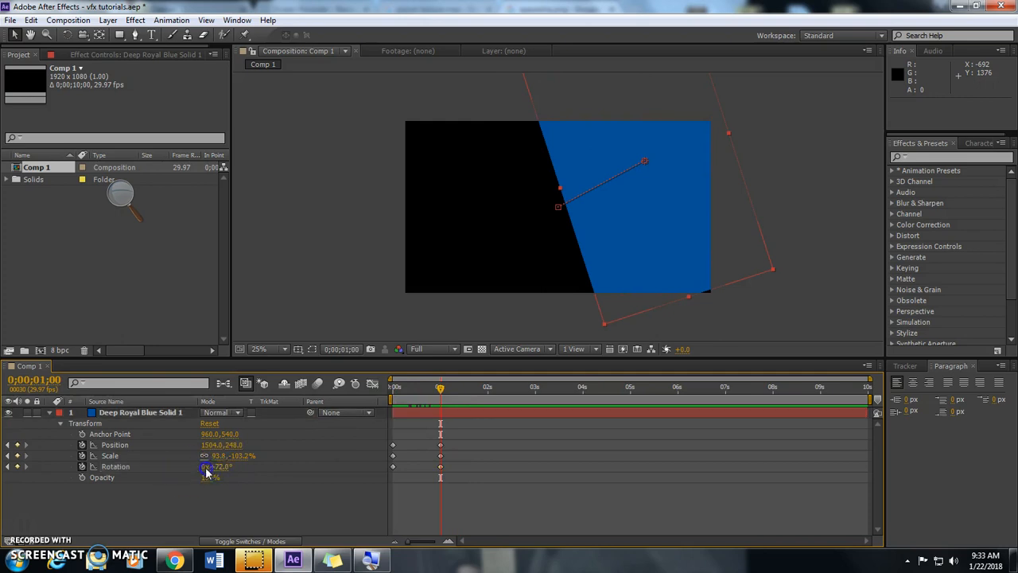
pyautogui.moveTo(440, 388); pyautogui.dragTo(378, 410)
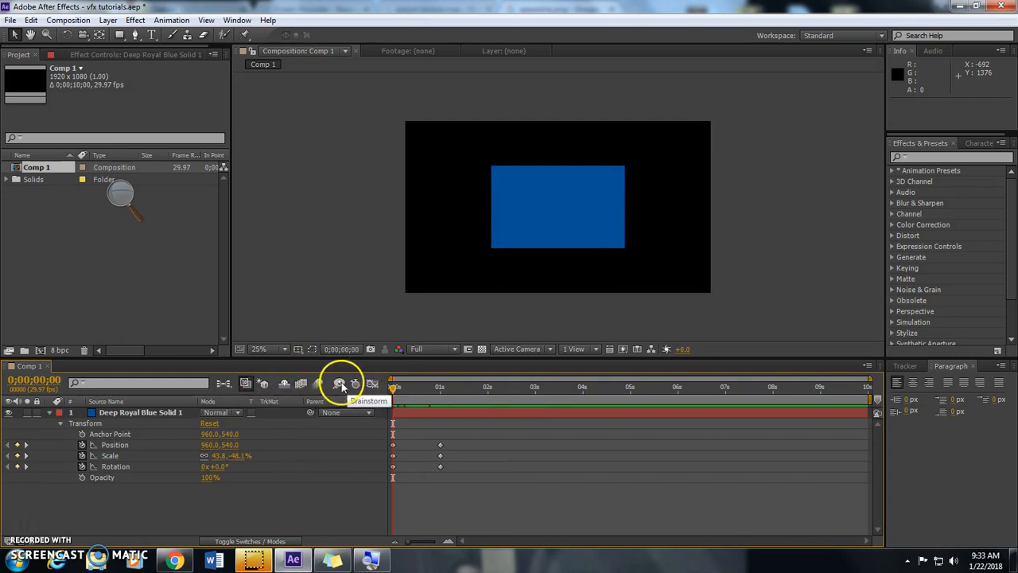
# - Magnify the timeline's composition switches to examine auto-keyframing and motion blur, and restore the normal screen magnification
pyautogui.click(123, 198)
pyautogui.click(136, 200)
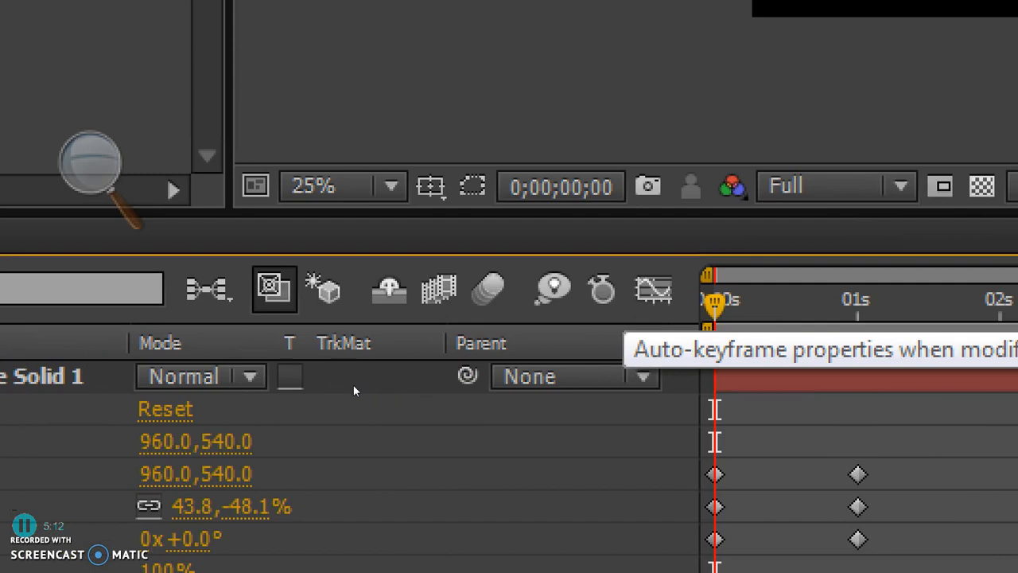
pyautogui.click(343, 389)
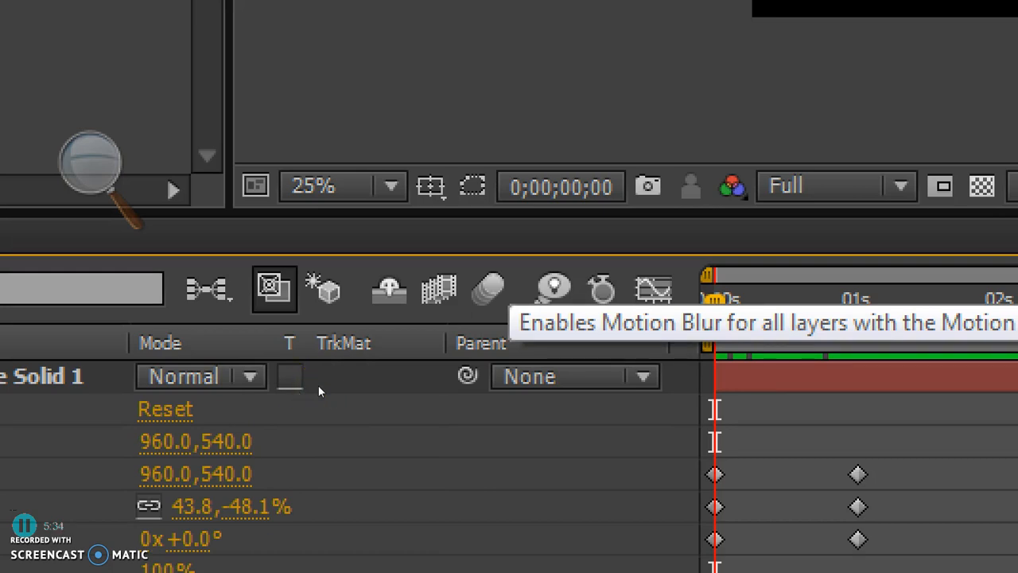
pyautogui.click(184, 342)
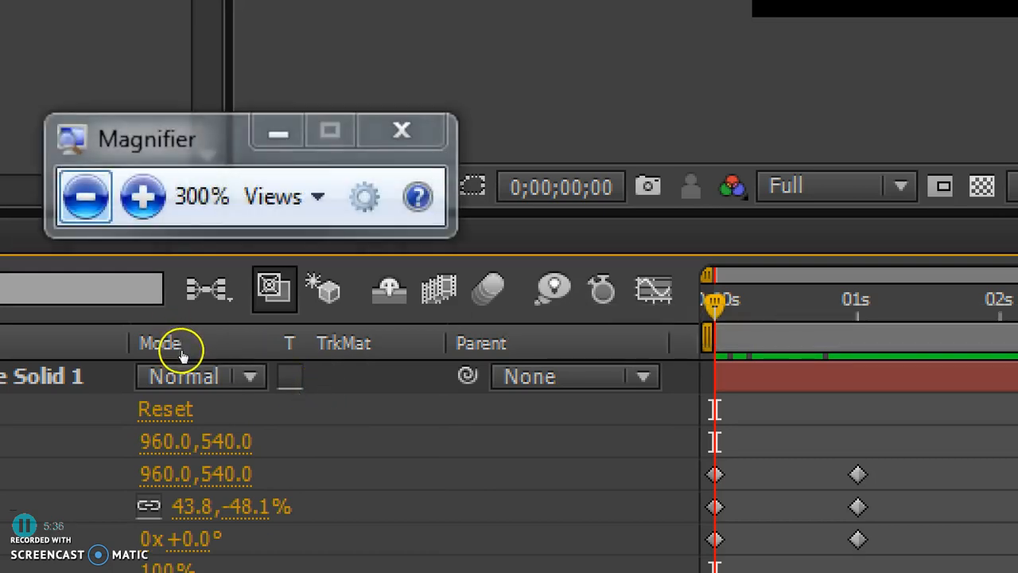
pyautogui.click(182, 352)
# - Enable motion blur for both the composition and the blue solid layer, with the playhead at frame 10
pyautogui.moveTo(393, 387); pyautogui.dragTo(410, 392)
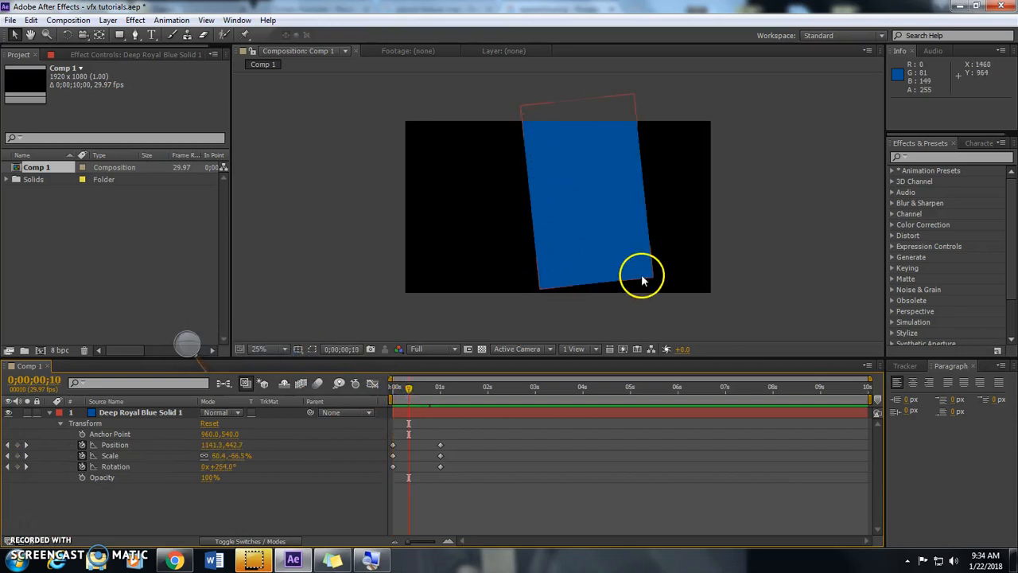
pyautogui.click(317, 385)
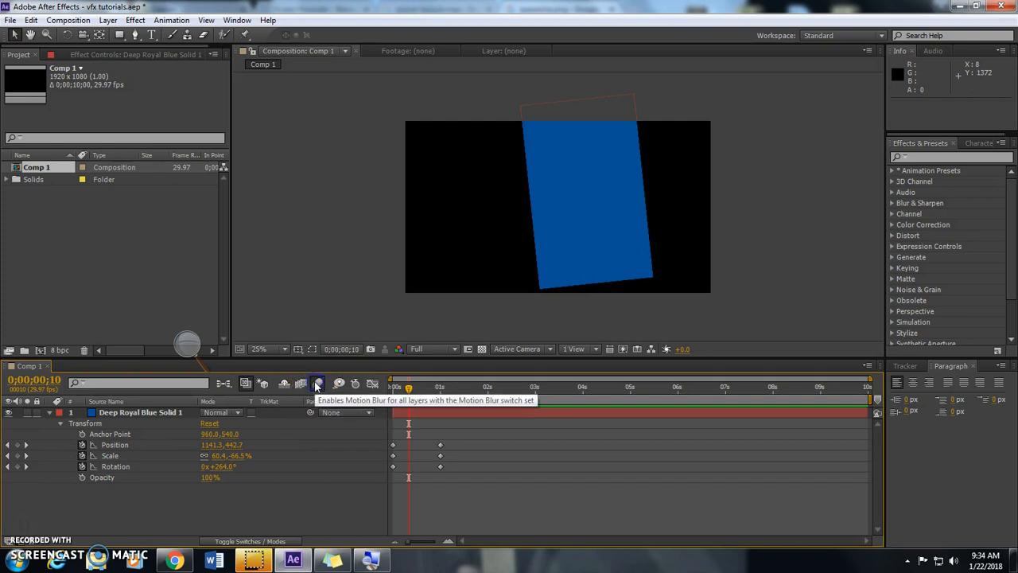
pyautogui.click(283, 541)
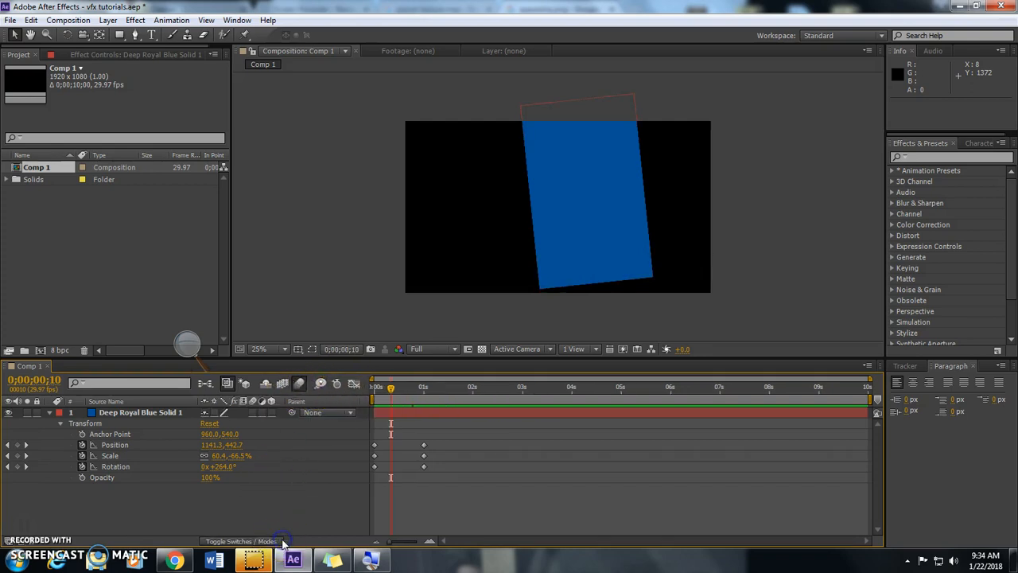
pyautogui.click(252, 413)
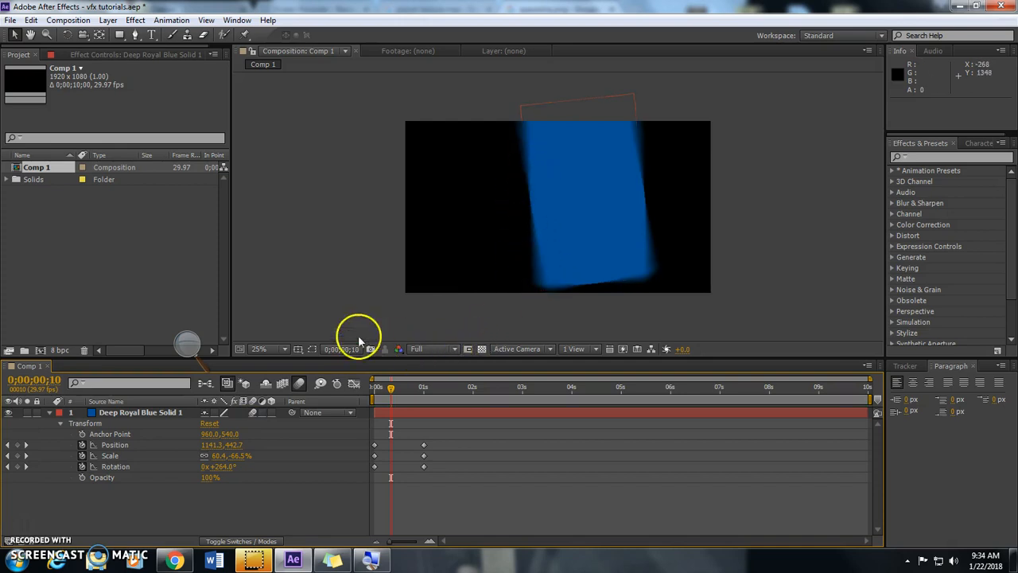
# - Toggle the blue solid's motion blur off and on twice to compare the moving shape with and without it
pyautogui.click(251, 415)
pyautogui.click(251, 414)
pyautogui.click(251, 413)
pyautogui.click(251, 413)
# - Scrub to frame 7 and preview the solid's combined position, scale and rotation animation with motion blur
pyautogui.moveTo(393, 390)
pyautogui.mouseDown()
pyautogui.moveTo(372, 394)
pyautogui.moveTo(422, 390)
pyautogui.moveTo(403, 395)
pyautogui.mouseUp()
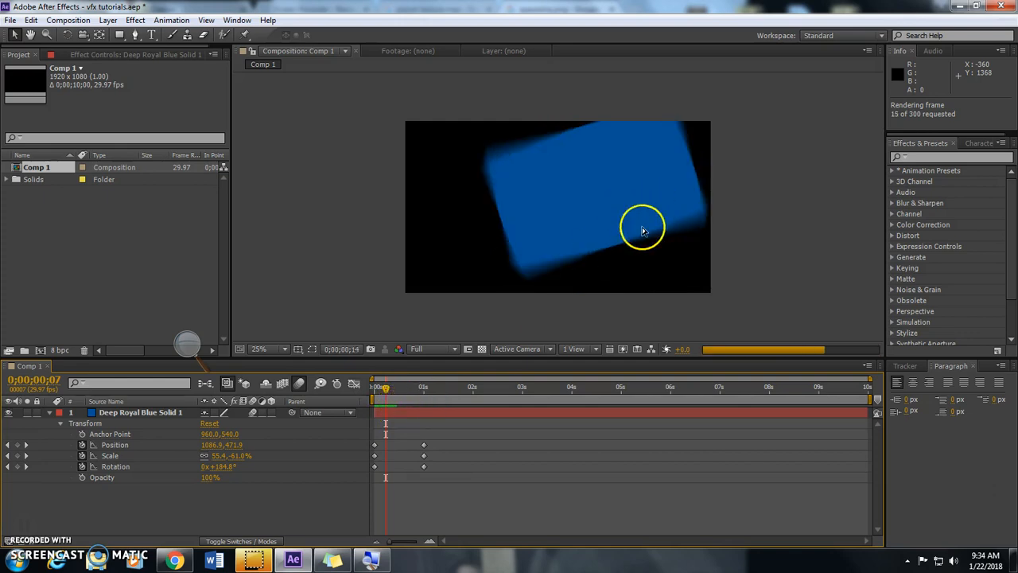
pyautogui.click(403, 372)
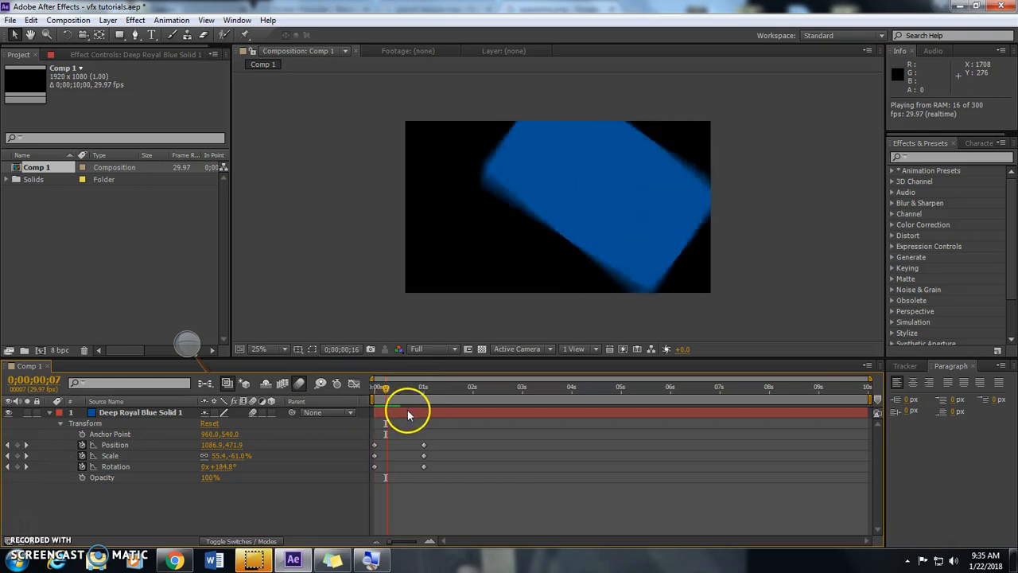
pyautogui.press('space')
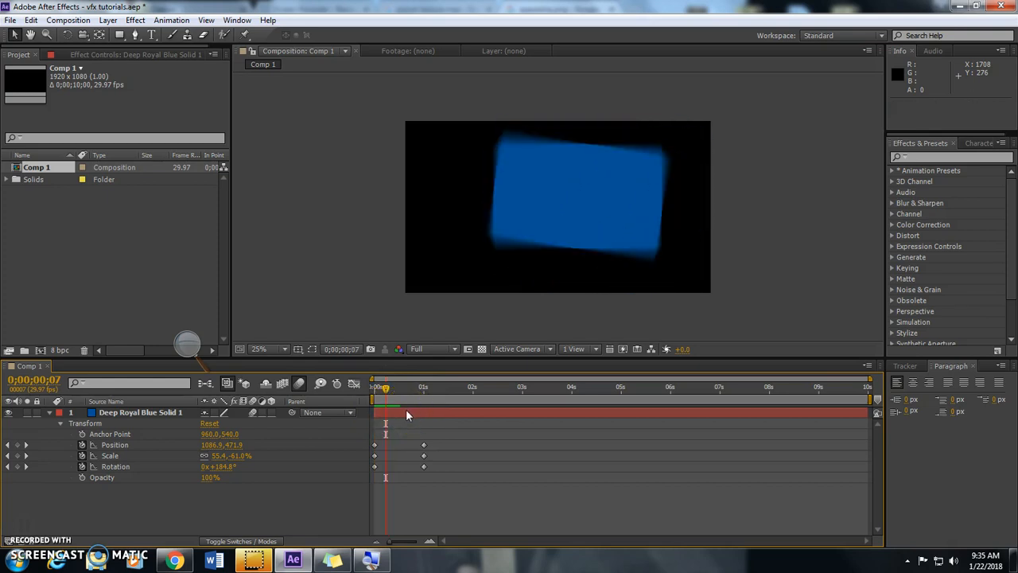
# - Delete the Deep Royal Blue solid layer from Comp 1
pyautogui.click(406, 415)
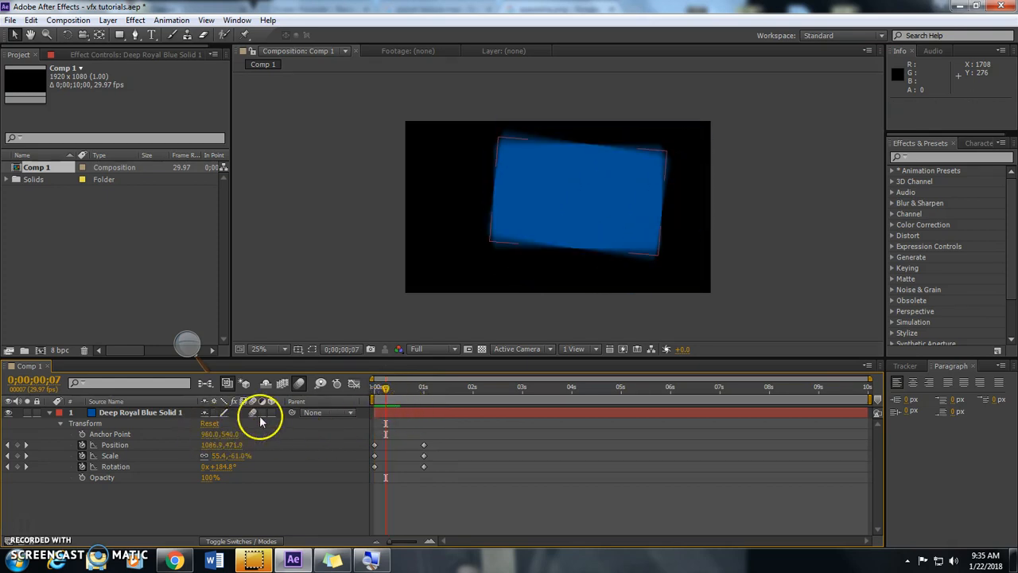
pyautogui.click(137, 413)
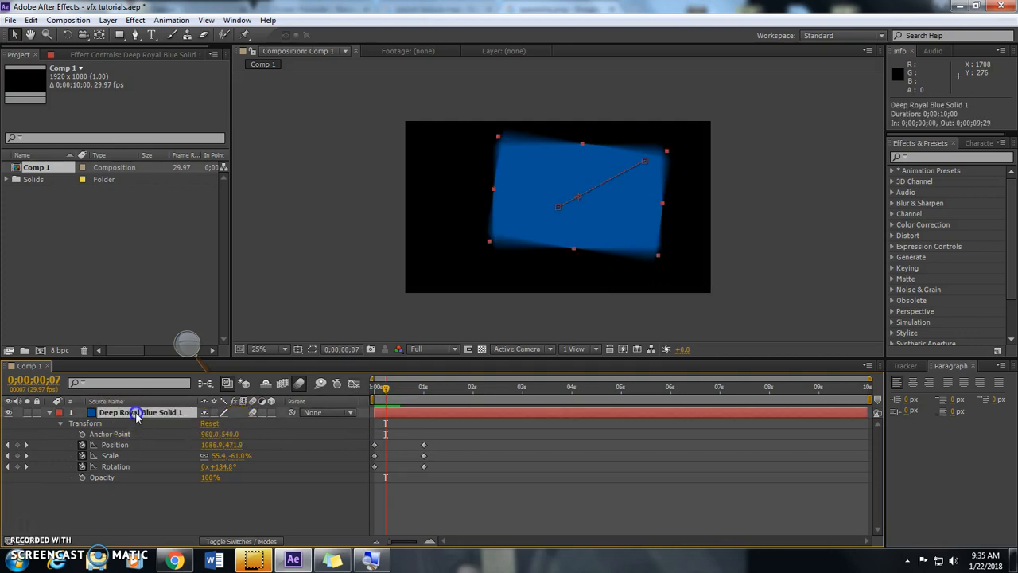
pyautogui.press('Delete')
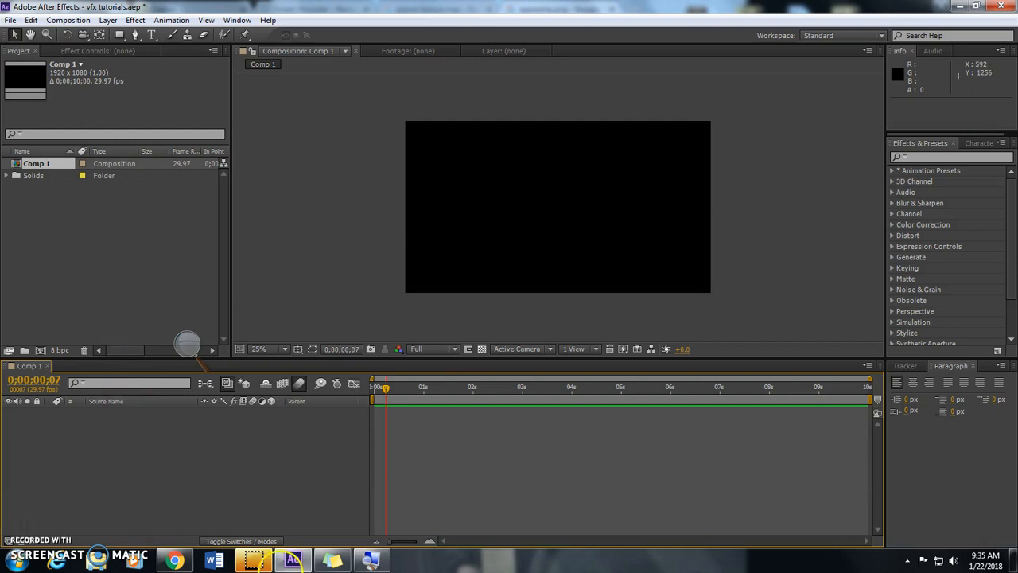
# - Check the sticky note's After Effects topic list, highlighting "basic animation", and put the note away
pyautogui.click(333, 562)
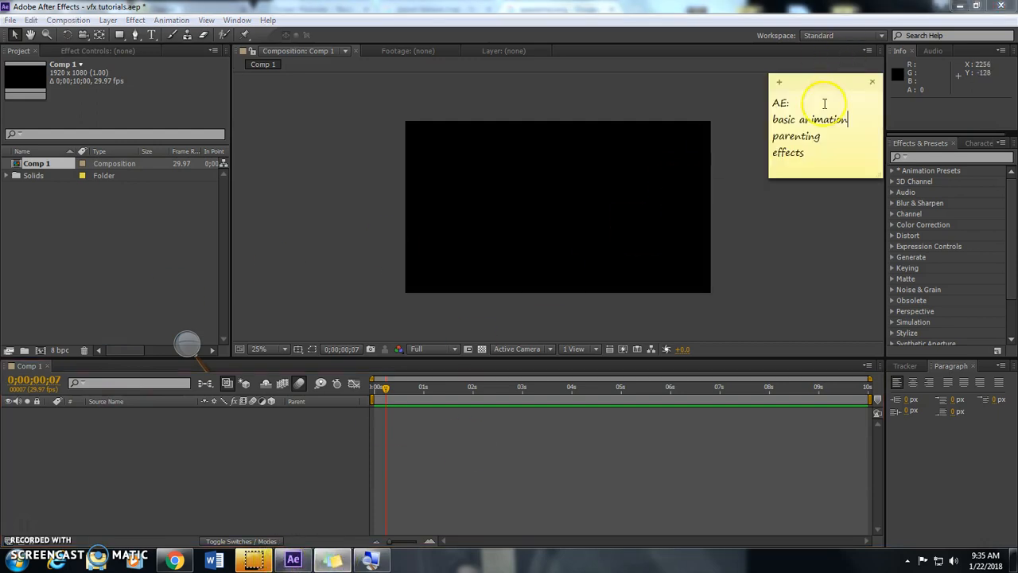
pyautogui.moveTo(852, 119); pyautogui.dragTo(775, 118)
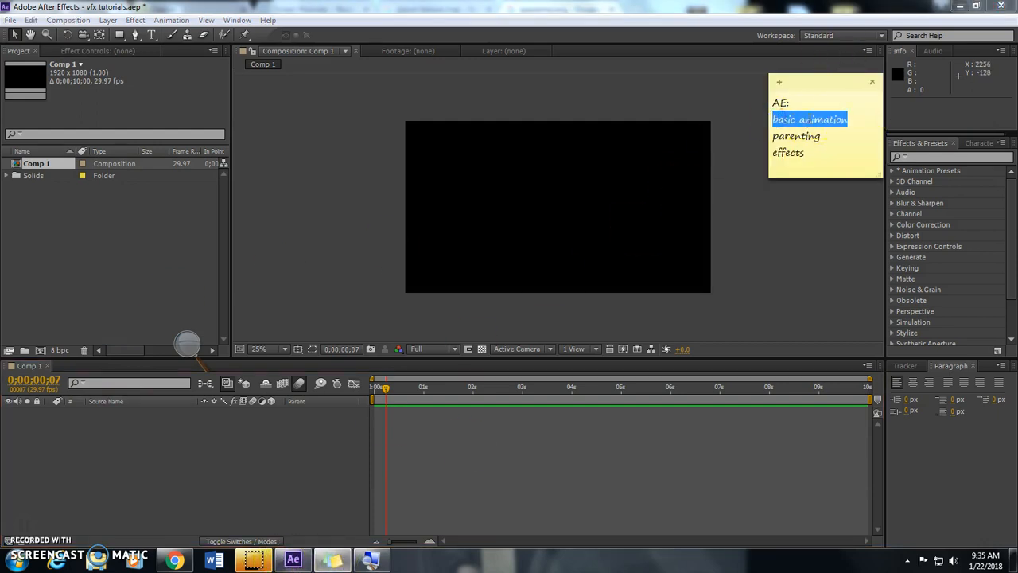
pyautogui.click(840, 120)
pyautogui.click(872, 85)
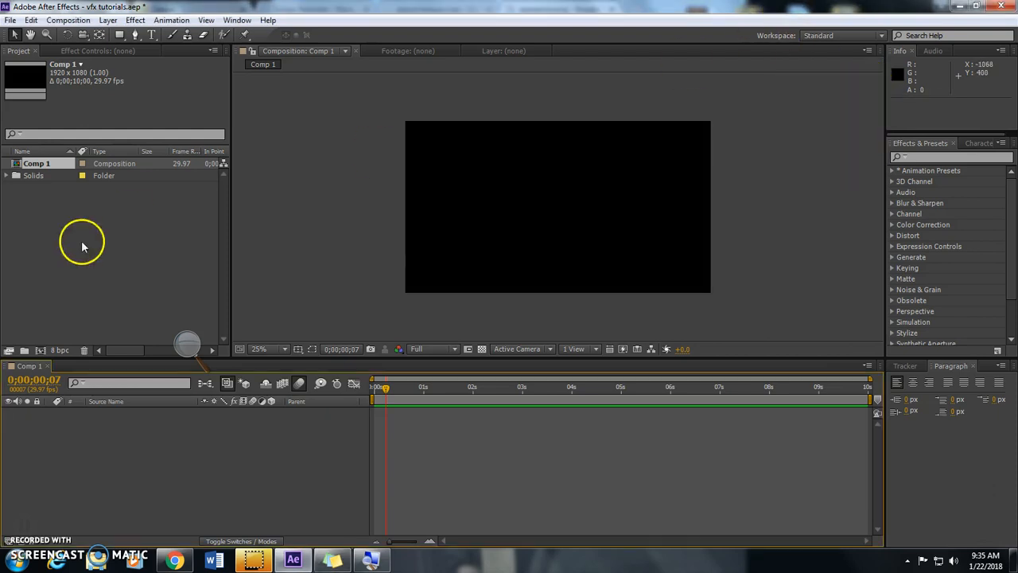
pyautogui.rightClick(30, 206)
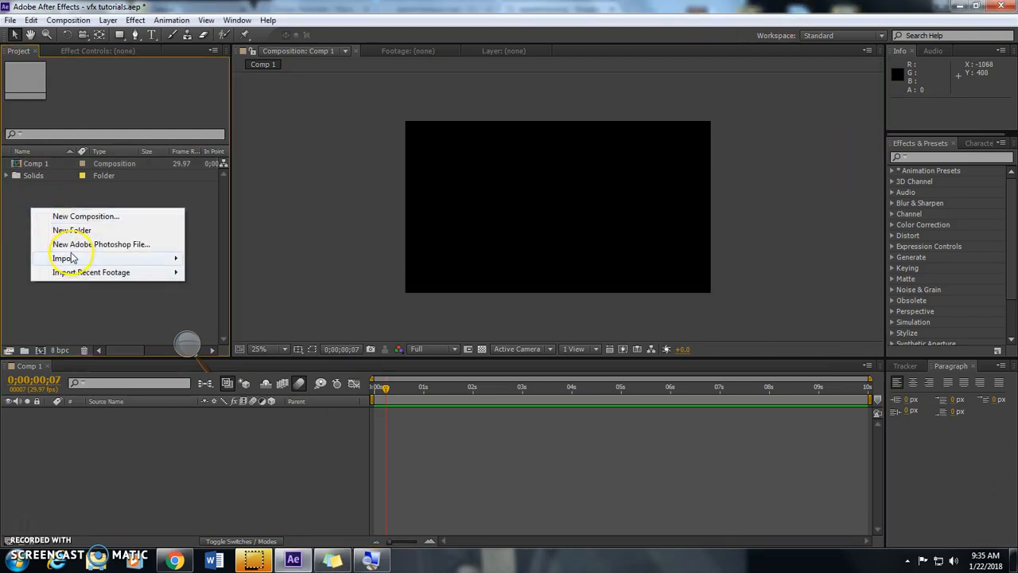
pyautogui.moveTo(191, 258)
pyautogui.click(116, 312)
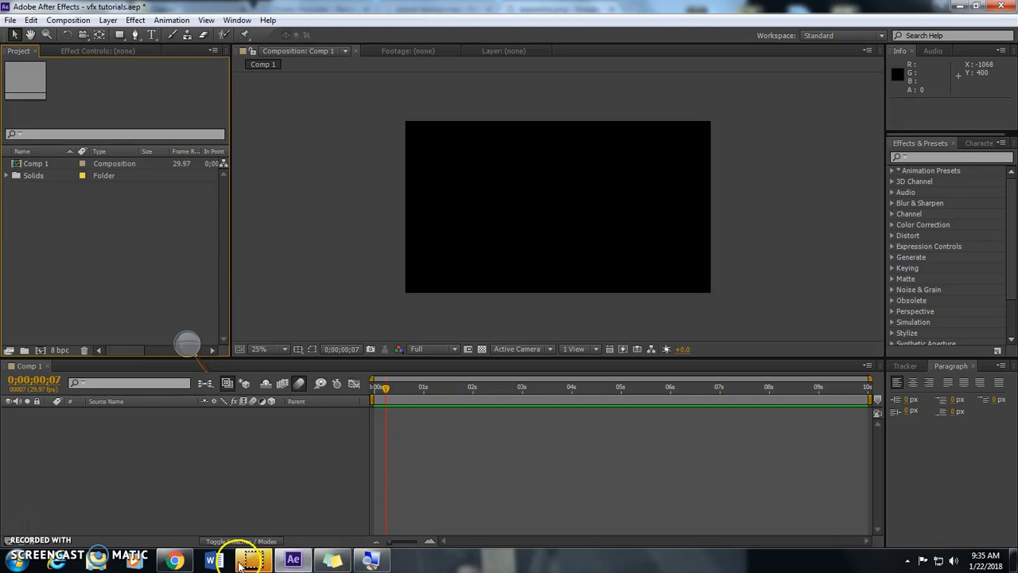
# - Switch to Chrome and save the StickPNG spaceship image to the Desktop as a PNG named falcon
pyautogui.click(175, 560)
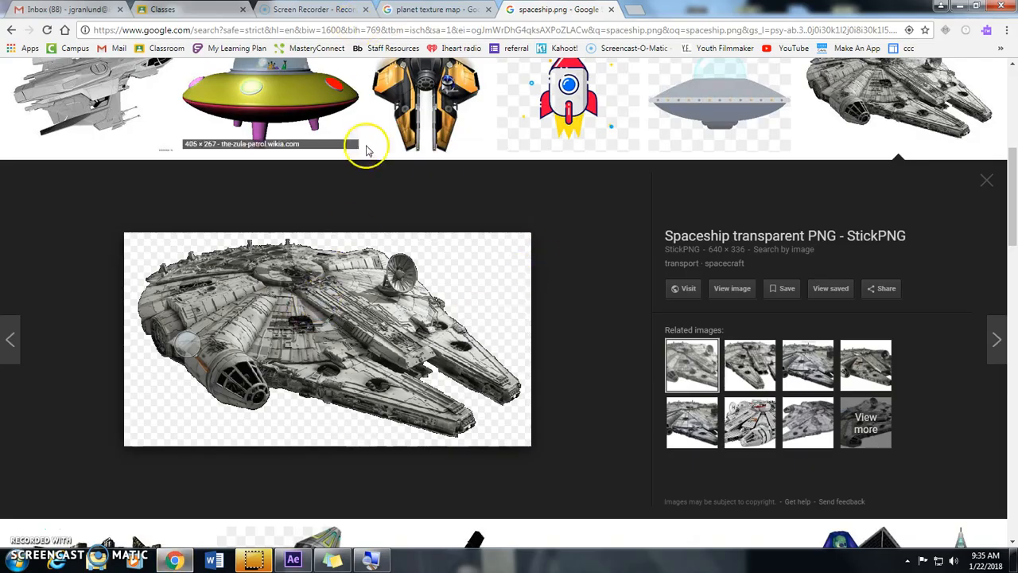
pyautogui.scroll(5, 284, 313)
pyautogui.scroll(-6, 271, 219)
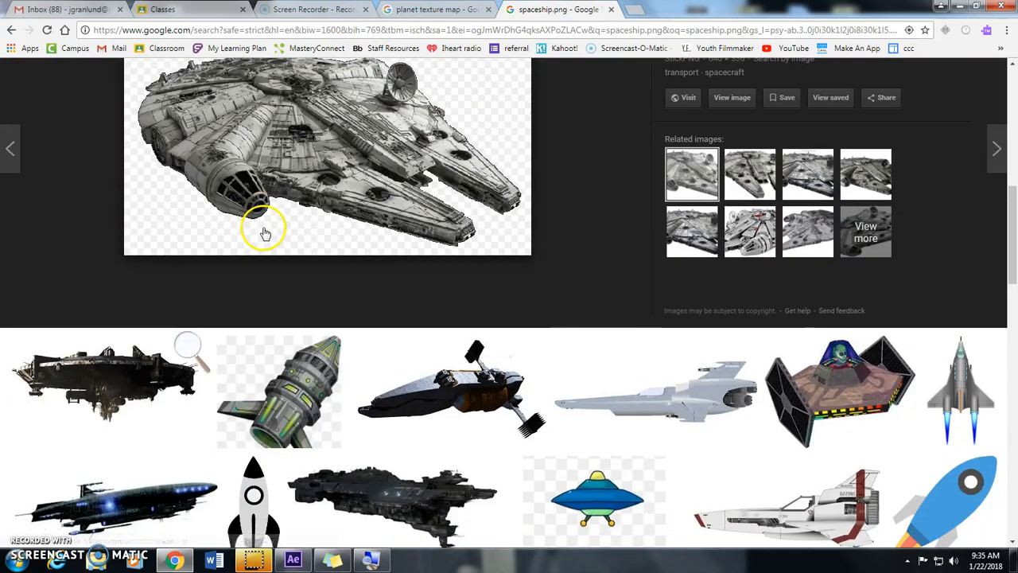
pyautogui.rightClick(365, 251)
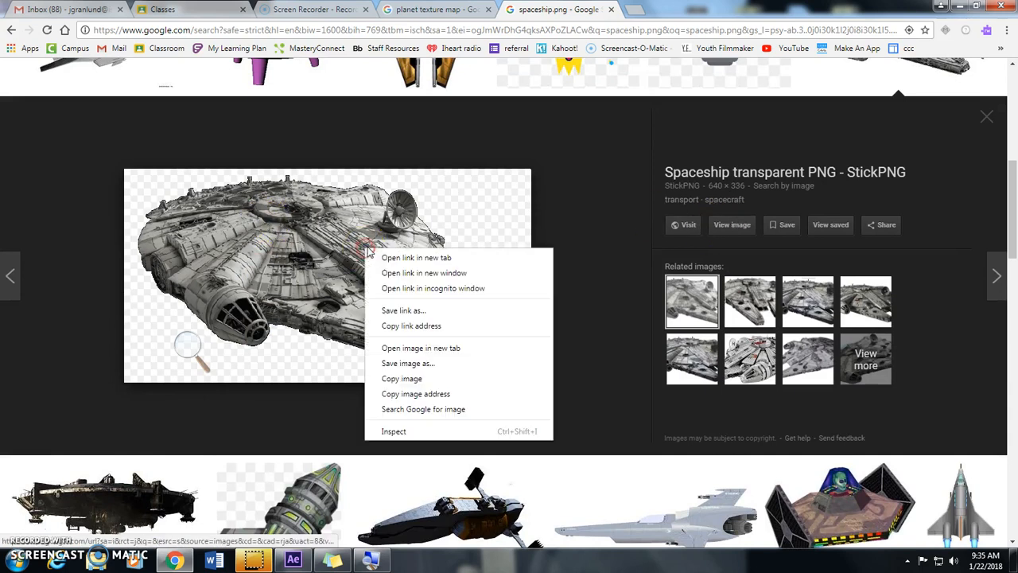
pyautogui.click(549, 389)
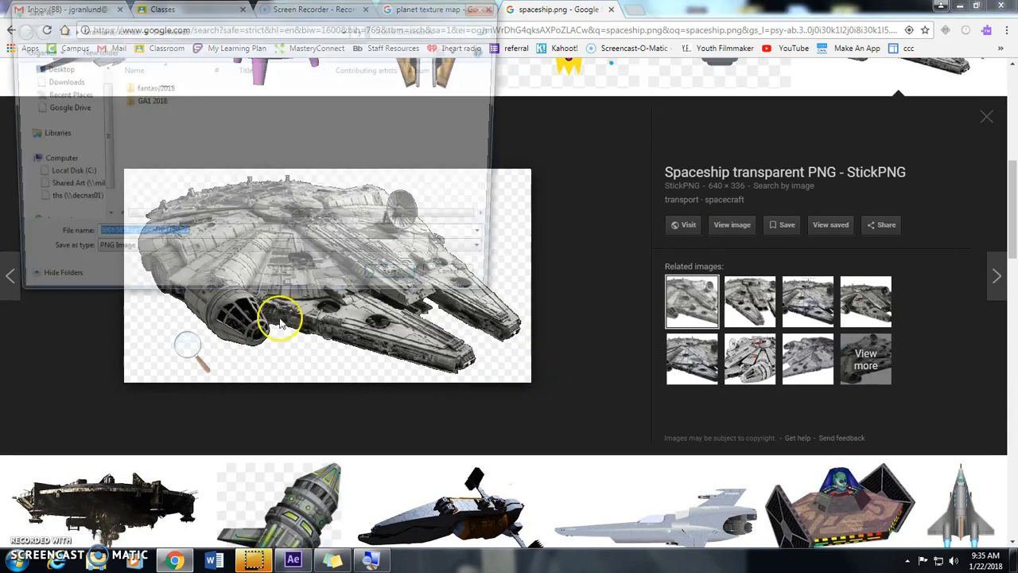
pyautogui.write('falcon')
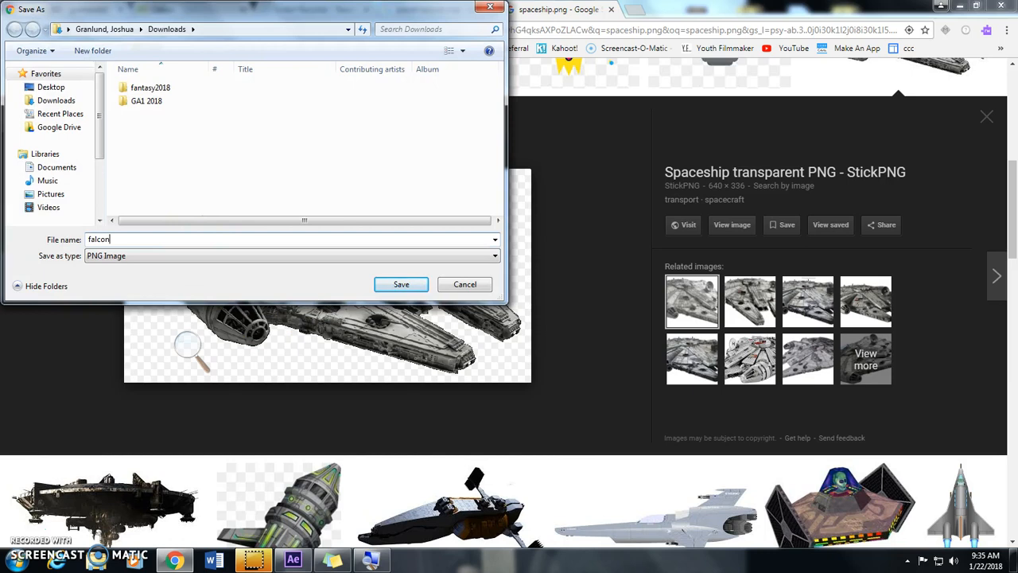
pyautogui.click(51, 86)
pyautogui.click(388, 284)
# - Save the pinkish Solar System Scope planet texture to the Desktop as a JPEG named mars, and switch back to After Effects
pyautogui.click(442, 11)
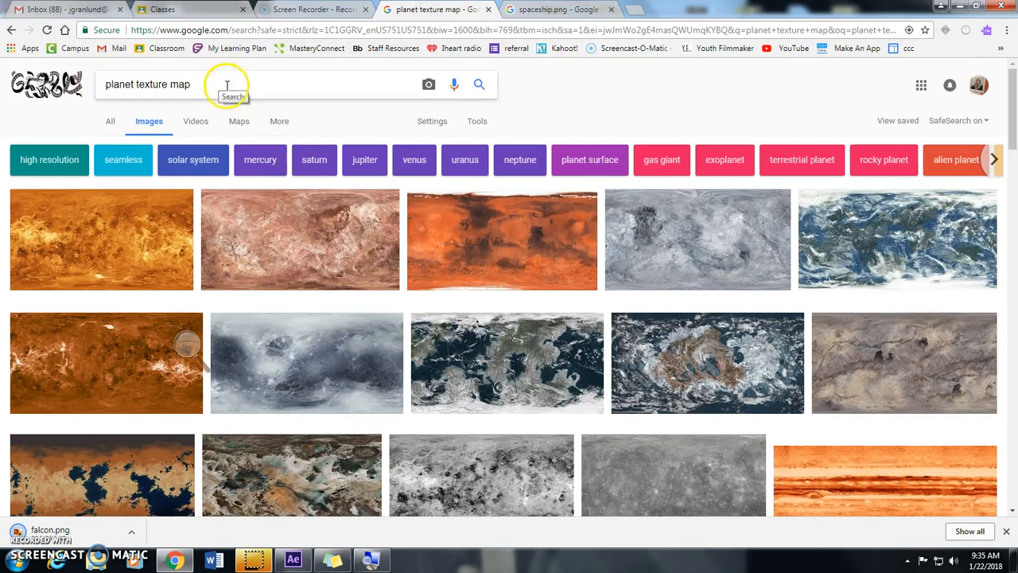
pyautogui.scroll(-3, 477, 310)
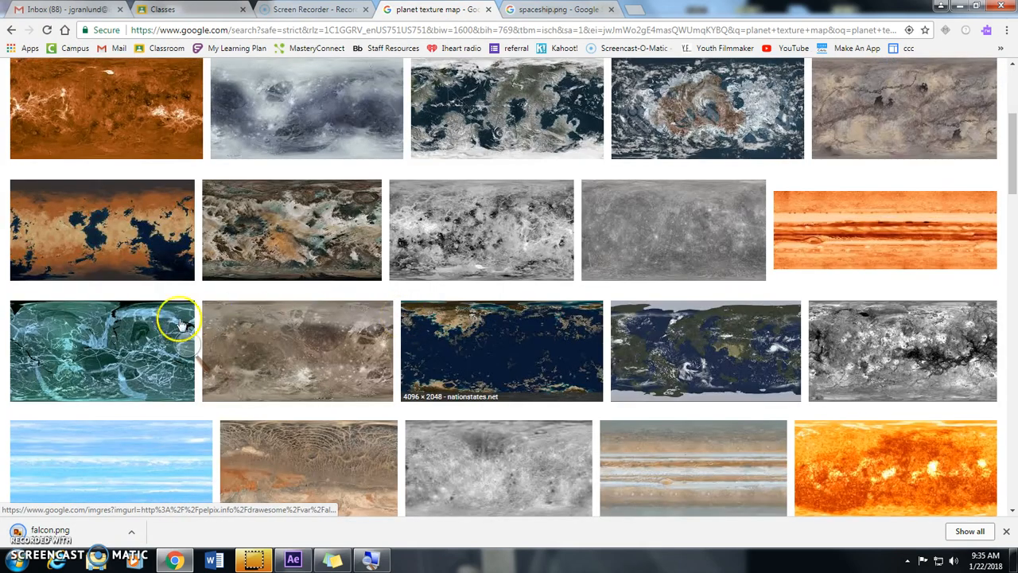
pyautogui.click(98, 268)
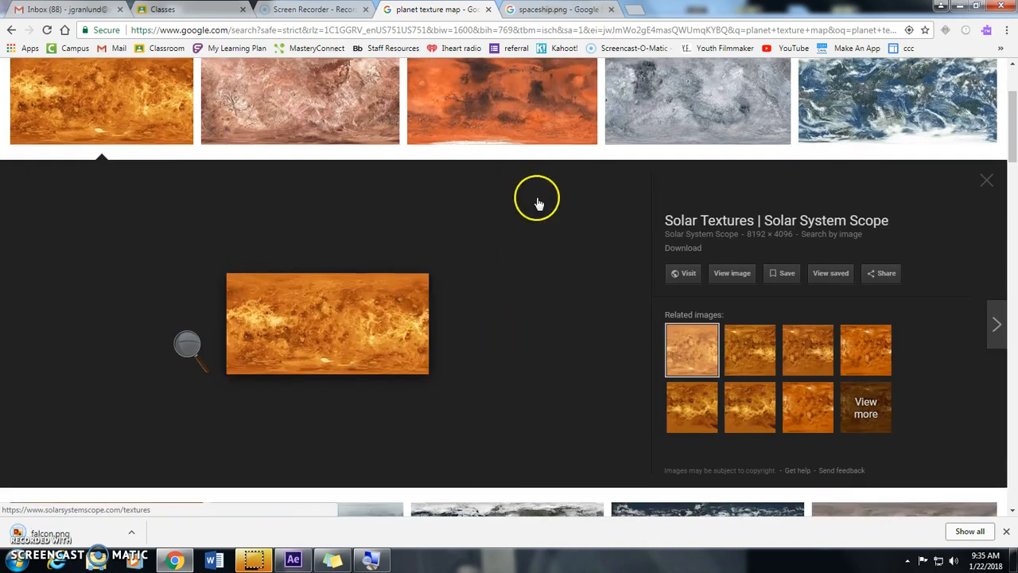
pyautogui.click(273, 108)
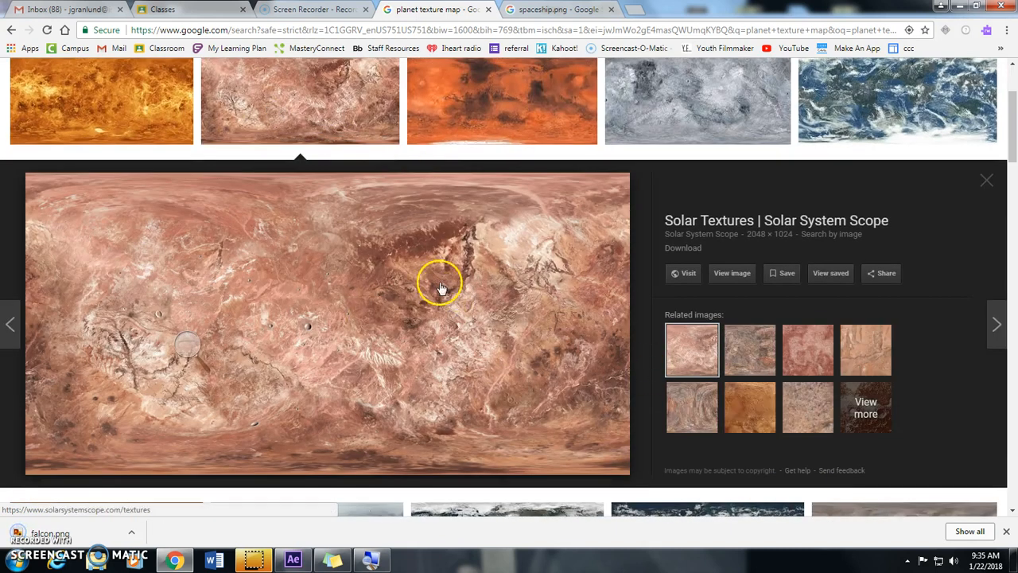
pyautogui.rightClick(311, 342)
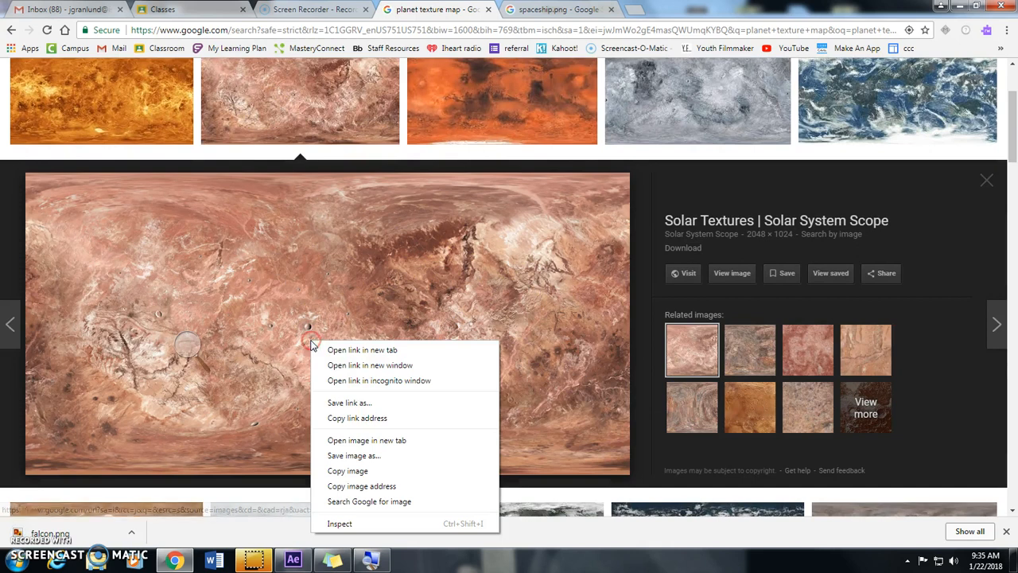
pyautogui.click(398, 456)
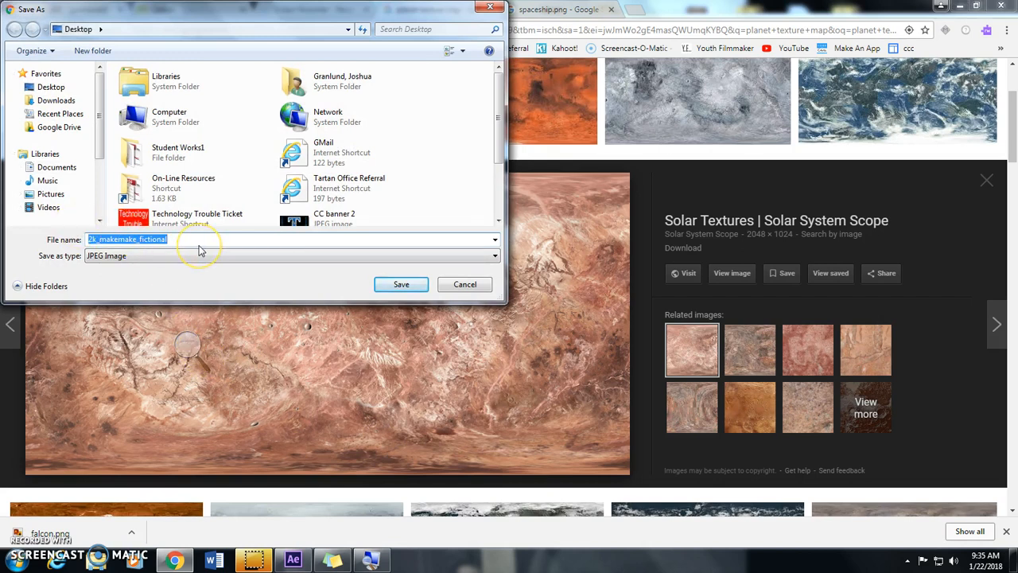
pyautogui.write('mars')
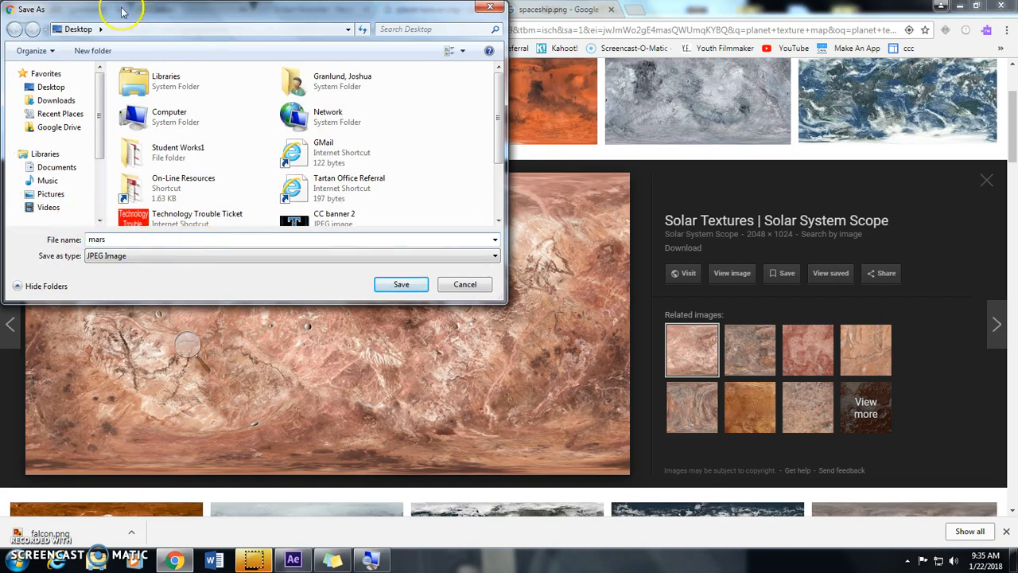
pyautogui.click(400, 285)
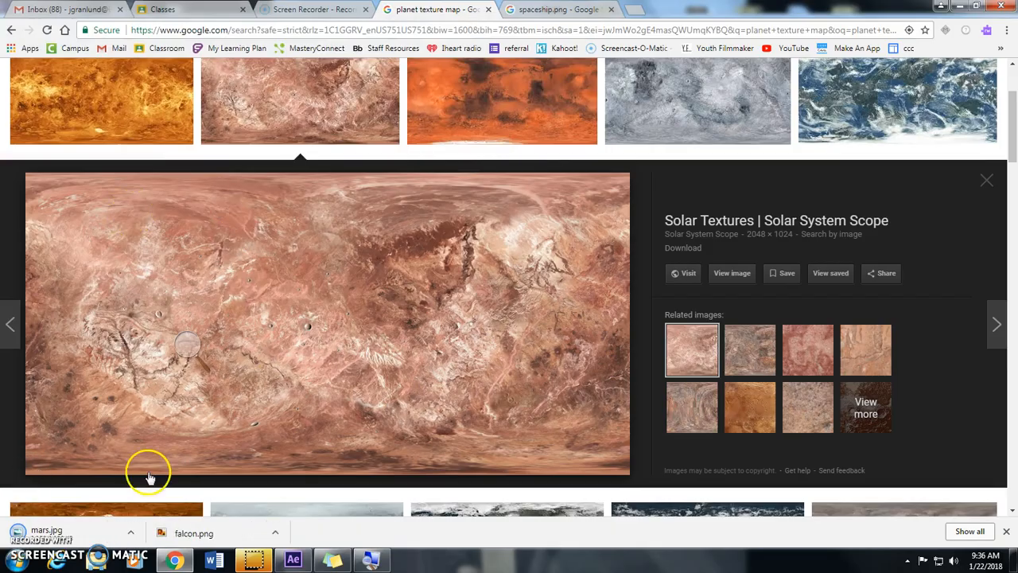
pyautogui.click(294, 560)
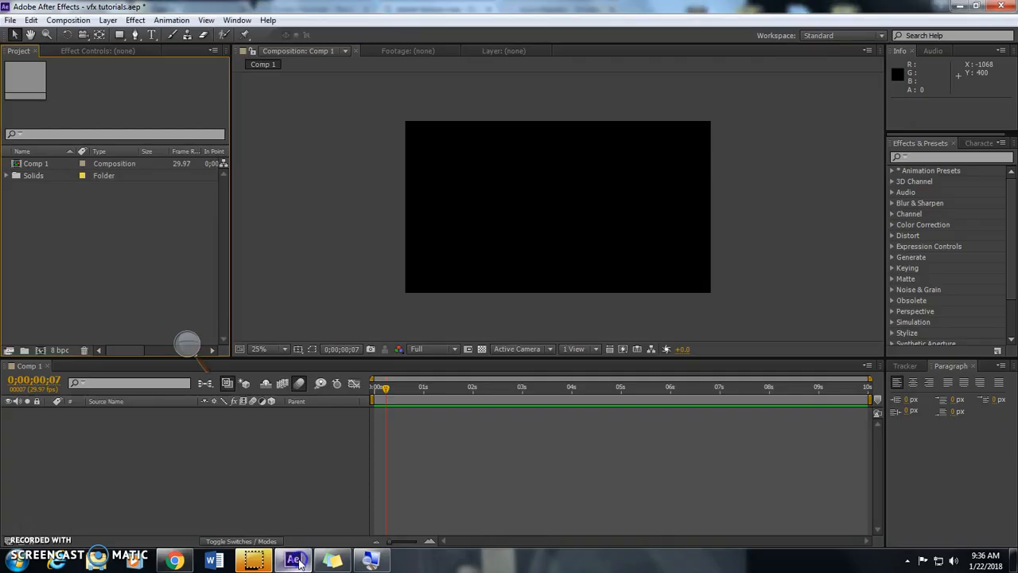
pyautogui.rightClick(49, 245)
pyautogui.moveTo(103, 293)
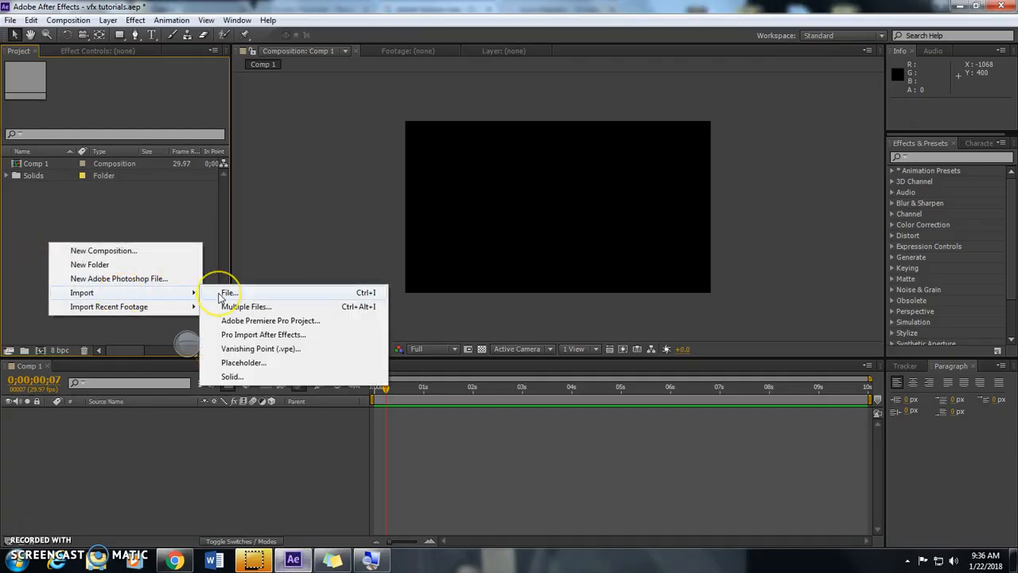
pyautogui.click(159, 215)
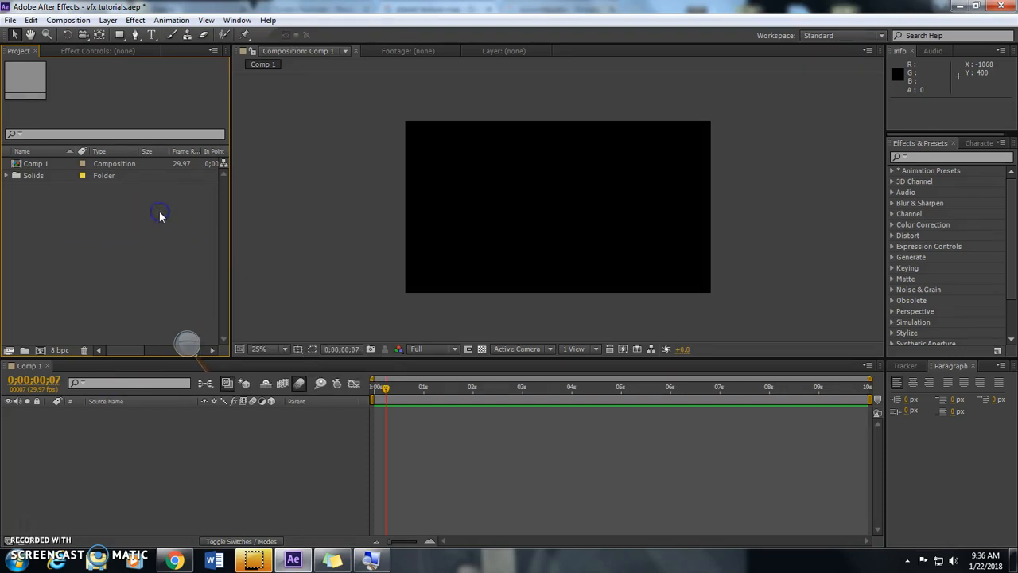
pyautogui.click(60, 77)
# - Import mars.jpg from the Desktop into the project
pyautogui.click(10, 20)
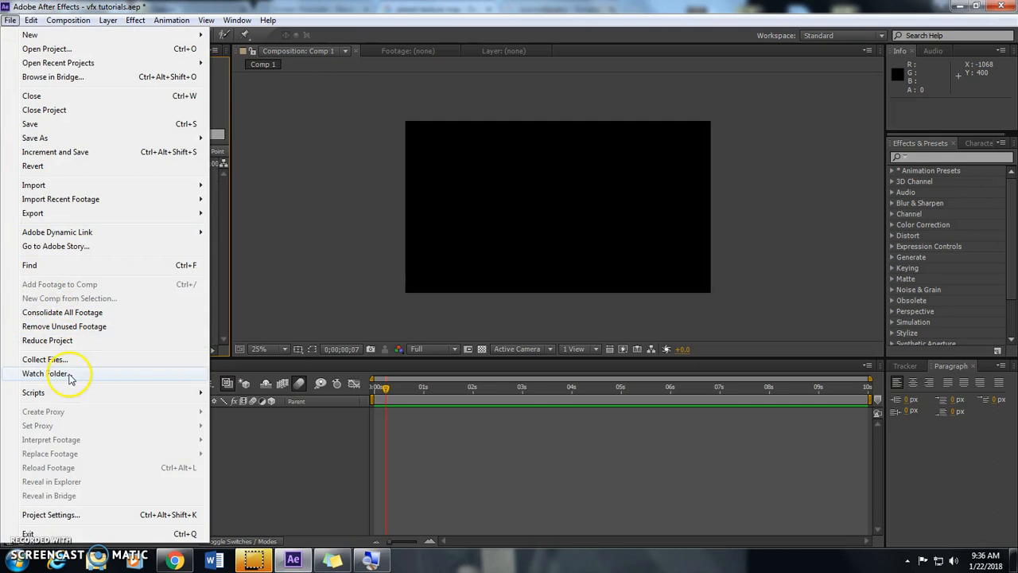
pyautogui.moveTo(50, 188)
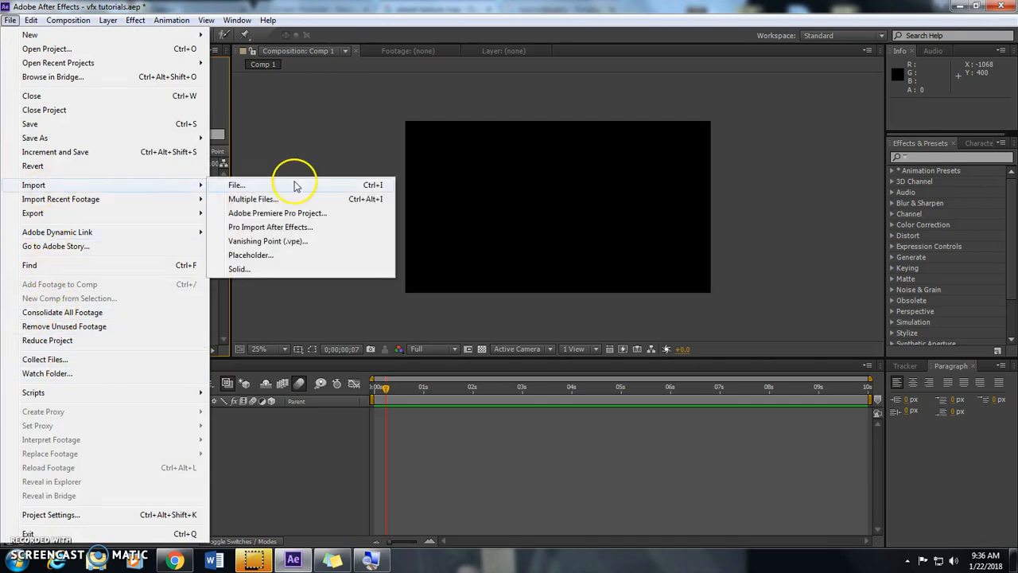
pyautogui.click(294, 186)
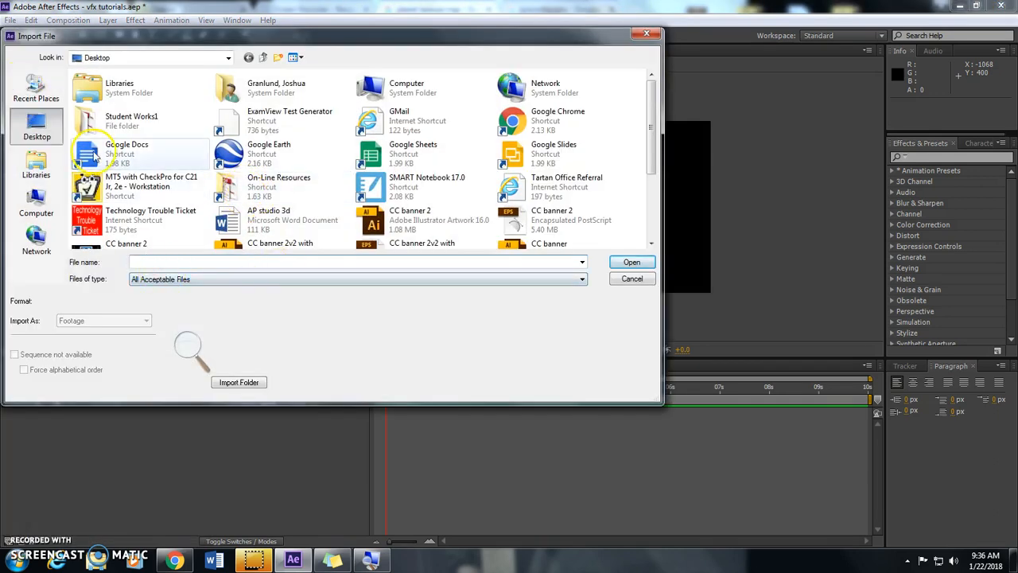
pyautogui.write('mar')
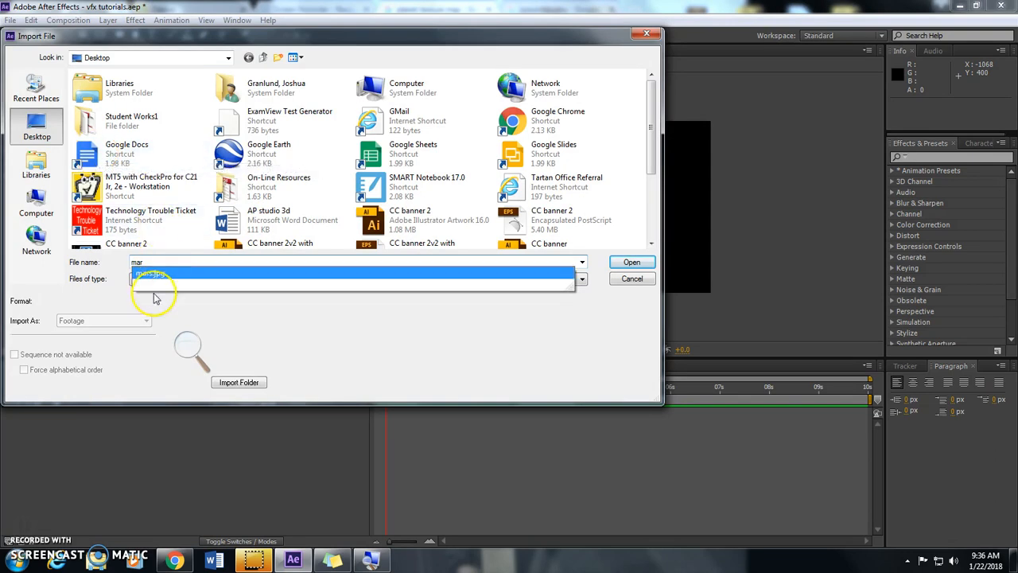
pyautogui.click(149, 275)
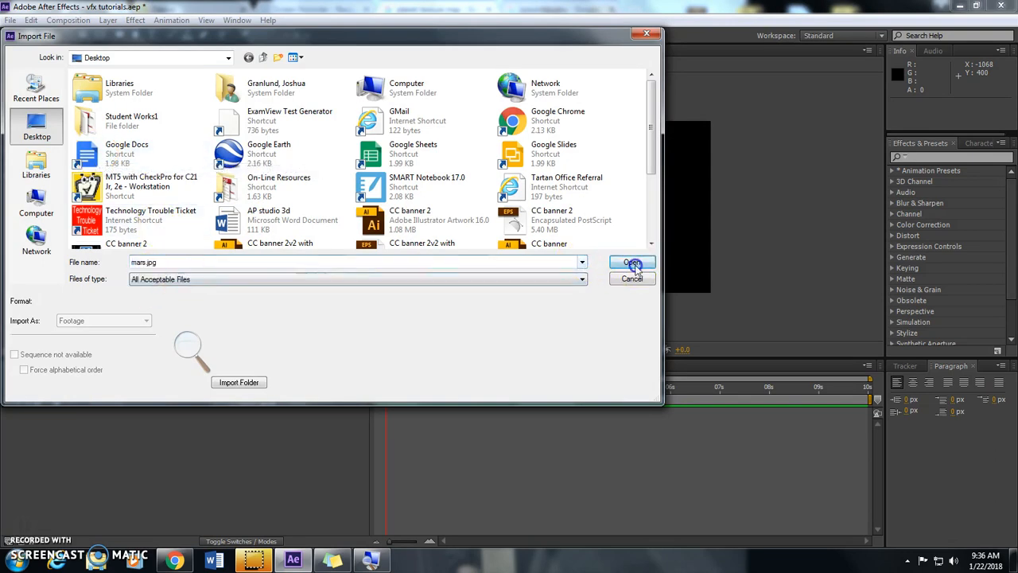
pyautogui.click(629, 262)
# - Import falcon.png from the Desktop and place it near the middle of Comp 1
pyautogui.doubleClick(137, 280)
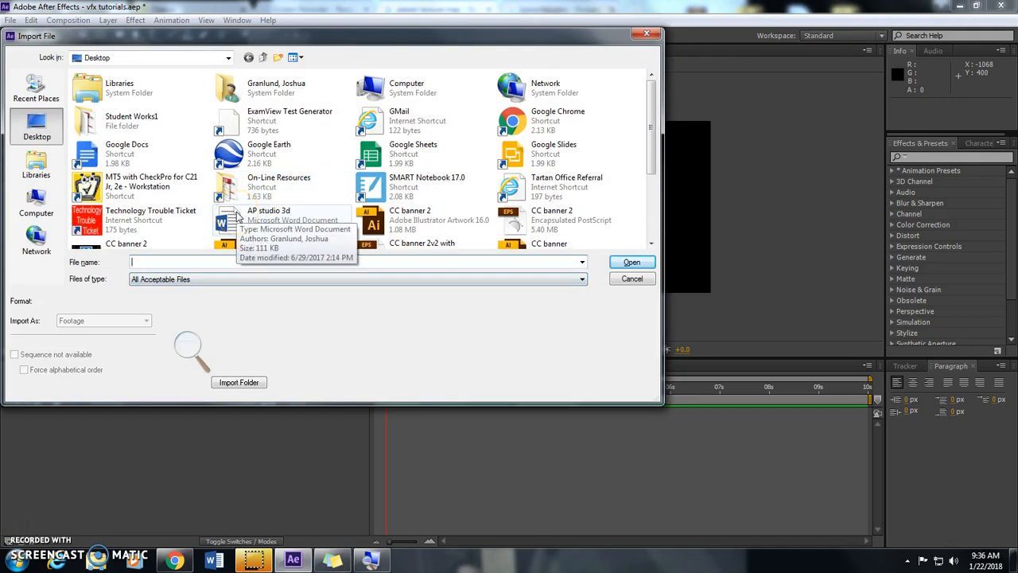
pyautogui.write('fal')
pyautogui.press('Down')
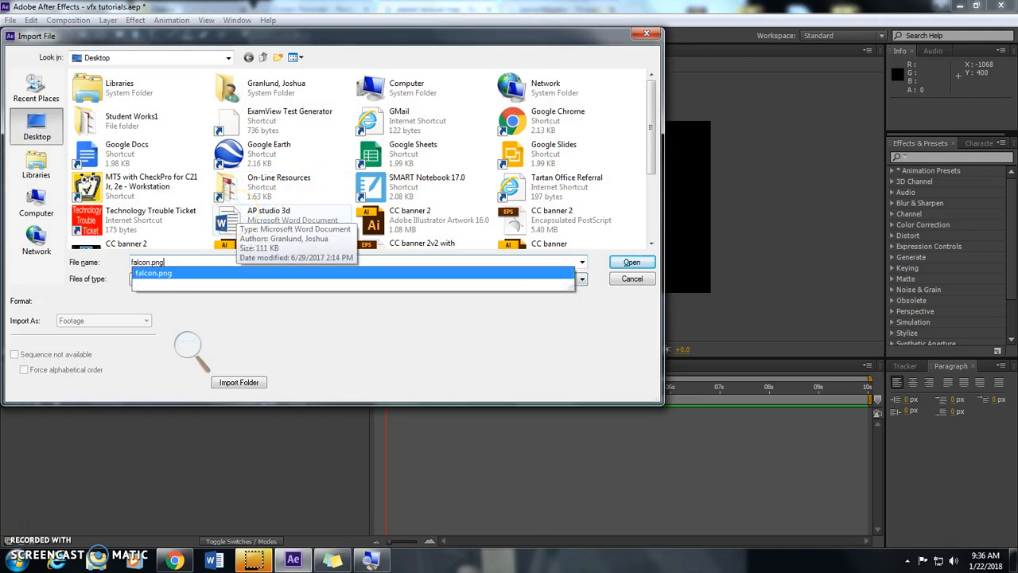
pyautogui.press('Return')
pyautogui.moveTo(36, 176); pyautogui.dragTo(573, 199)
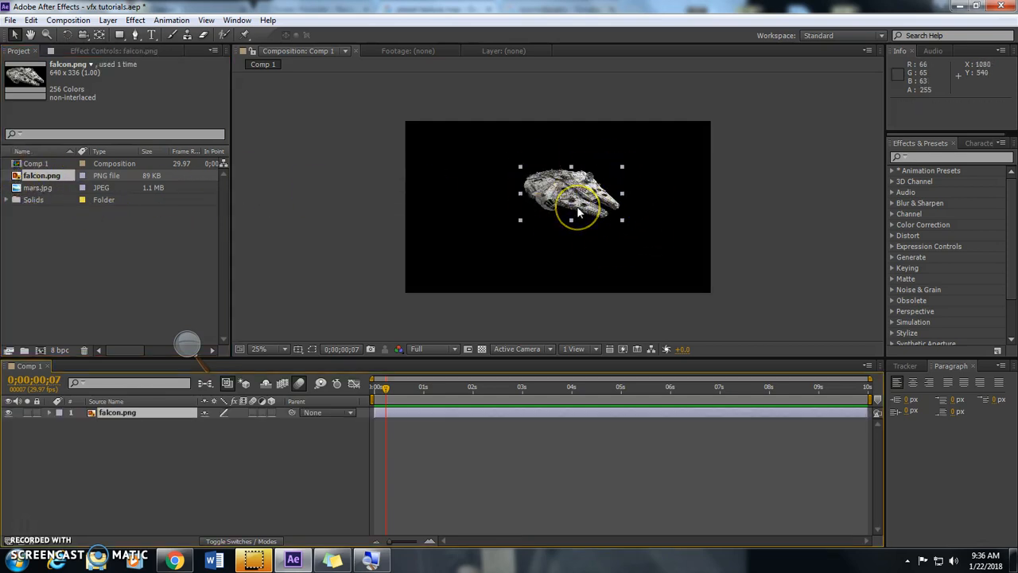
# - Switch to Chrome to examine the StickPNG spaceship's transparent background, and return to After Effects
pyautogui.click(174, 560)
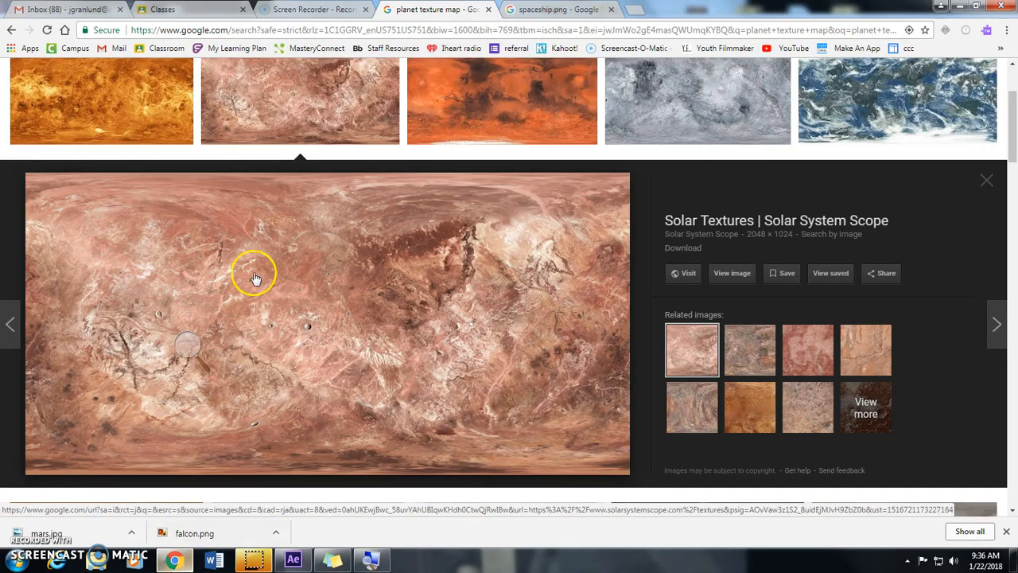
pyautogui.click(560, 9)
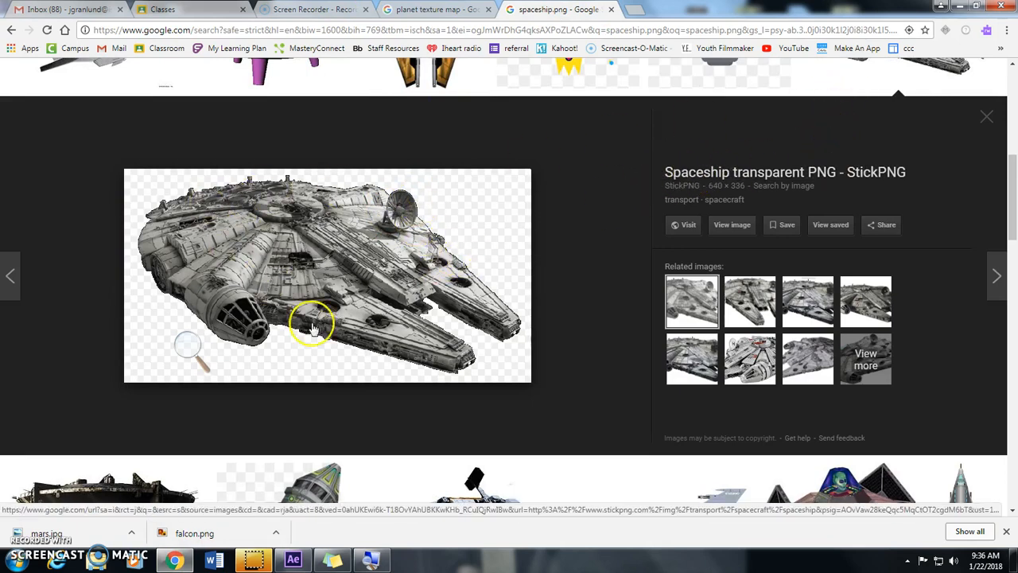
pyautogui.click(288, 559)
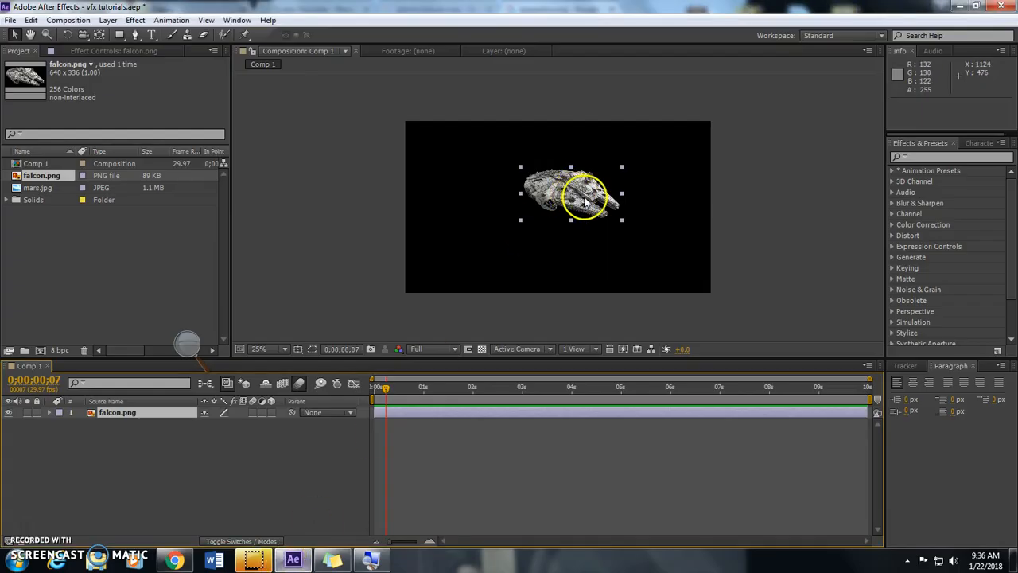
# - Move the falcon.png layer beyond the frame's upper-left corner to about -208, -164, and add Position and Scale keyframes at frame 7
pyautogui.moveTo(586, 204); pyautogui.dragTo(387, 106)
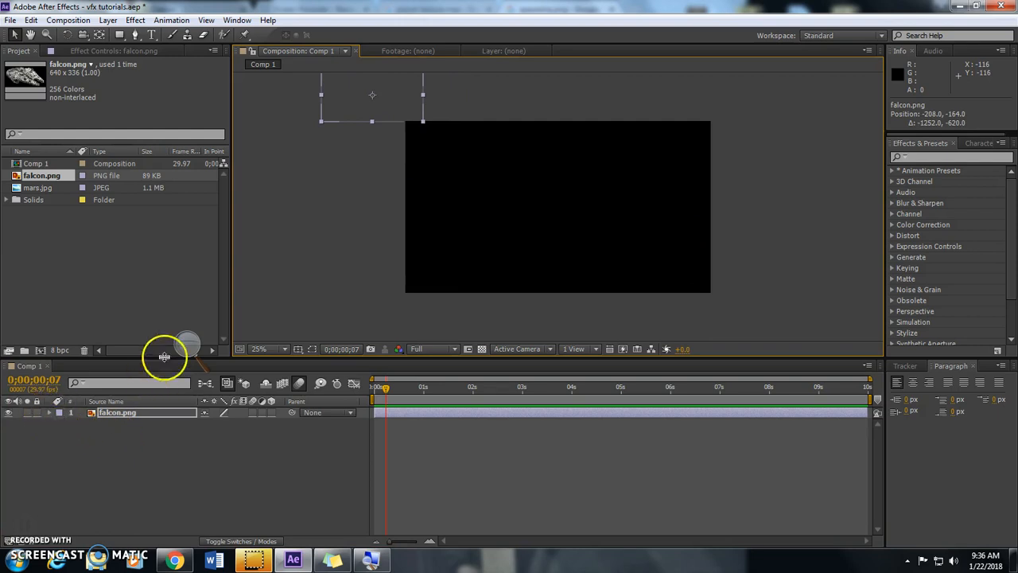
pyautogui.press('super+plus')
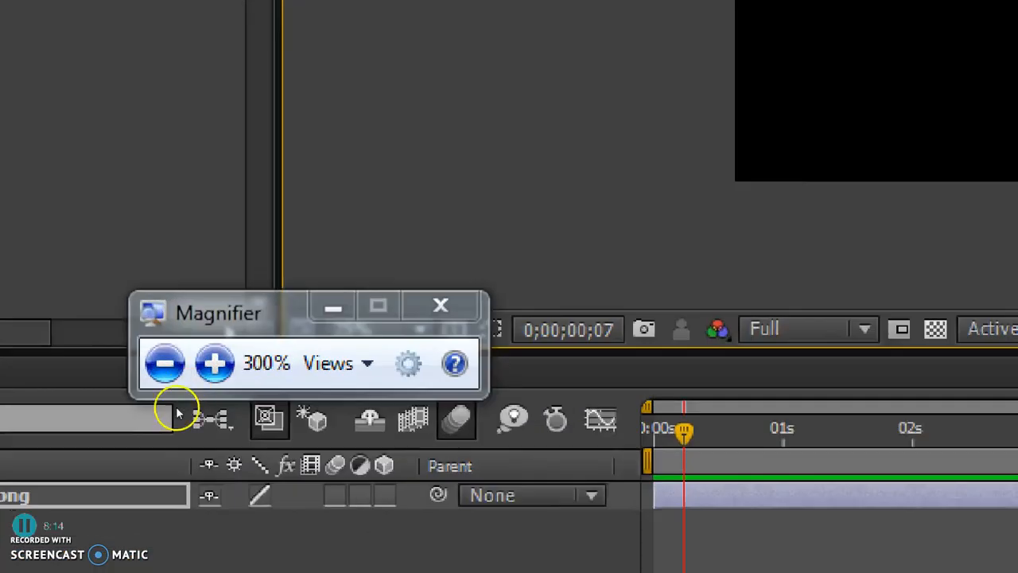
pyautogui.click(50, 412)
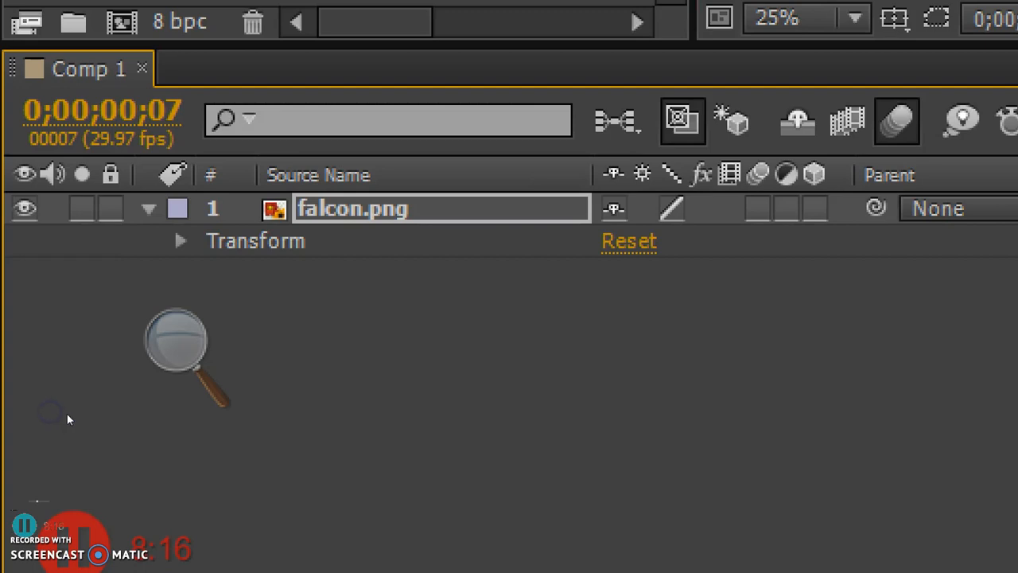
pyautogui.click(59, 422)
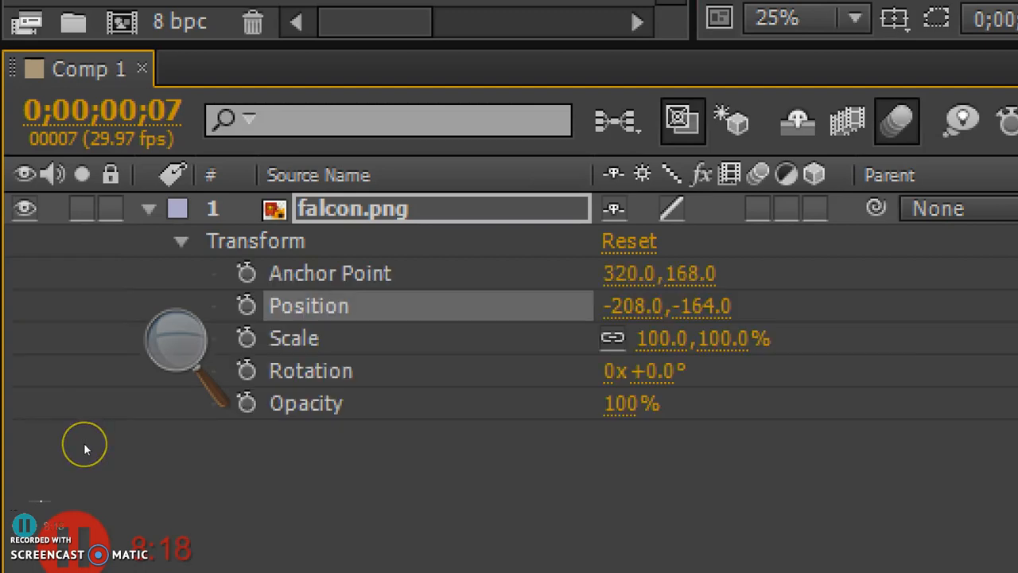
pyautogui.click(85, 449)
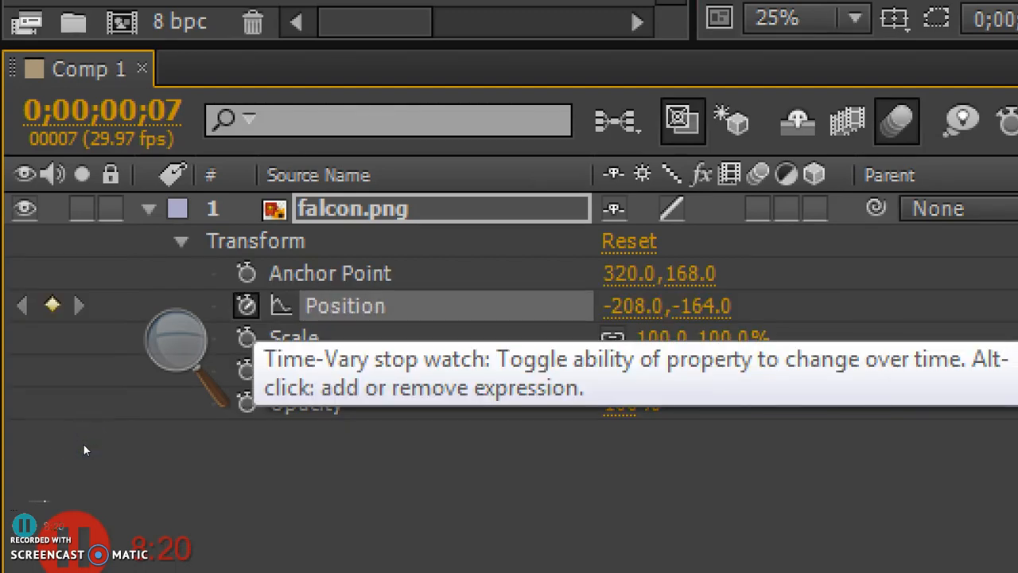
pyautogui.click(80, 455)
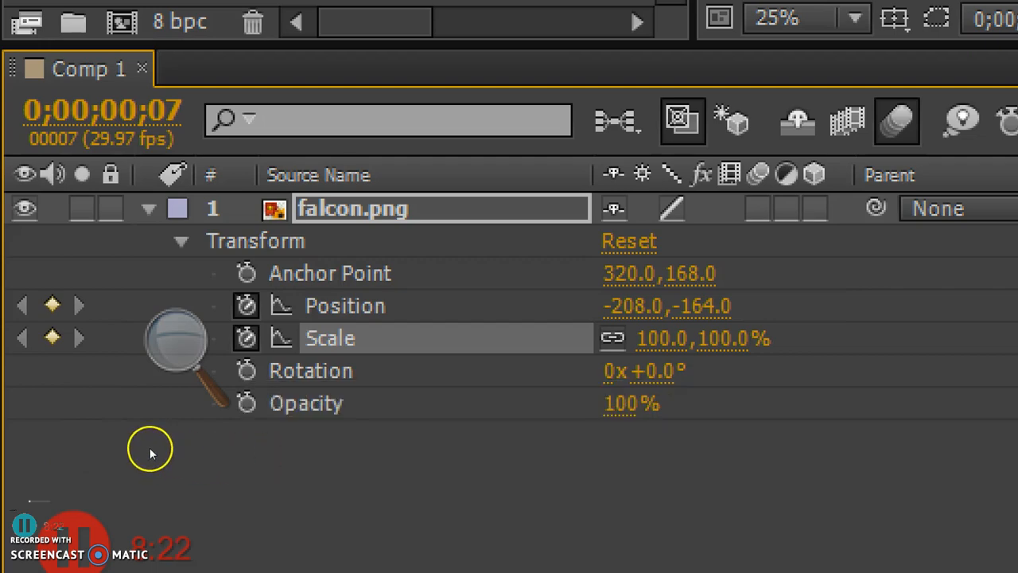
pyautogui.click(62, 462)
pyautogui.click(62, 464)
pyautogui.click(62, 464)
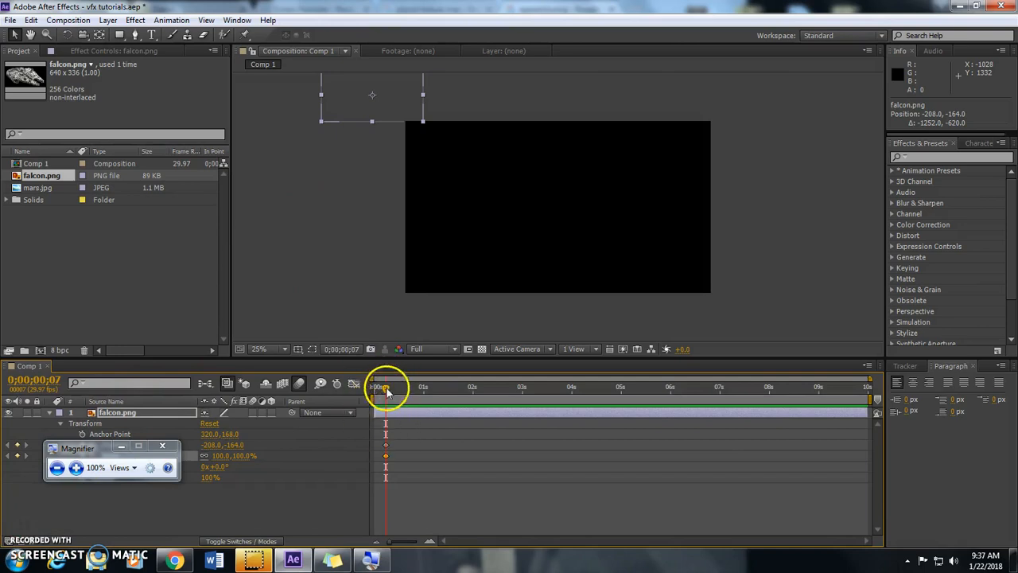
# - At 0;00;03;04, move the falcon.png layer beyond the frame's lower-right corner to about 2296, 1256 and set its scale to 120%
pyautogui.moveTo(517, 391); pyautogui.dragTo(530, 389)
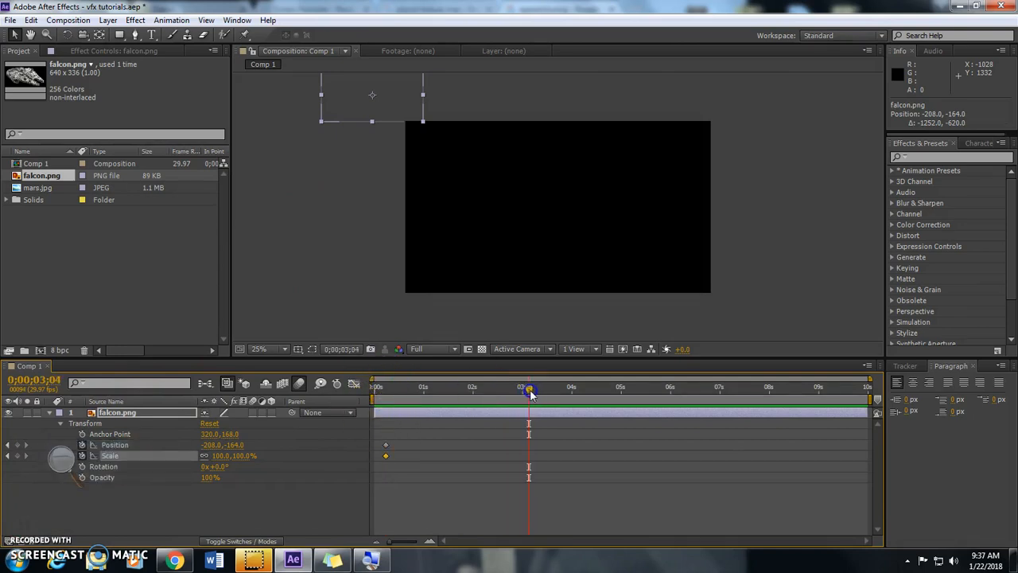
pyautogui.moveTo(382, 87); pyautogui.dragTo(790, 321)
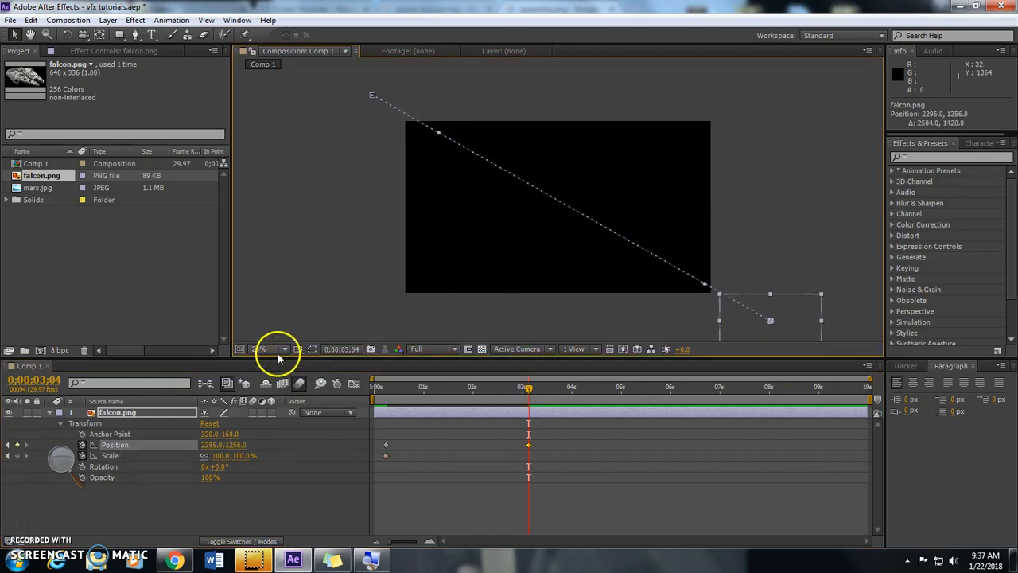
pyautogui.click(223, 456)
pyautogui.write('120')
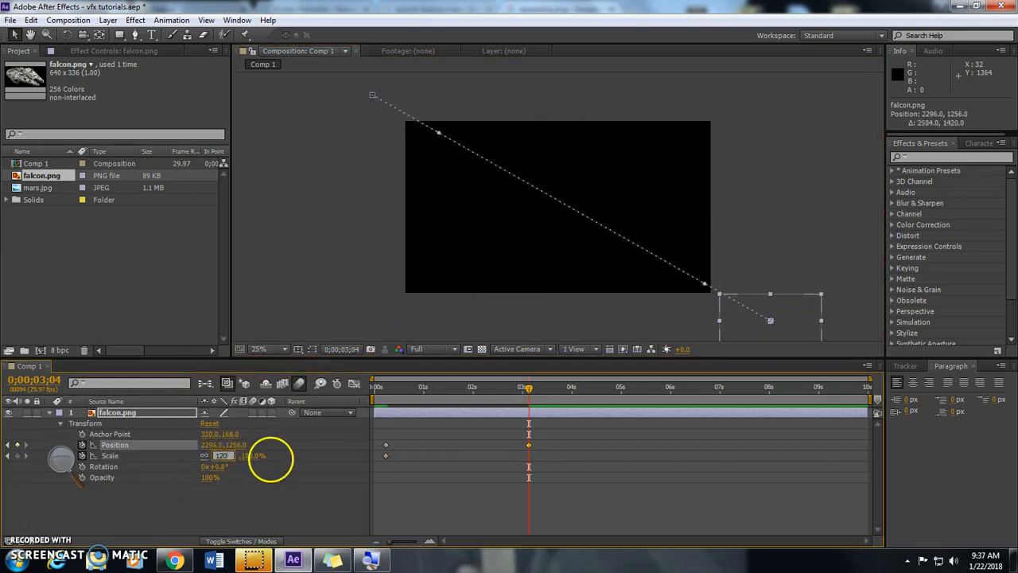
pyautogui.press('Return')
# - Preview the falcon's diagonal flight from the start of Comp 1 and scrub back to frame 3
pyautogui.moveTo(530, 390); pyautogui.dragTo(376, 391)
pyautogui.click(434, 413)
pyautogui.press('space')
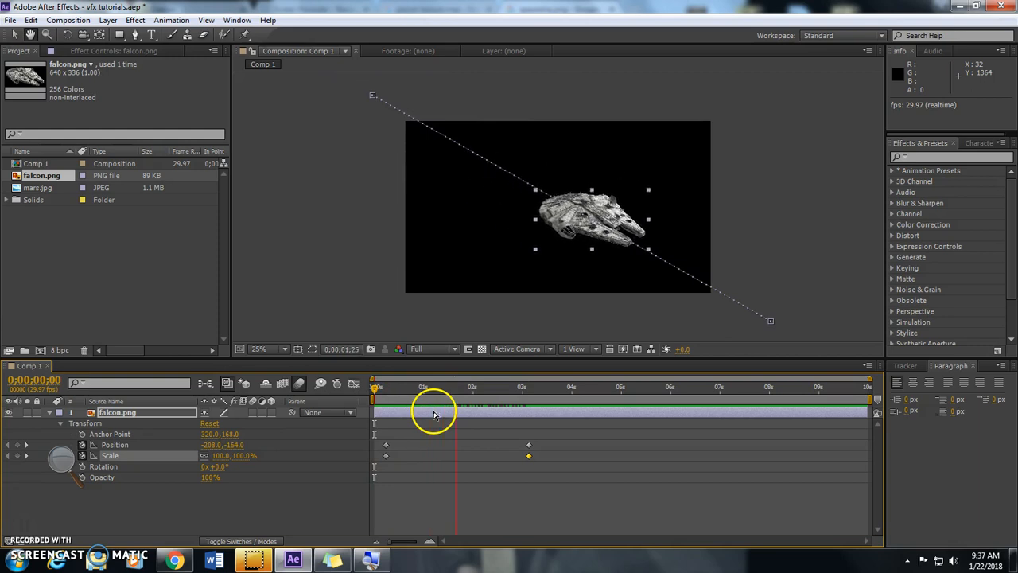
pyautogui.click(535, 387)
pyautogui.moveTo(451, 386); pyautogui.dragTo(379, 387)
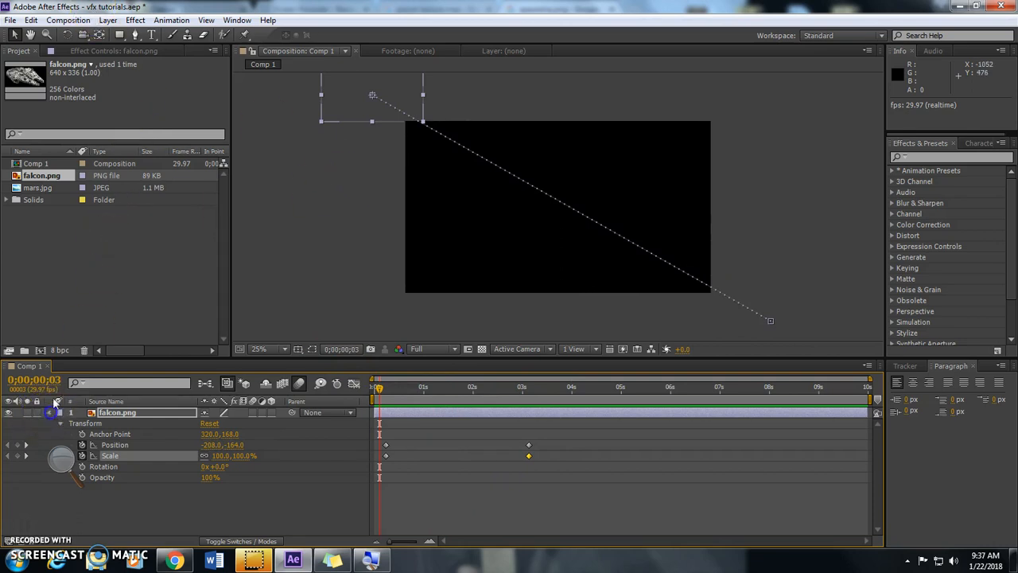
# - Collapse the falcon.png layer's properties and place mars.jpg in the centre of the Comp 1 frame
pyautogui.click(59, 412)
pyautogui.click(29, 188)
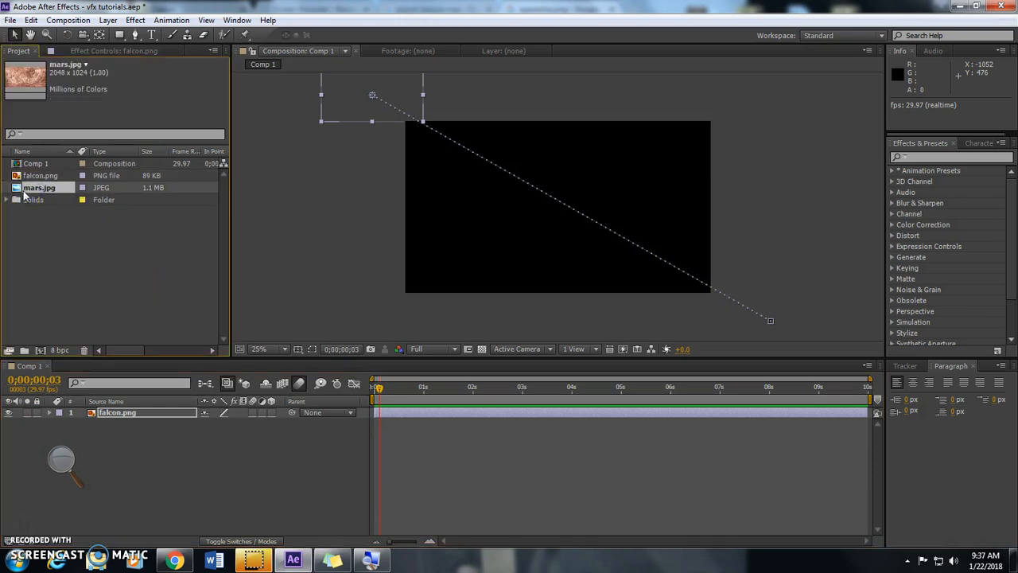
pyautogui.moveTo(18, 189); pyautogui.dragTo(555, 204)
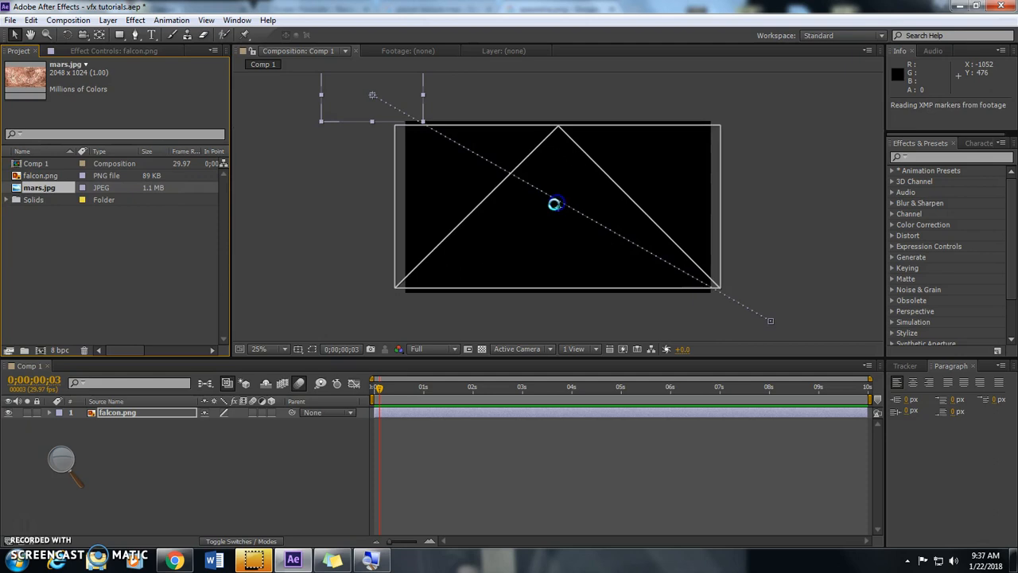
# - Search the effects for "sph" and apply CC Sphere to the mars.jpg layer
pyautogui.click(935, 155)
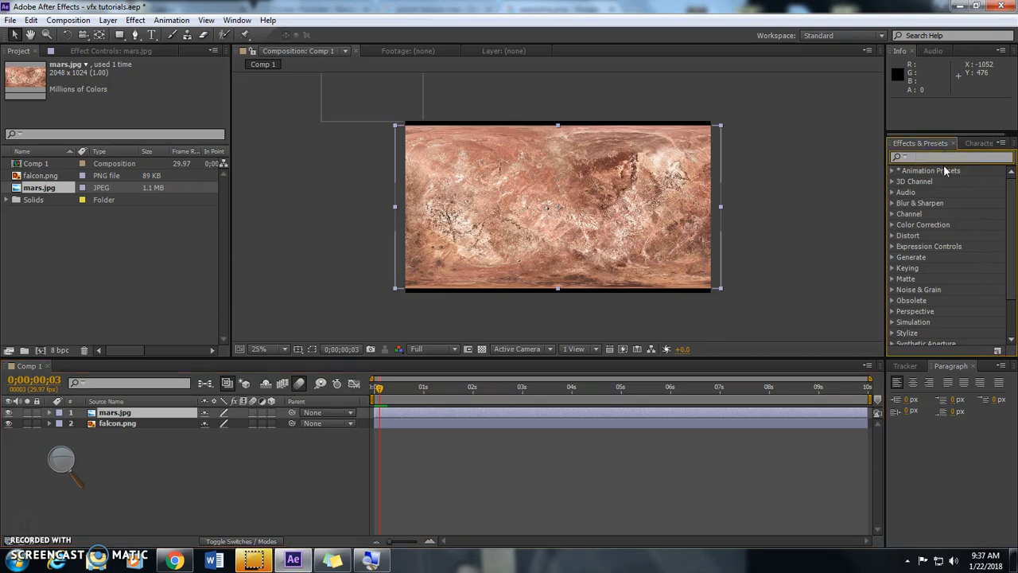
pyautogui.write('sph')
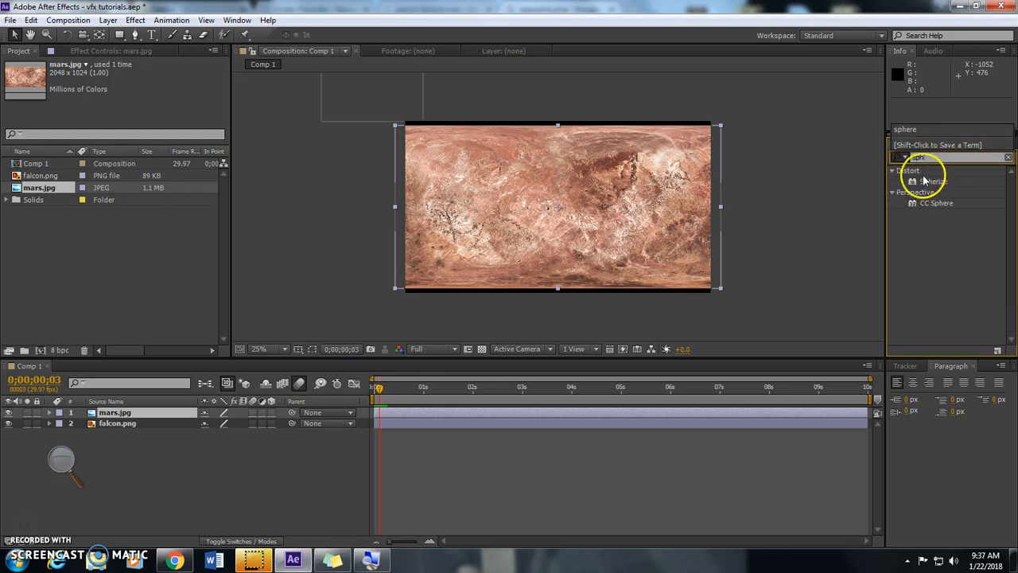
pyautogui.click(938, 207)
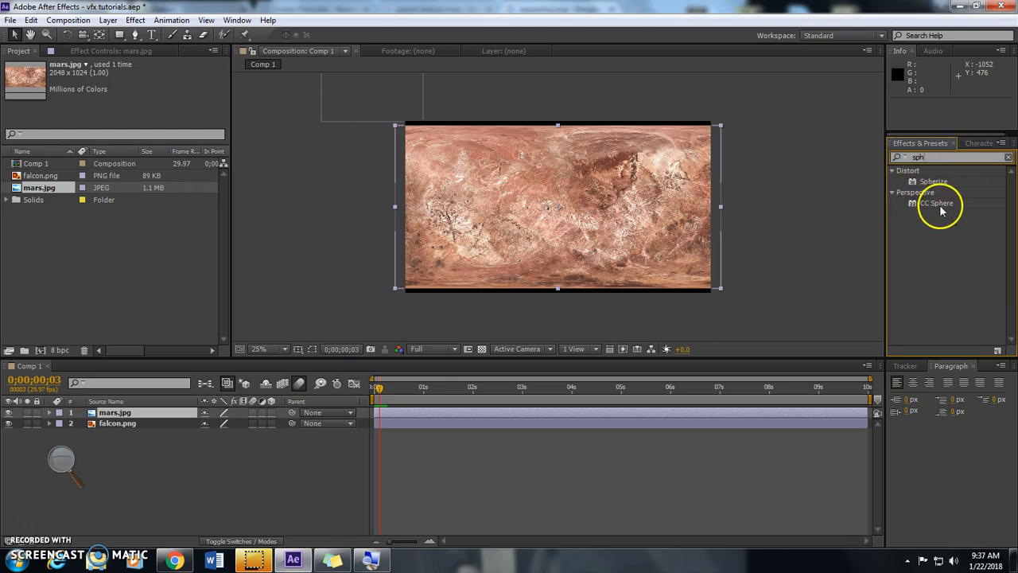
pyautogui.click(915, 205)
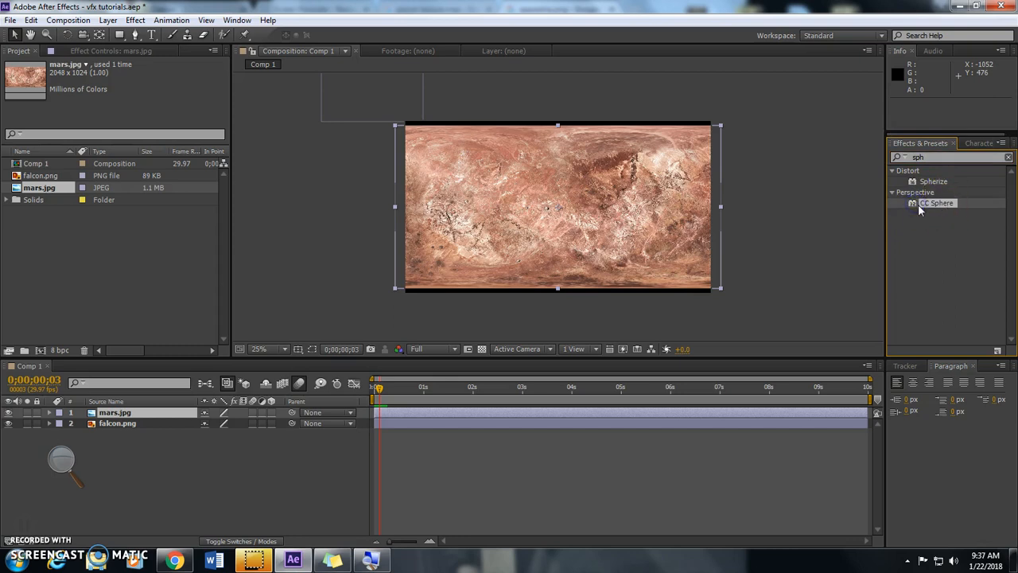
pyautogui.moveTo(917, 208); pyautogui.dragTo(631, 195)
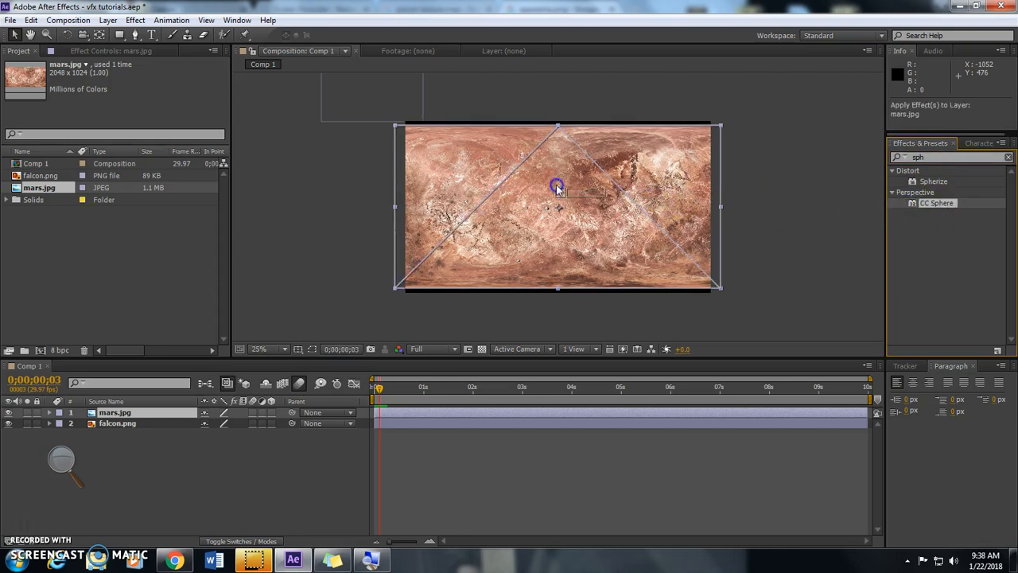
pyautogui.moveTo(538, 208); pyautogui.dragTo(539, 206)
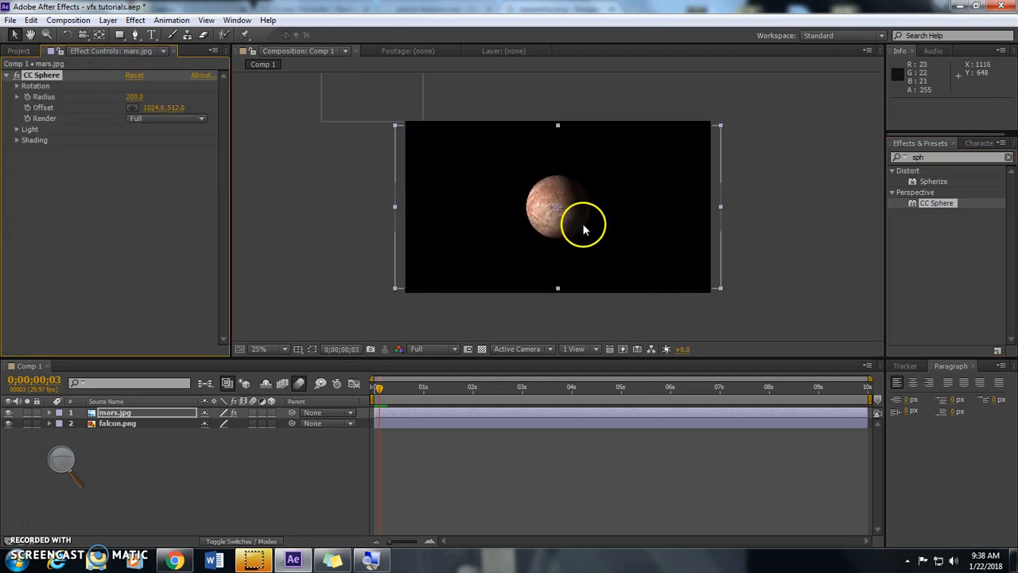
# - Move the mars.jpg layer below falcon.png in Comp 1 and scrub the timeline to check the ship's pass in front of the planet
pyautogui.moveTo(377, 388); pyautogui.dragTo(447, 393)
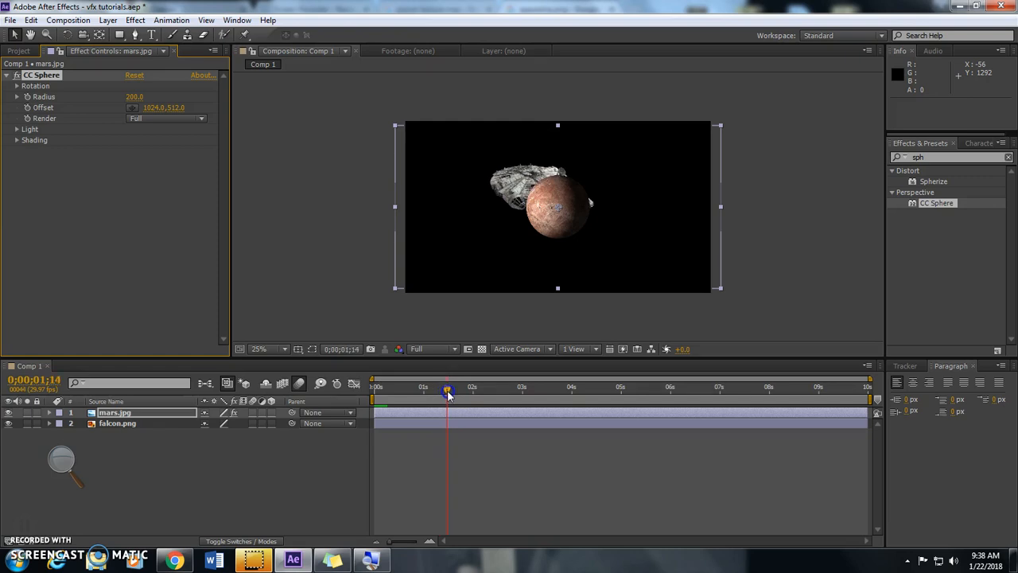
pyautogui.click(63, 464)
pyautogui.click(79, 473)
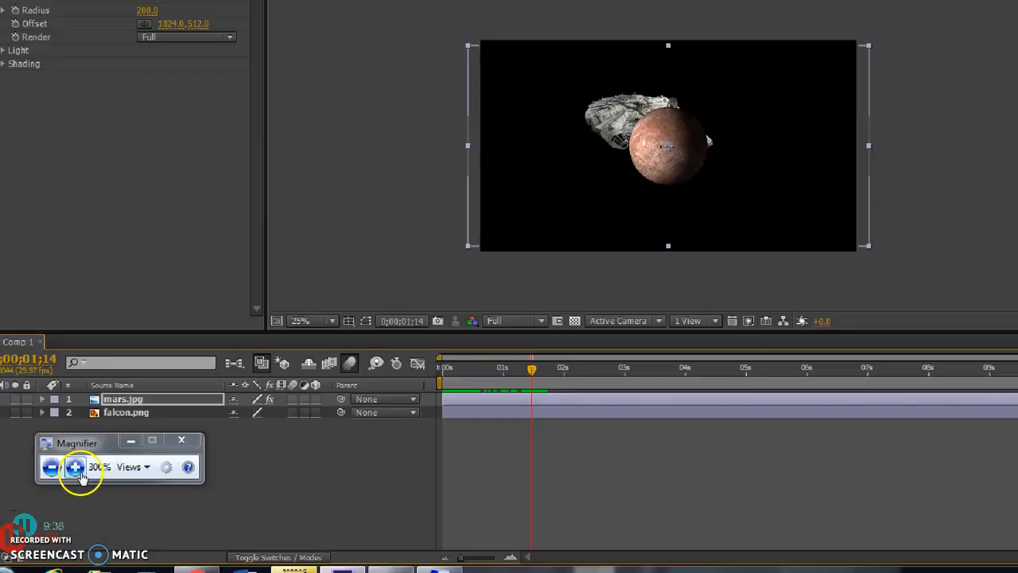
pyautogui.click(80, 473)
pyautogui.click(100, 400)
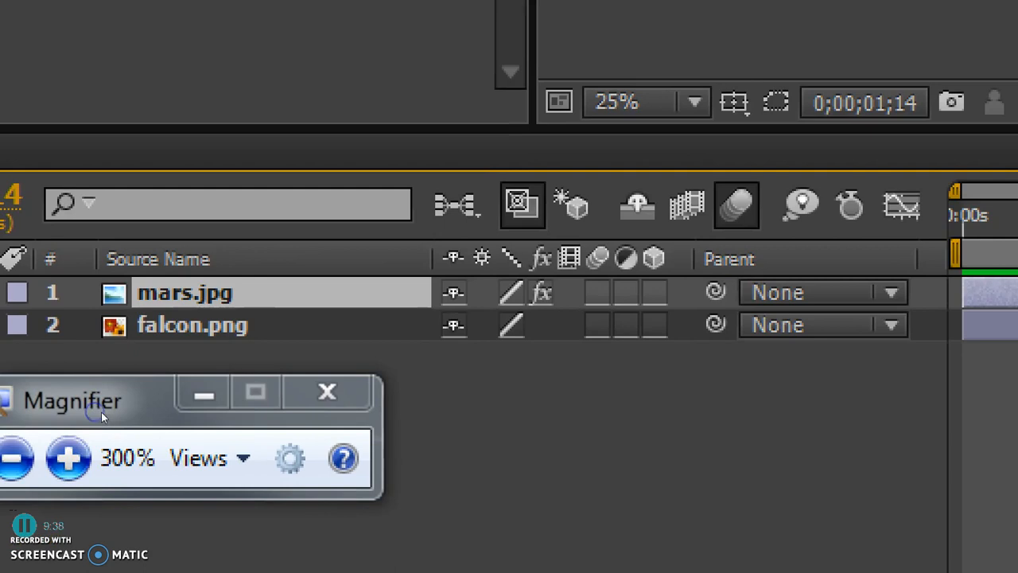
pyautogui.moveTo(90, 412); pyautogui.dragTo(90, 430)
pyautogui.click(63, 468)
pyautogui.click(45, 470)
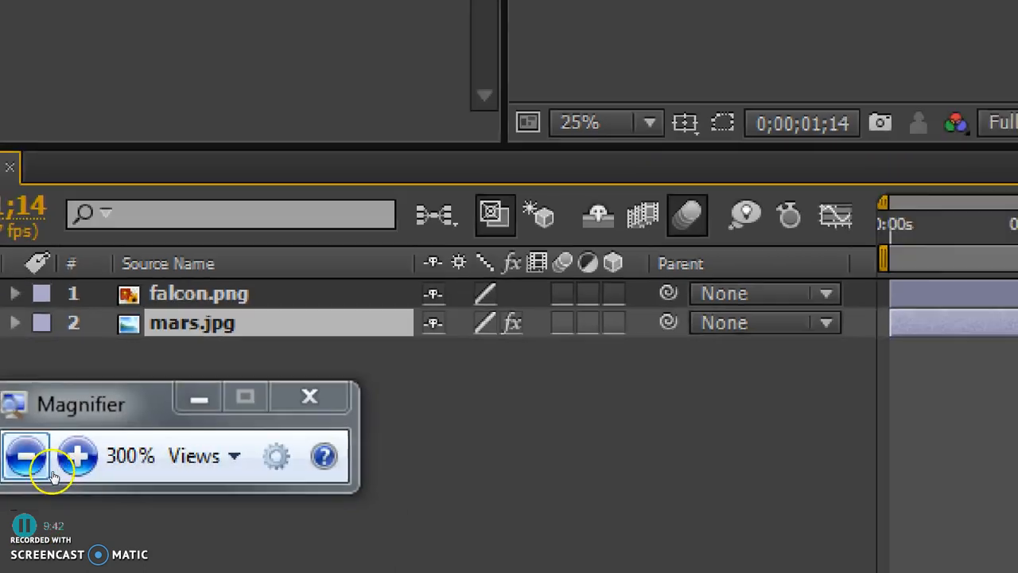
pyautogui.click(45, 470)
pyautogui.moveTo(445, 390)
pyautogui.mouseDown()
pyautogui.moveTo(432, 391)
pyautogui.moveTo(467, 390)
pyautogui.moveTo(416, 391)
pyautogui.moveTo(469, 392)
pyautogui.moveTo(458, 392)
pyautogui.mouseUp()
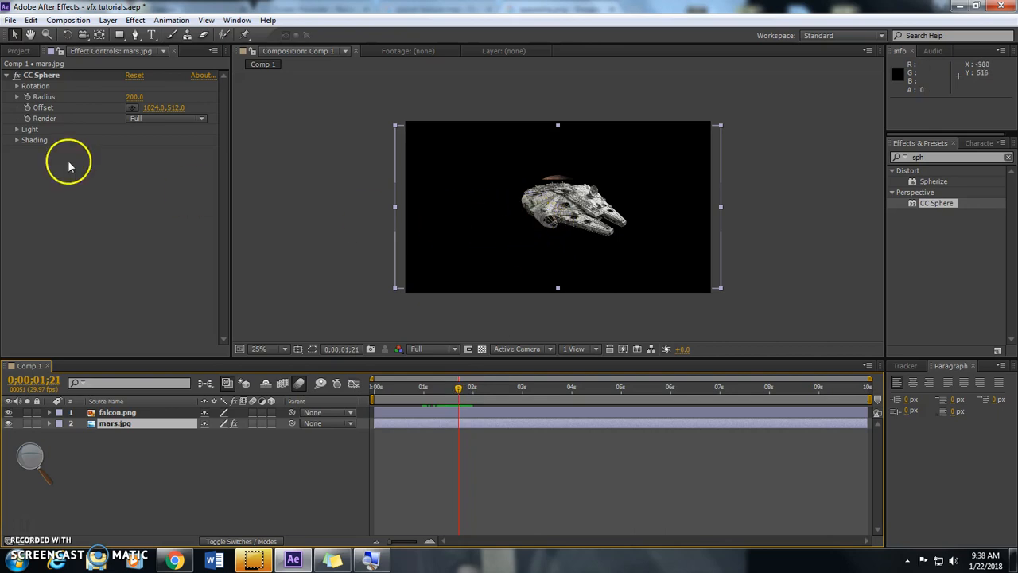
pyautogui.moveTo(425, 389); pyautogui.dragTo(409, 388)
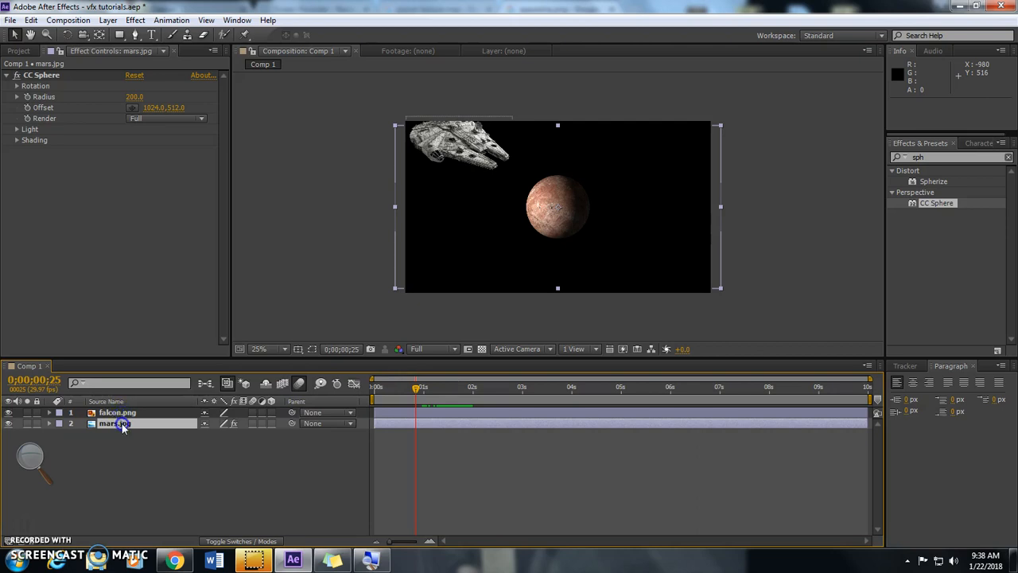
# - Select the mars.jpg layer, set its CC Sphere Radius to 400, and nudge the planet to about 952, 540
pyautogui.click(179, 466)
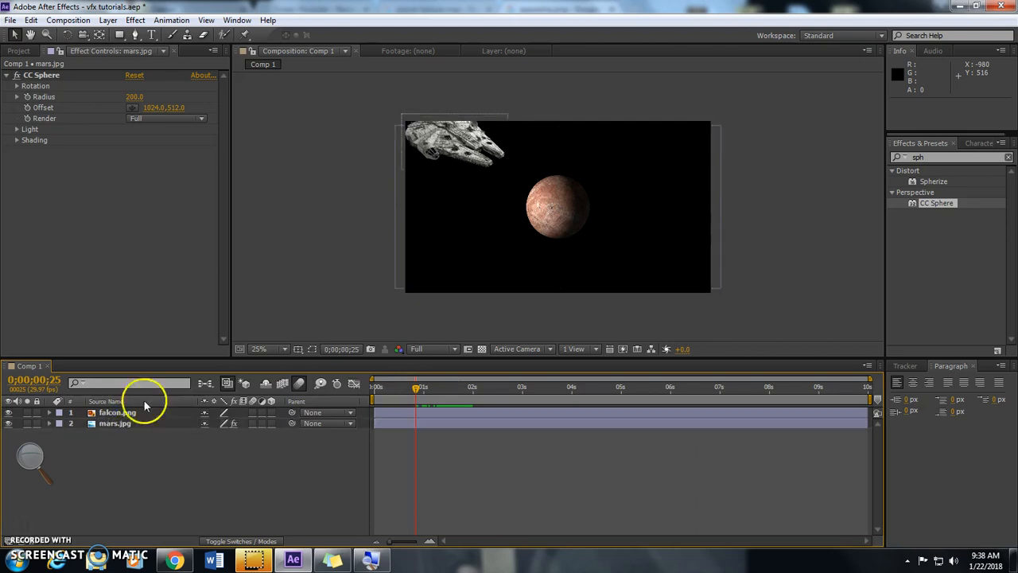
pyautogui.click(111, 424)
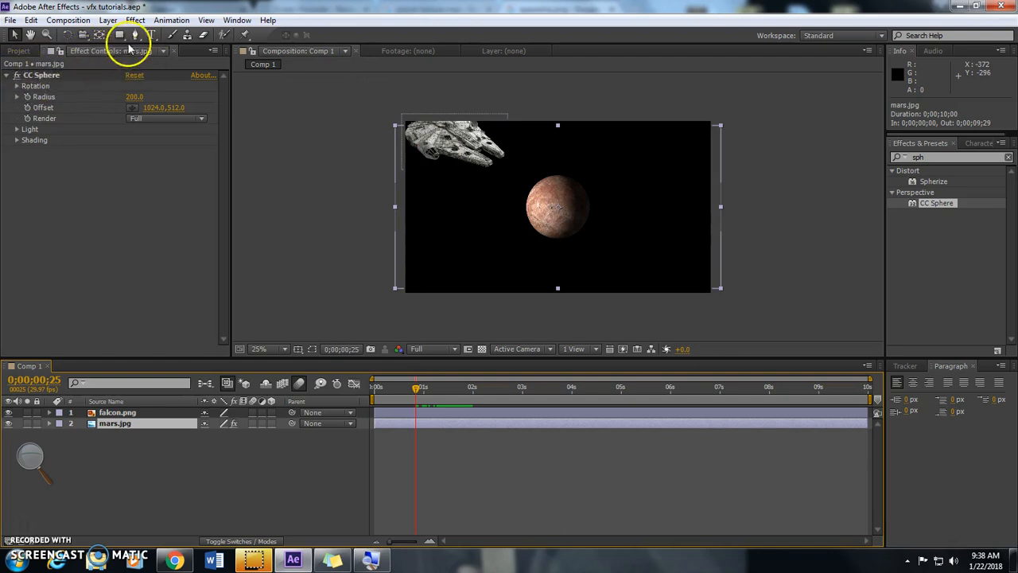
pyautogui.click(239, 21)
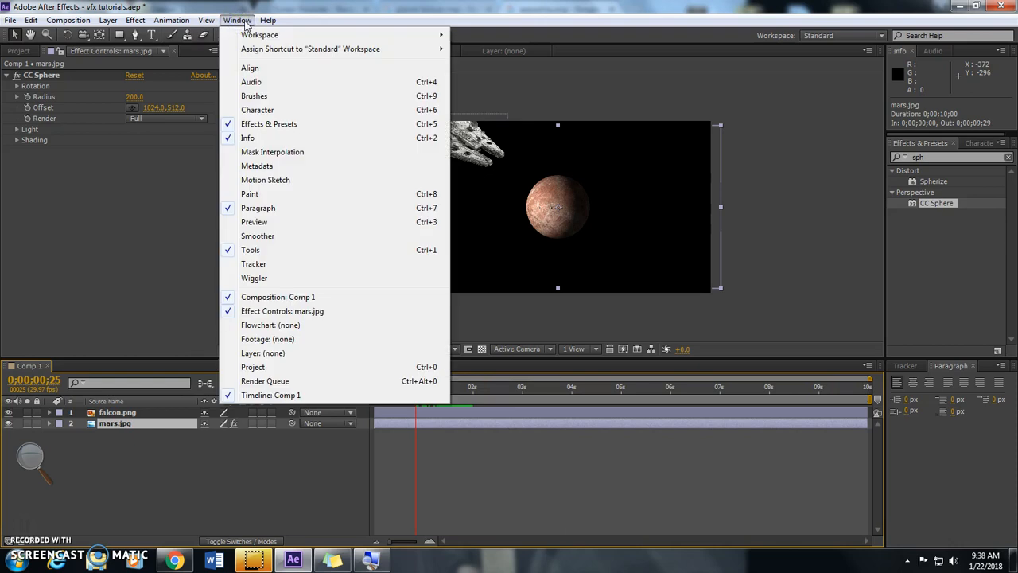
pyautogui.click(241, 22)
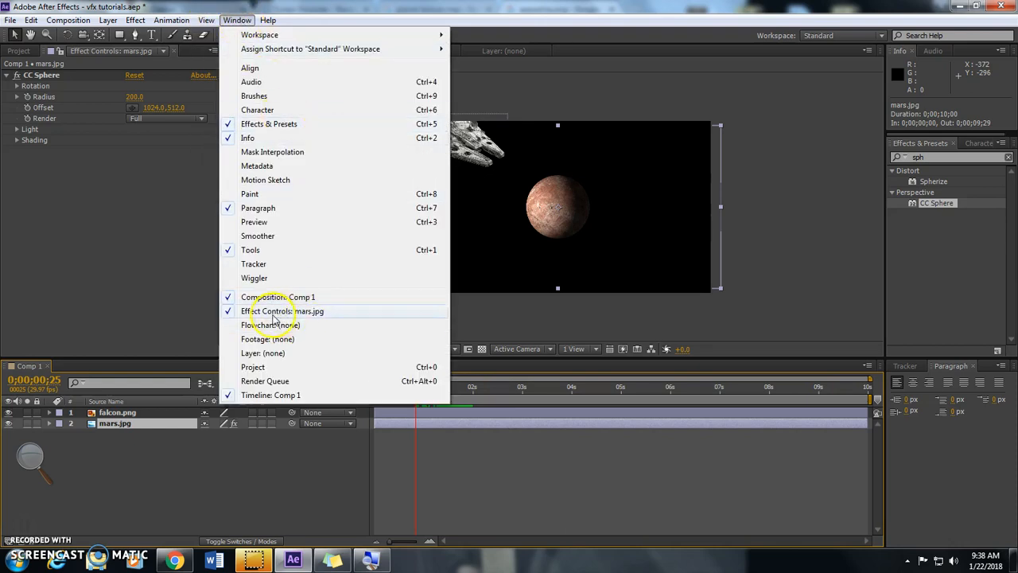
pyautogui.click(162, 296)
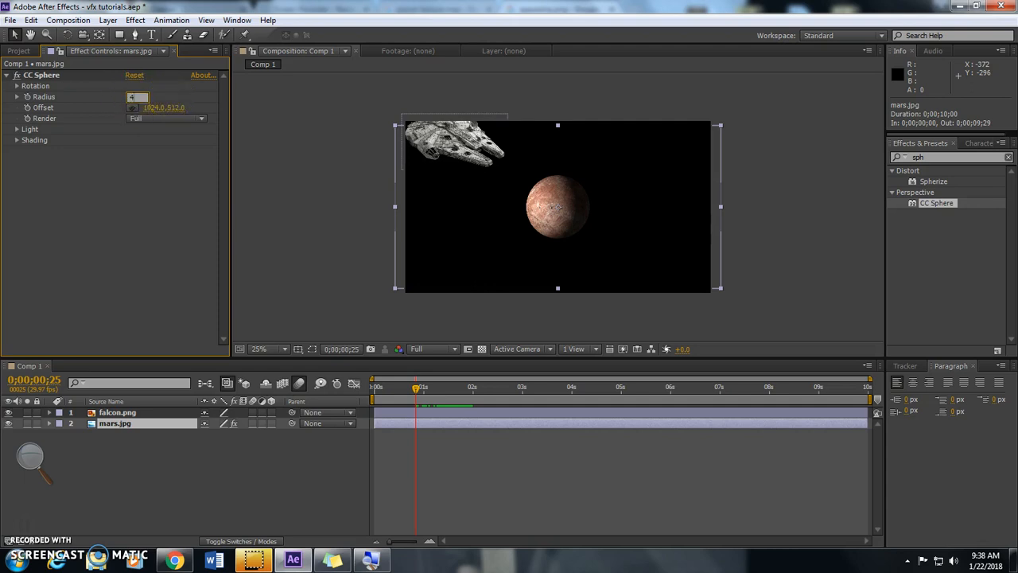
pyautogui.write('00')
pyautogui.press('Return')
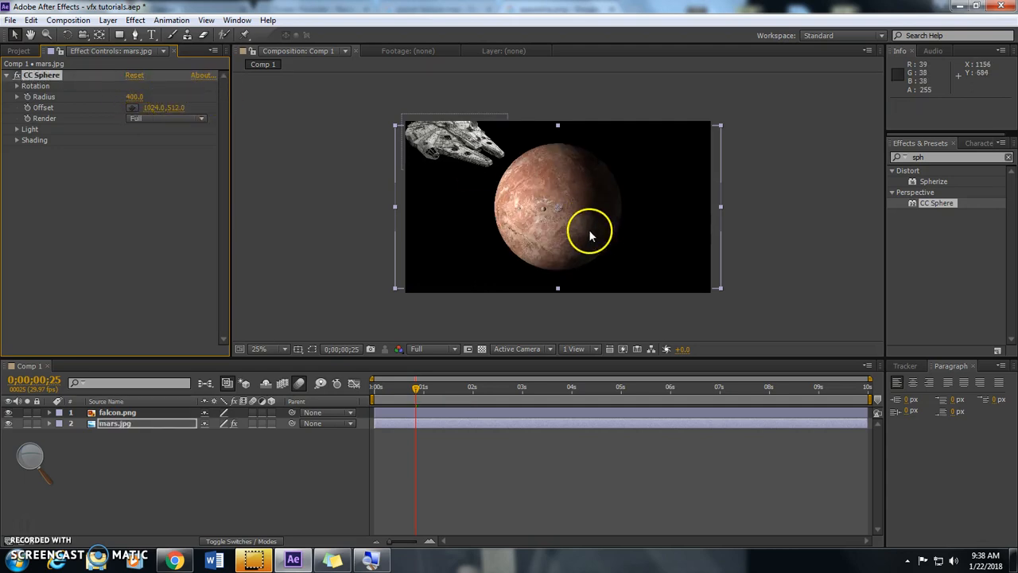
pyautogui.moveTo(567, 244)
pyautogui.mouseDown()
pyautogui.moveTo(524, 243)
pyautogui.moveTo(575, 237)
pyautogui.moveTo(563, 242)
pyautogui.mouseUp()
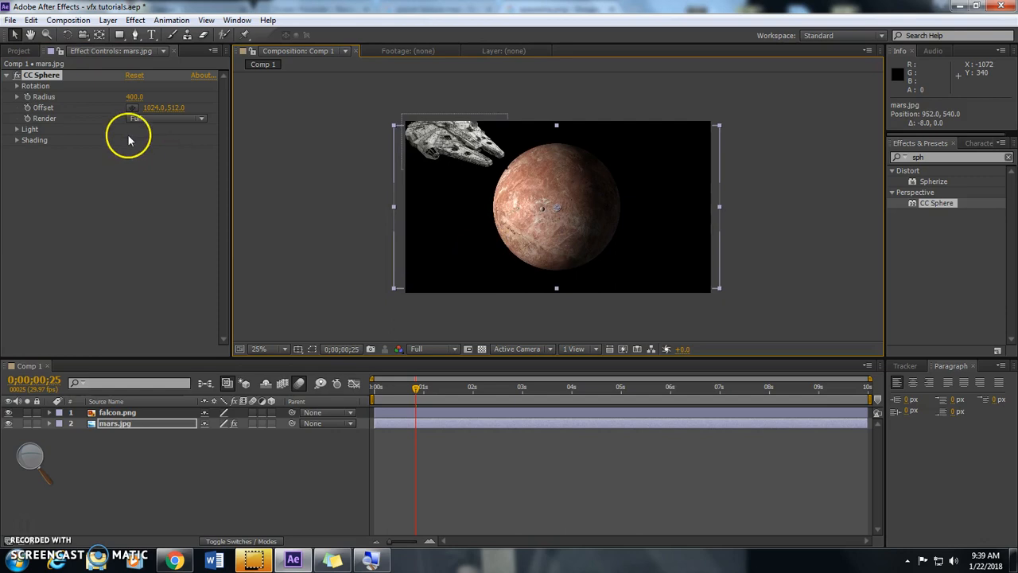
# - Keyframe the CC Sphere's Rotation X at 12° on frame 0, turn it further at the comp's end, and scrub back to the start
pyautogui.click(18, 97)
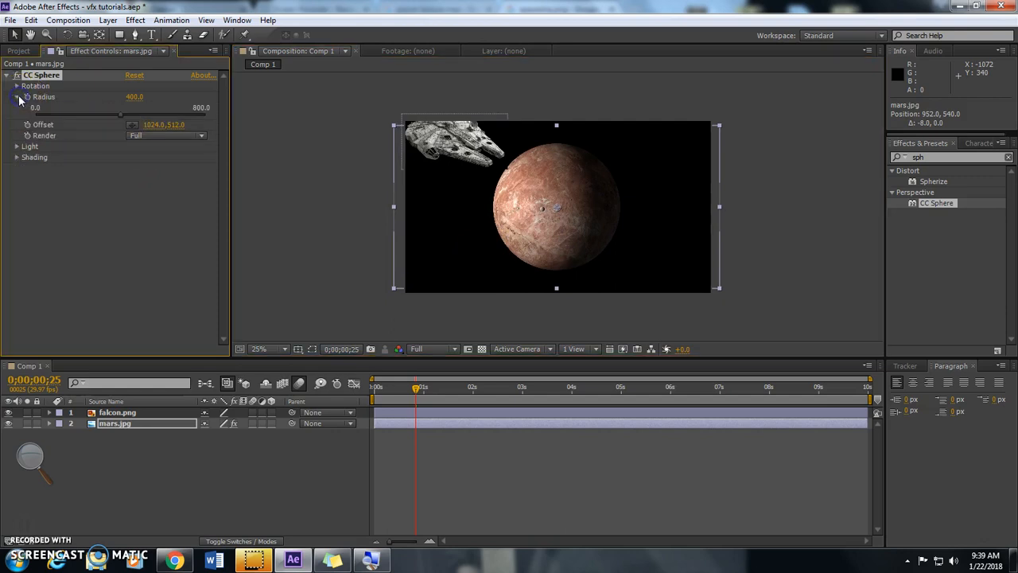
pyautogui.click(17, 97)
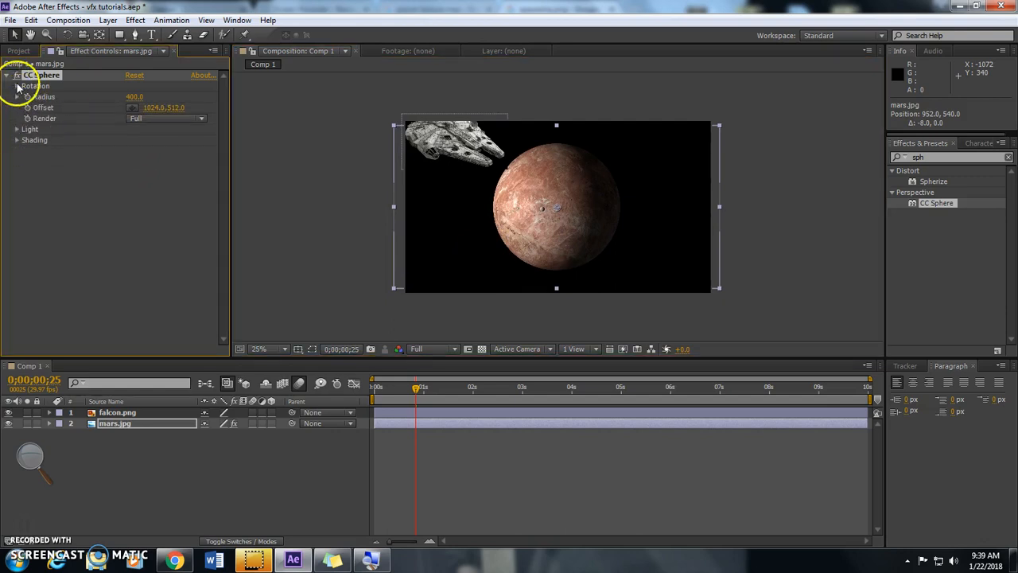
pyautogui.click(17, 86)
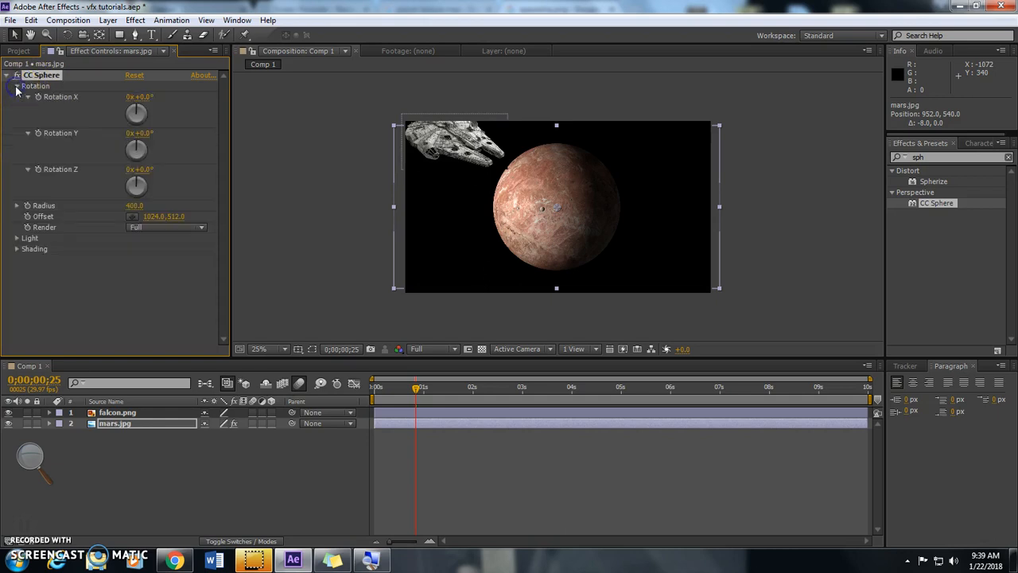
pyautogui.moveTo(414, 398); pyautogui.dragTo(375, 388)
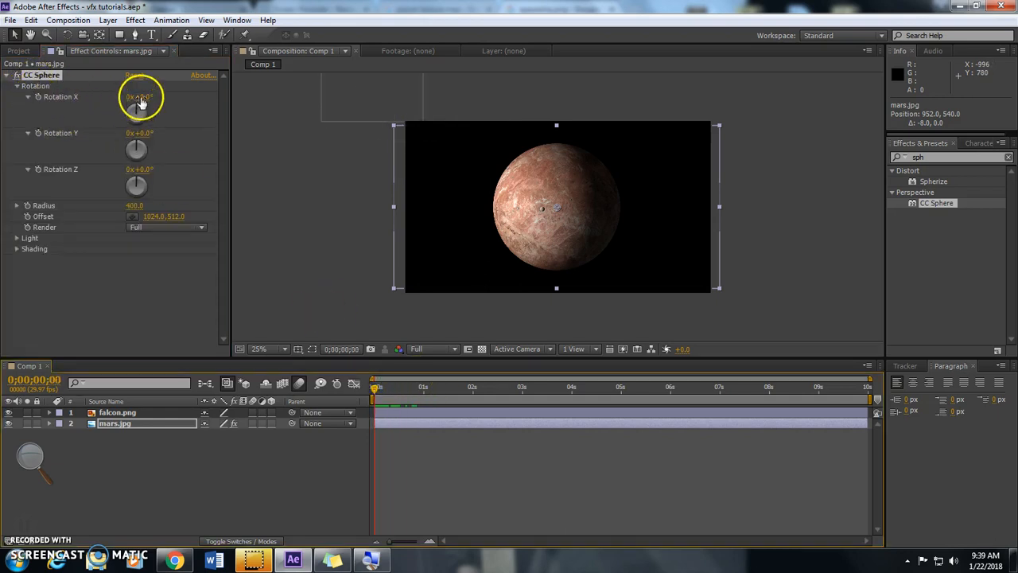
pyautogui.moveTo(159, 96)
pyautogui.mouseDown()
pyautogui.moveTo(220, 98)
pyautogui.moveTo(160, 104)
pyautogui.mouseUp()
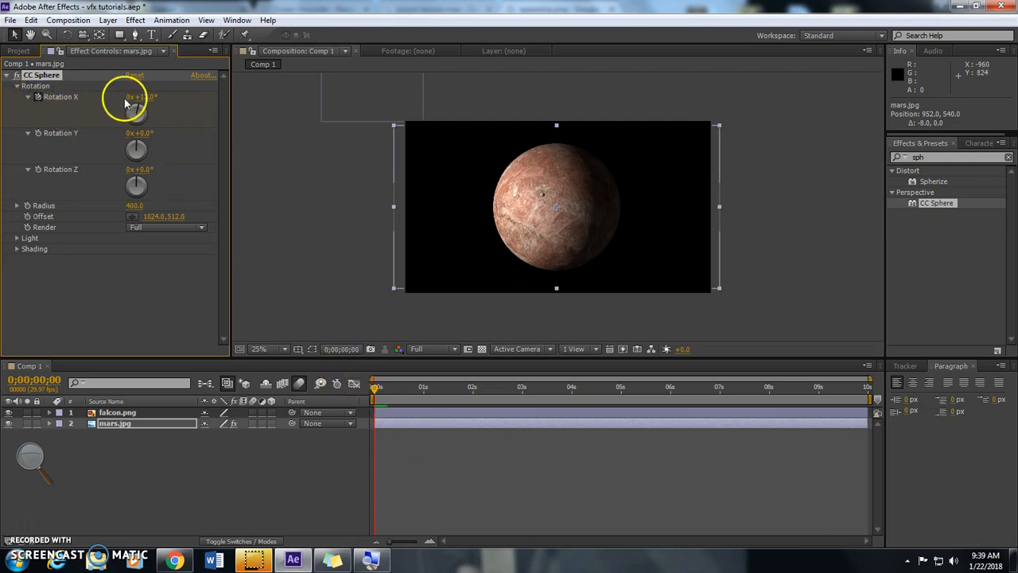
pyautogui.click(870, 389)
pyautogui.moveTo(141, 108); pyautogui.dragTo(184, 98)
pyautogui.moveTo(416, 388); pyautogui.dragTo(350, 373)
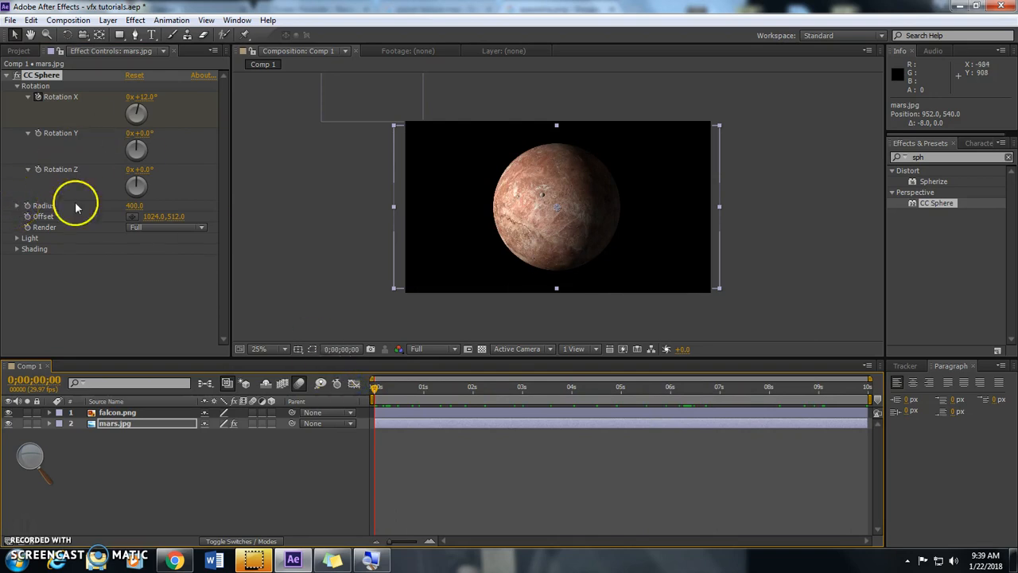
# - Enlarge the CC Sphere's Radius to 547 and set its Light Intensity to 117
pyautogui.moveTo(134, 205); pyautogui.dragTo(231, 208)
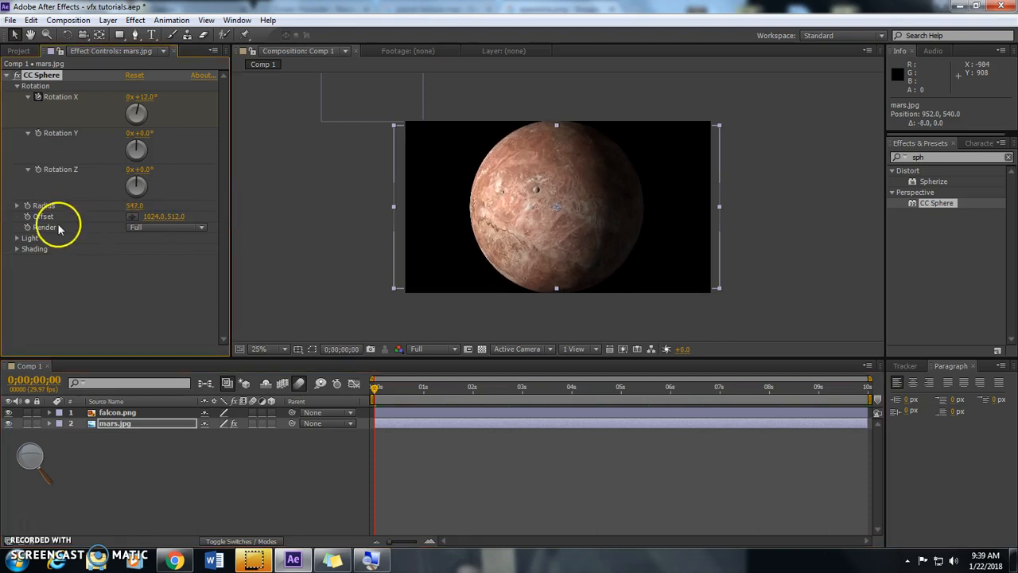
pyautogui.click(16, 238)
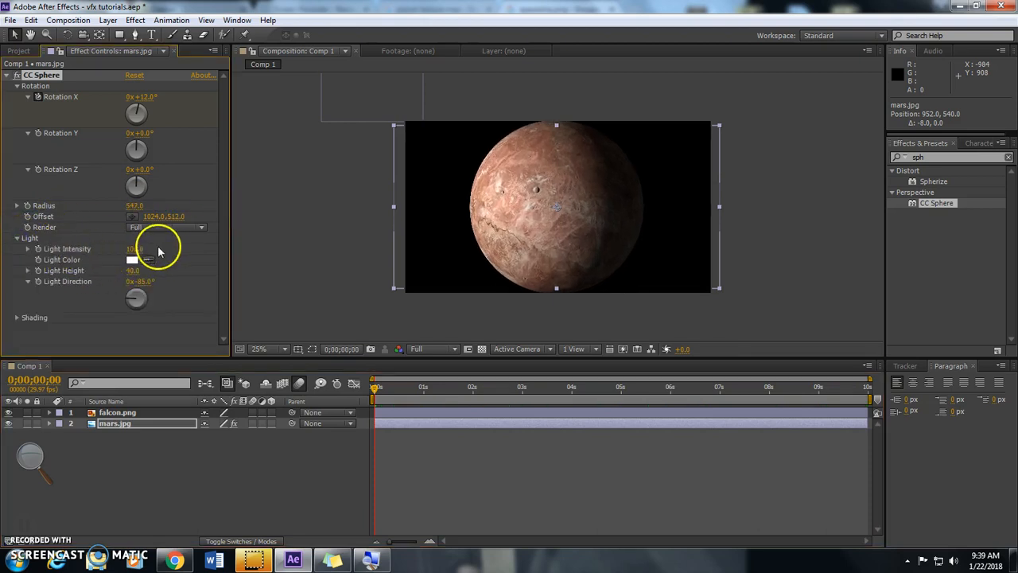
pyautogui.moveTo(135, 249); pyautogui.dragTo(298, 253)
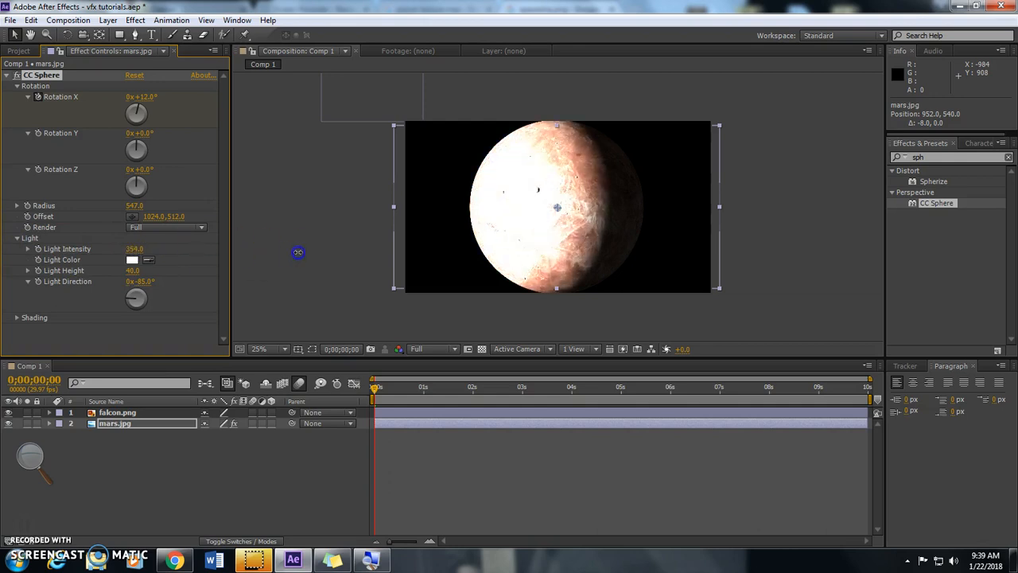
pyautogui.moveTo(236, 253); pyautogui.dragTo(146, 256)
# - Change the CC Sphere's Light Color to a bright red, about E20C0C
pyautogui.click(132, 260)
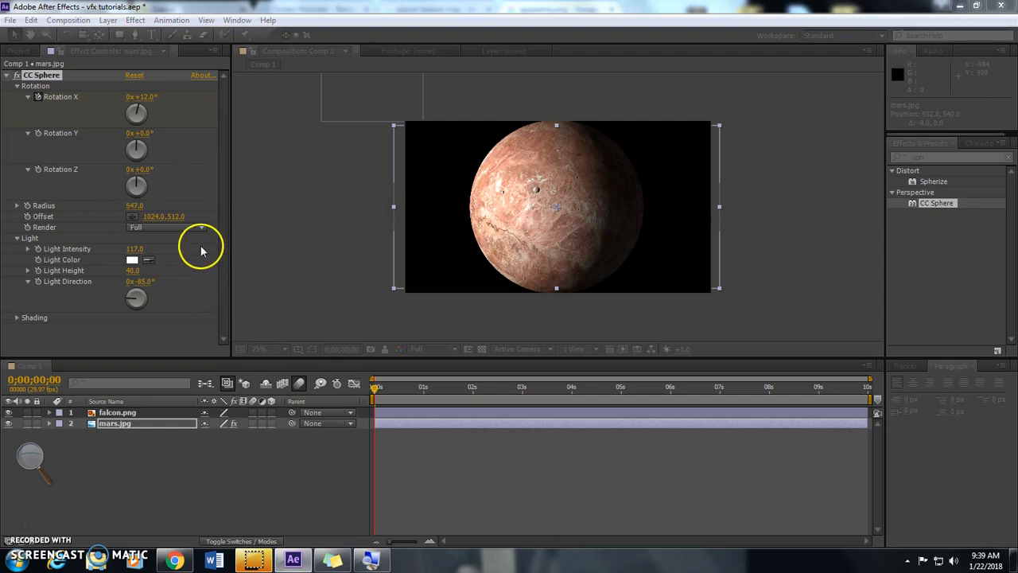
pyautogui.click(512, 218)
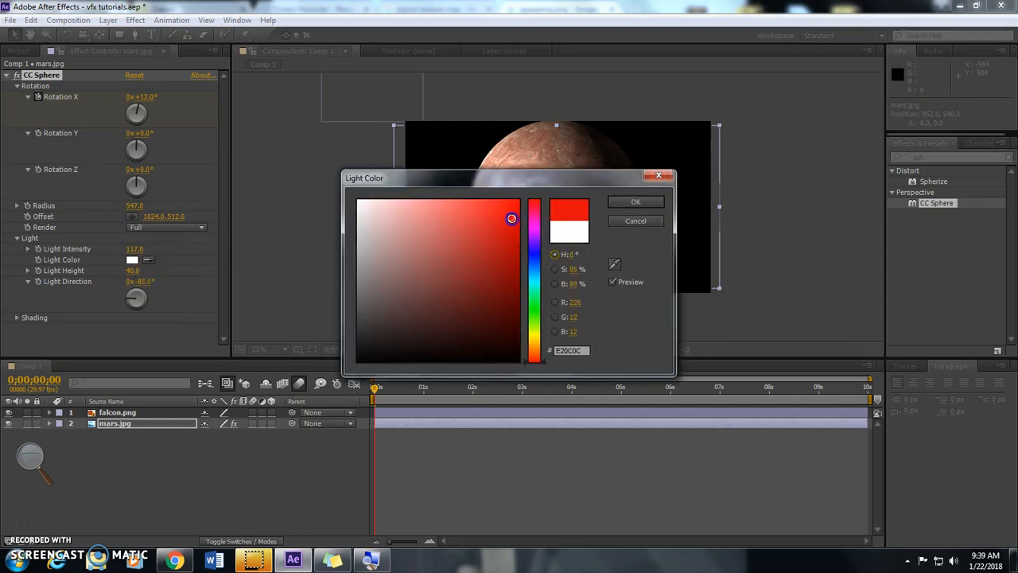
pyautogui.click(636, 202)
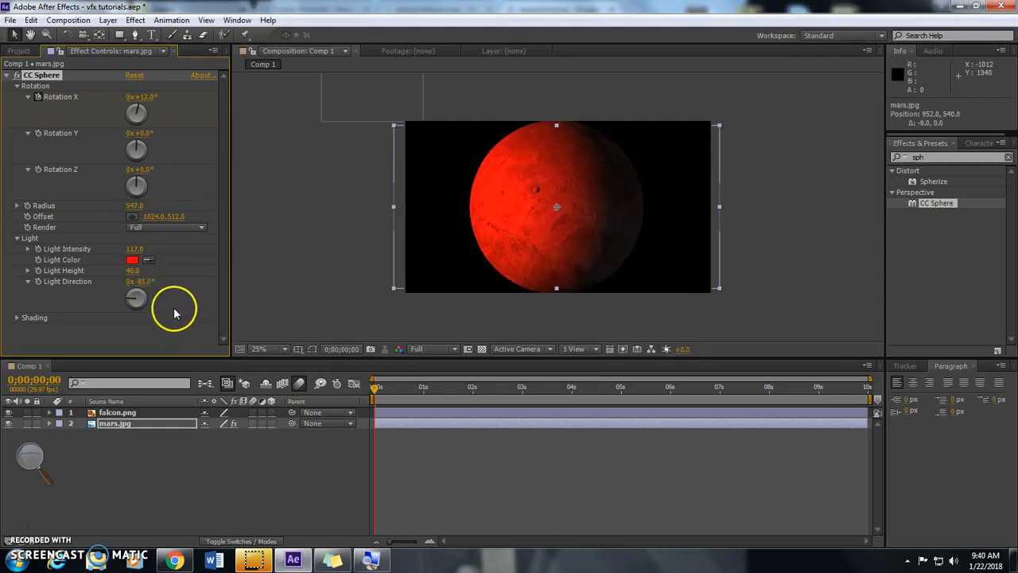
# - Raise the Ambient value in the CC Sphere's Shading settings to 53
pyautogui.click(16, 318)
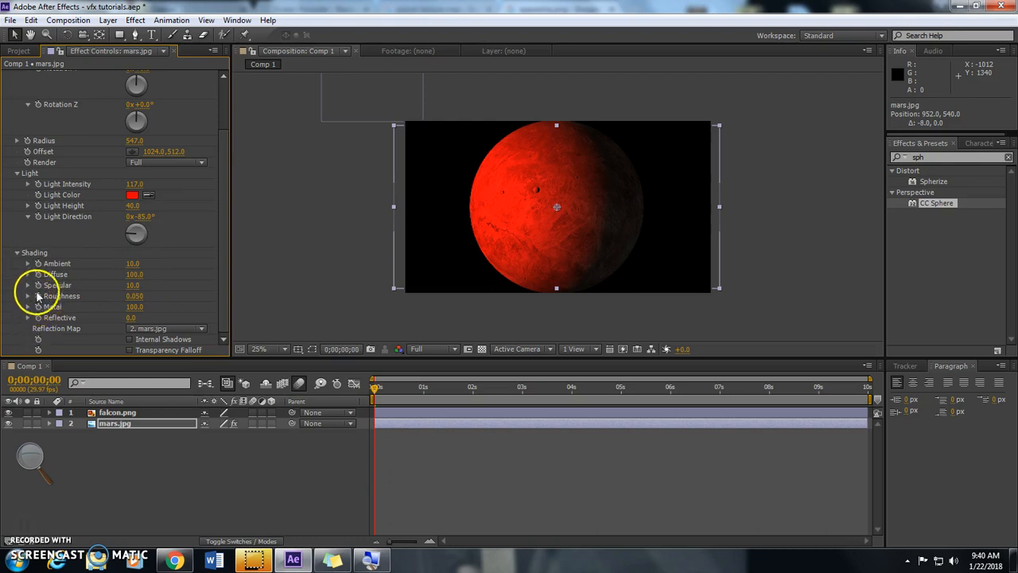
pyautogui.moveTo(129, 266); pyautogui.dragTo(161, 264)
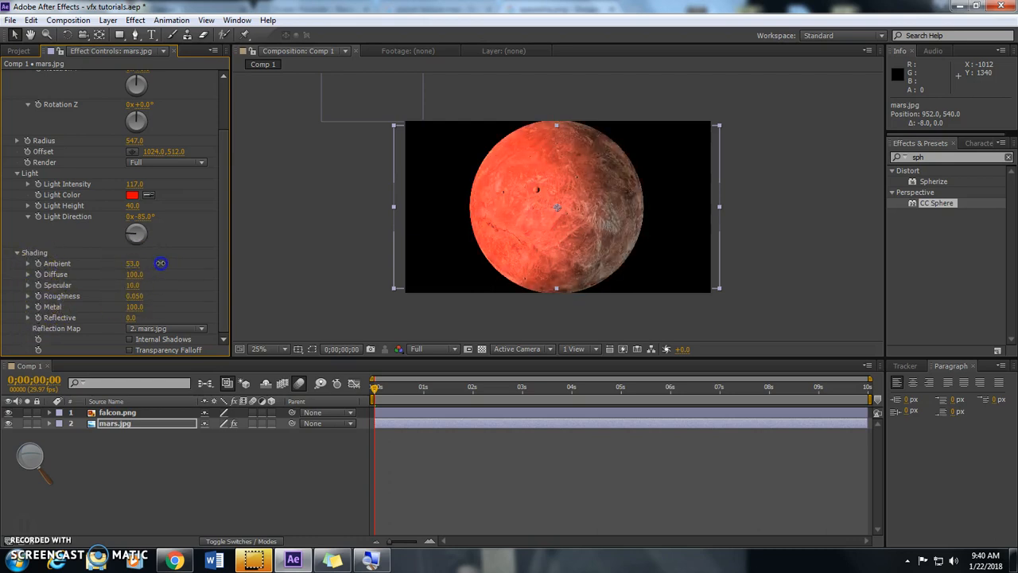
# - Change the CC Sphere's Light Color to a pale pink, about F6D8D8, and set its Light Intensity to 100
pyautogui.click(130, 196)
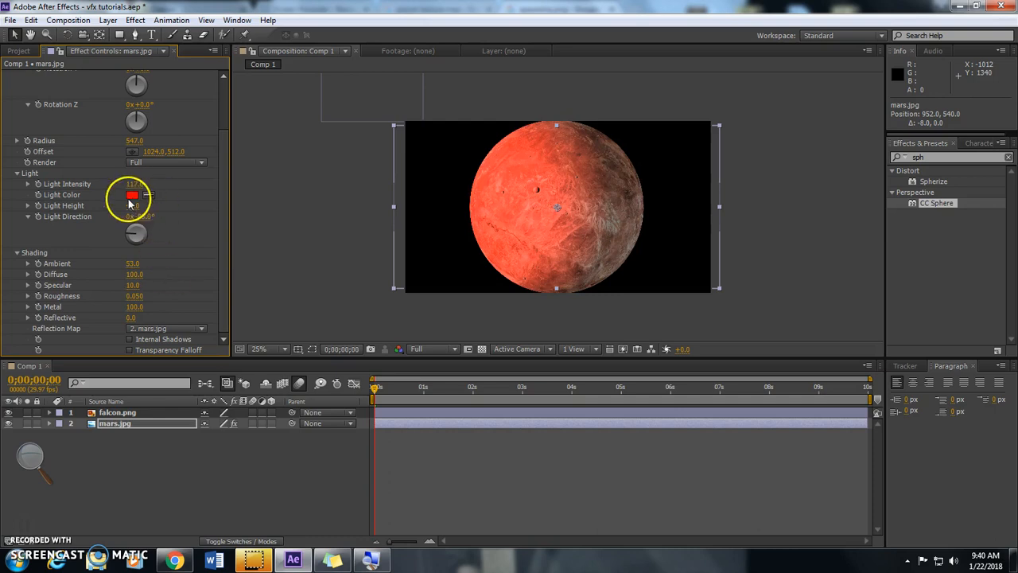
pyautogui.moveTo(399, 206); pyautogui.dragTo(377, 205)
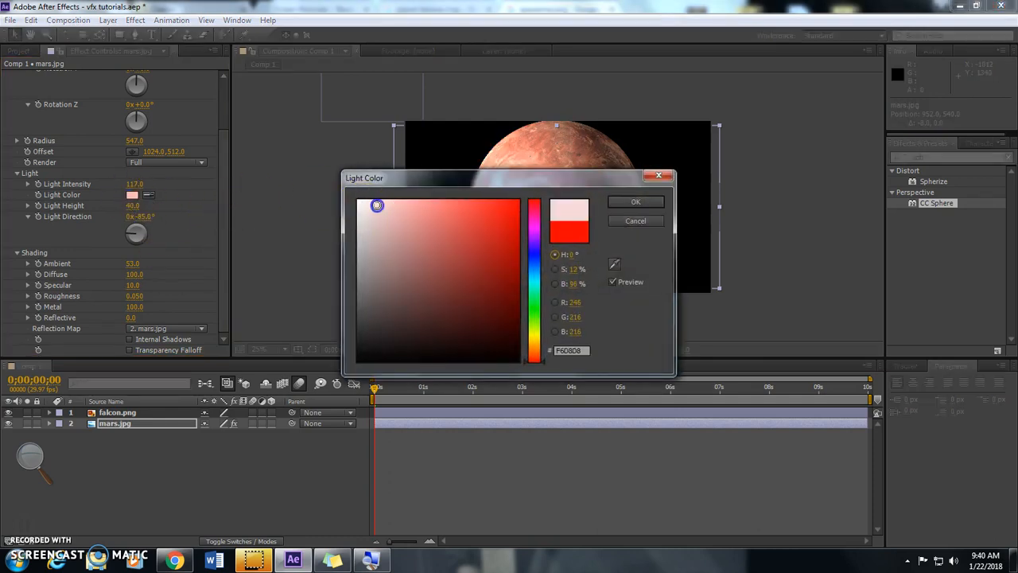
pyautogui.click(626, 204)
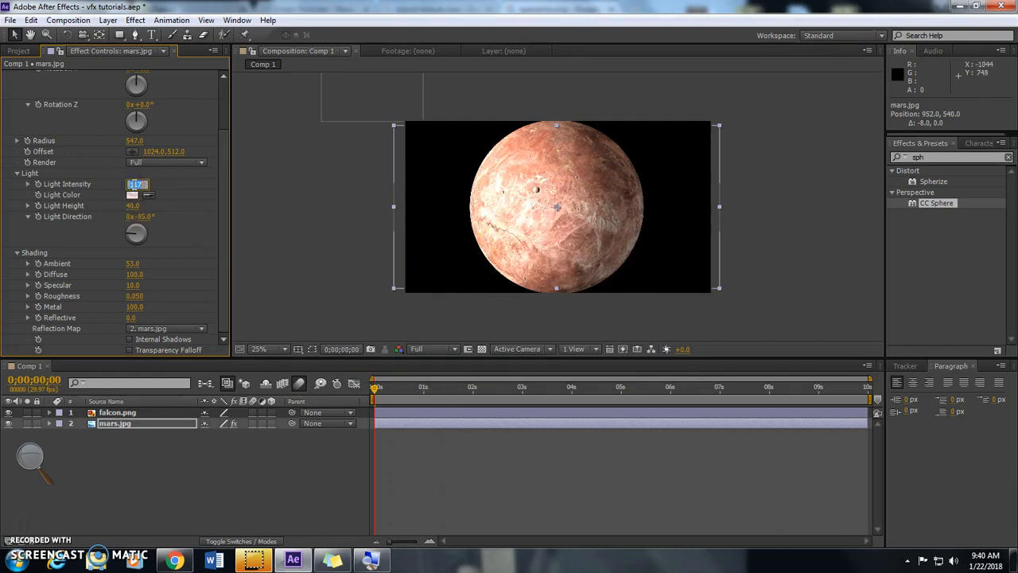
pyautogui.press('Return')
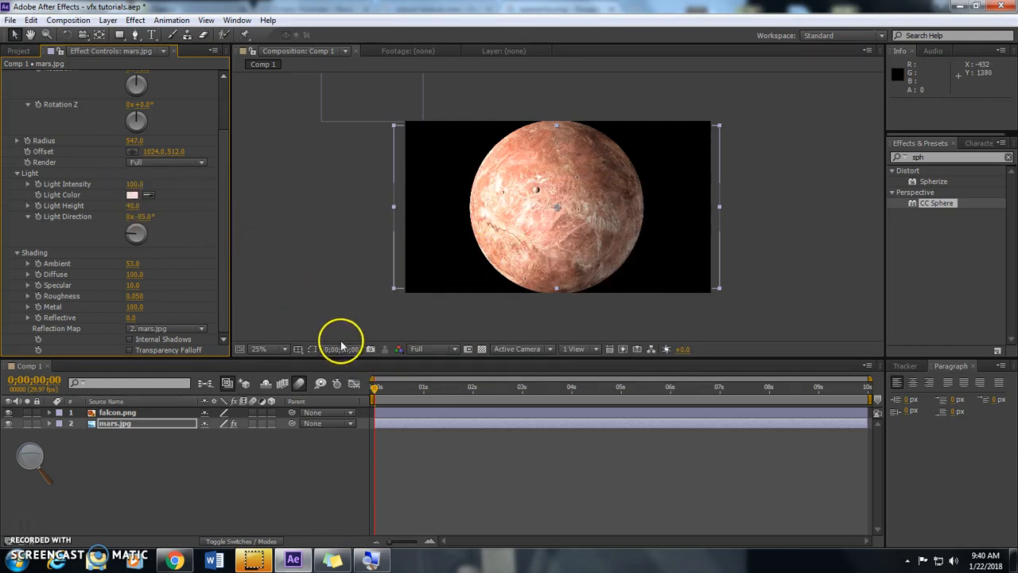
pyautogui.scroll(3, 48, 208)
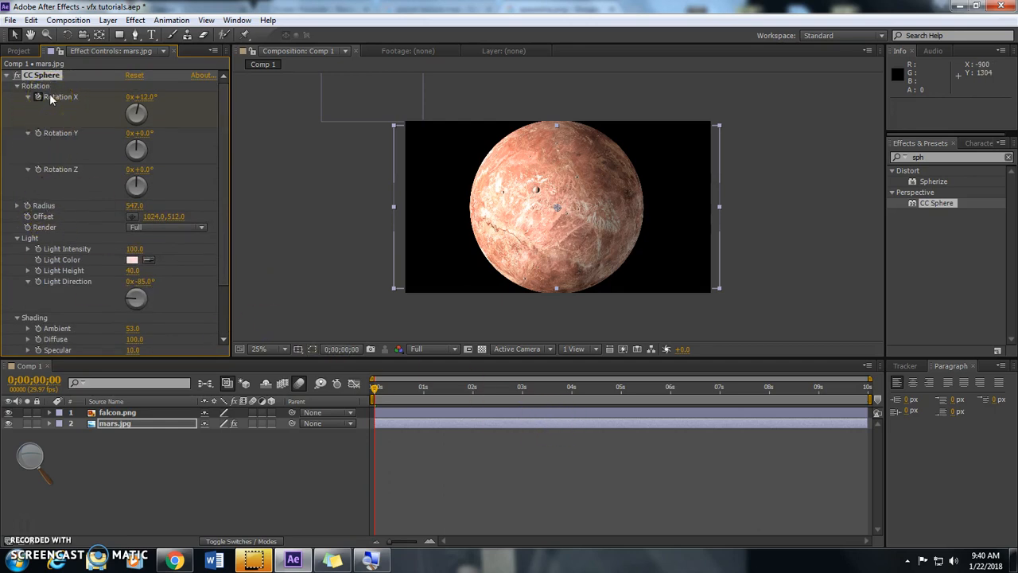
# - Reveal the mars.jpg layer's keyframed properties and all its modified properties in the timeline, and collapse them again
pyautogui.click(390, 422)
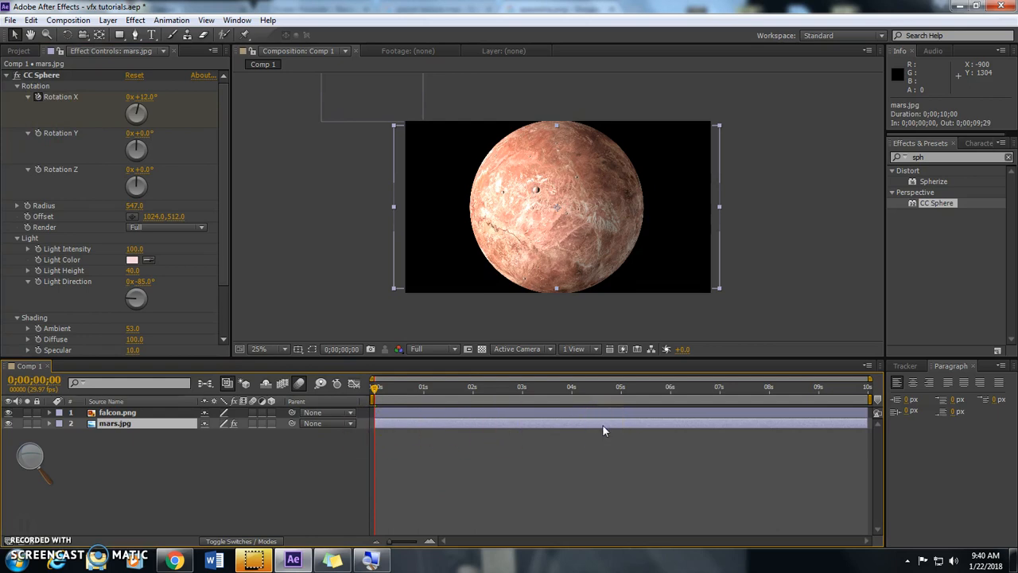
pyautogui.click(478, 424)
pyautogui.press('u')
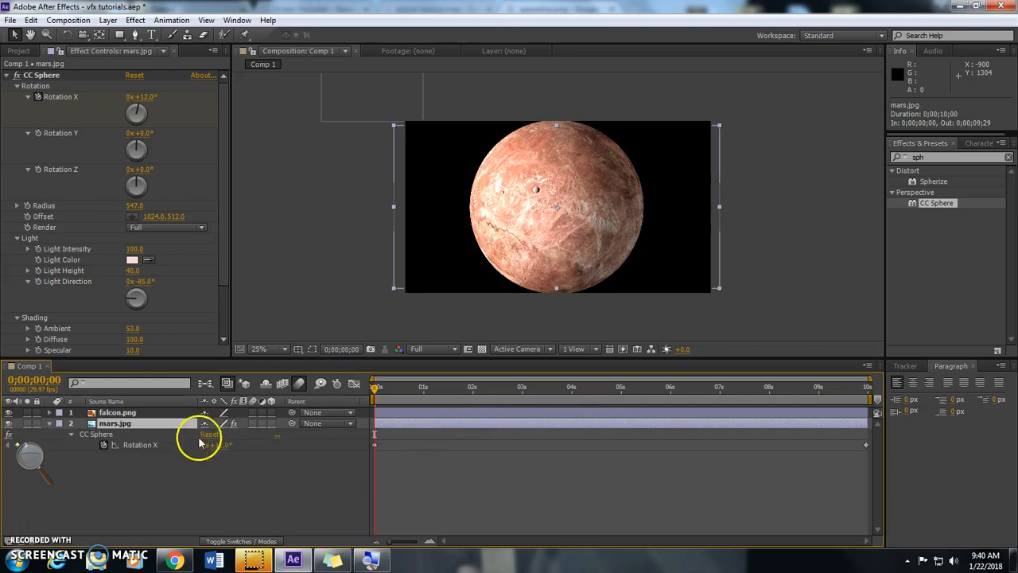
pyautogui.press('u')
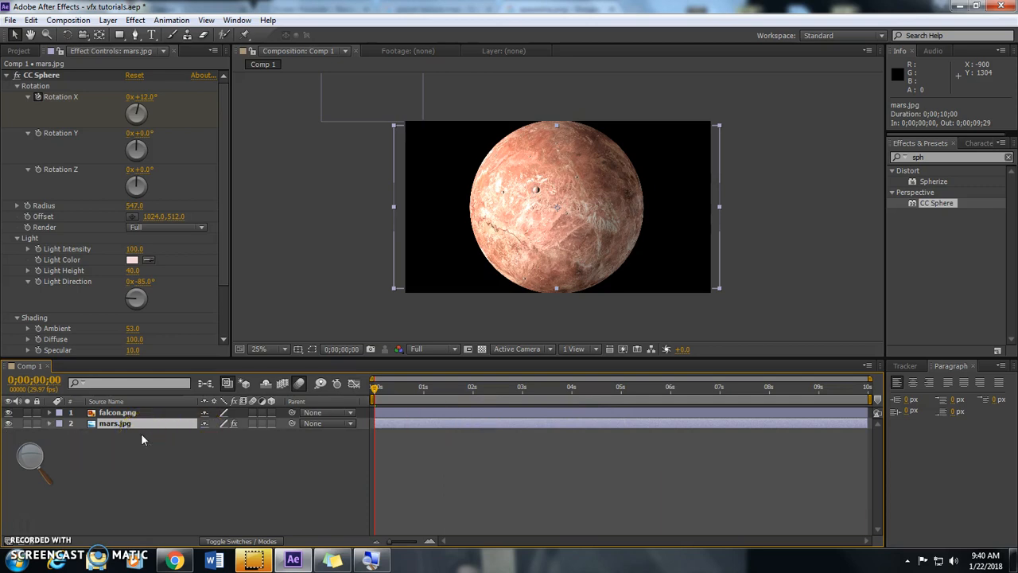
pyautogui.press('u')
pyautogui.press('u')
pyautogui.click(126, 423)
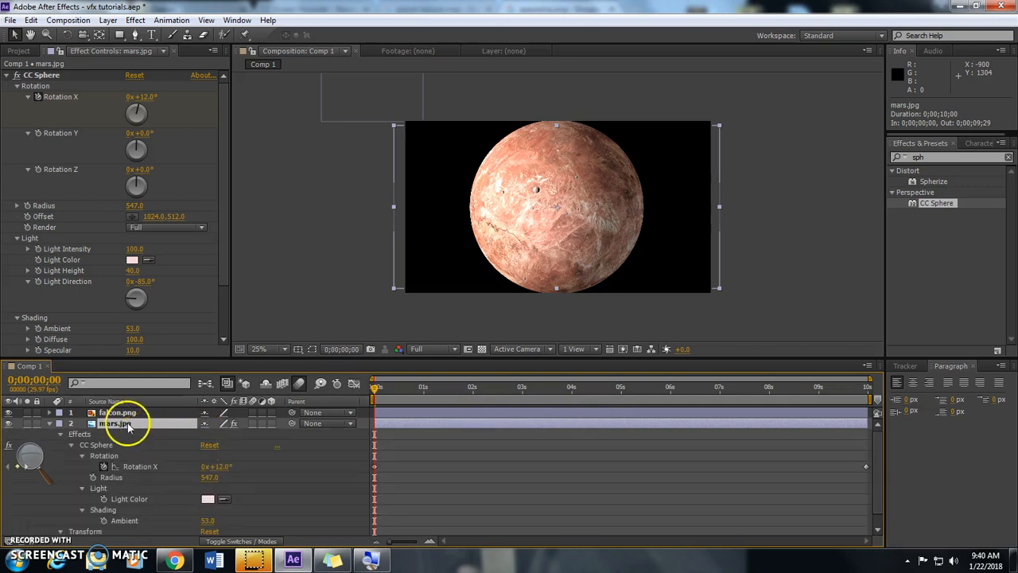
pyautogui.press('u')
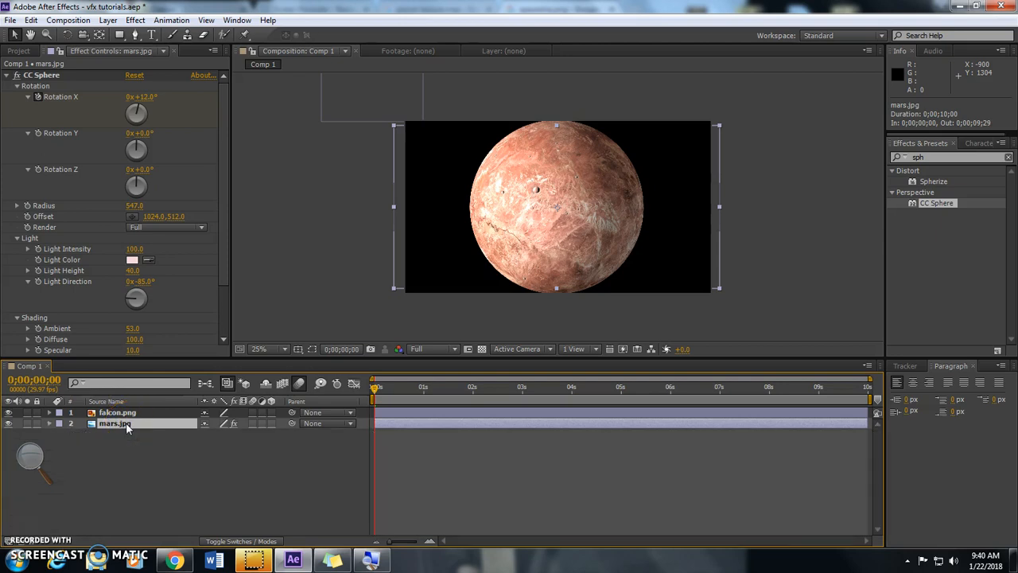
# - Reveal only the keyframed properties of the falcon.png and mars.jpg layers in the timeline
pyautogui.click(169, 472)
pyautogui.press('u')
pyautogui.press('u')
pyautogui.click(118, 411)
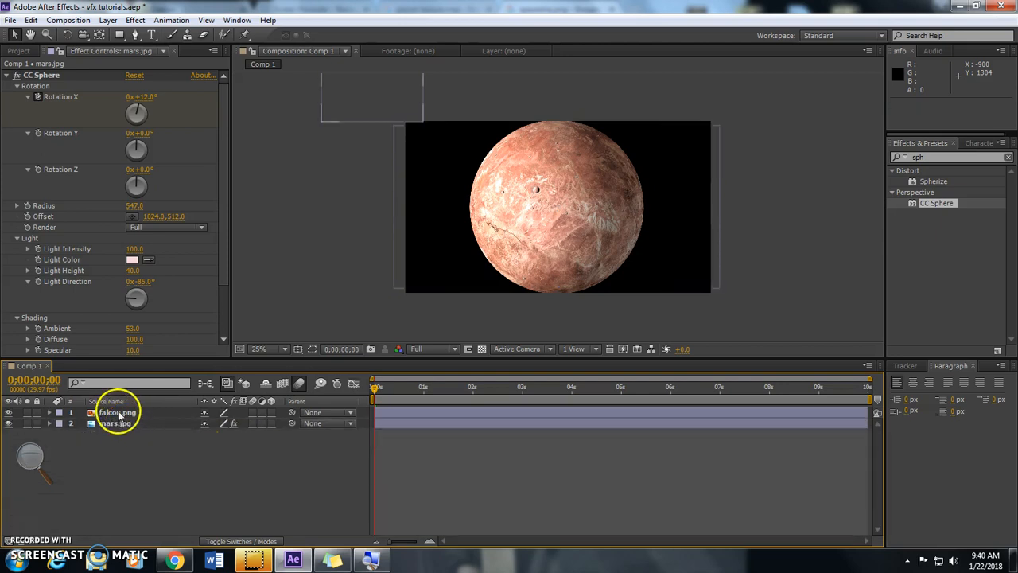
pyautogui.click(523, 436)
pyautogui.click(118, 443)
pyautogui.press('u')
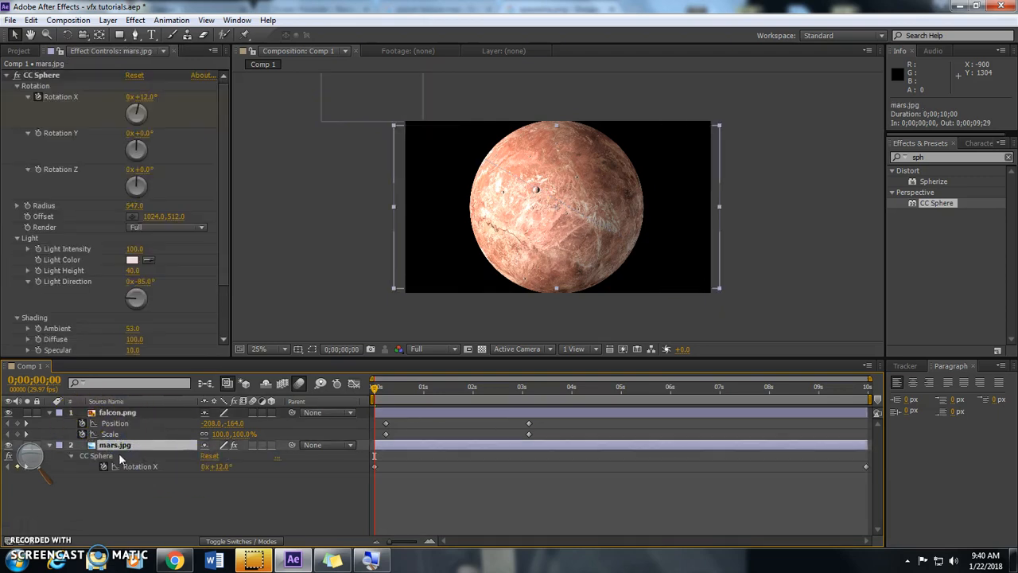
# - Move to 0;00;00;28, apply the Luma Key effect to the falcon.png spaceship and set its Threshold to 5
pyautogui.moveTo(377, 389); pyautogui.dragTo(421, 393)
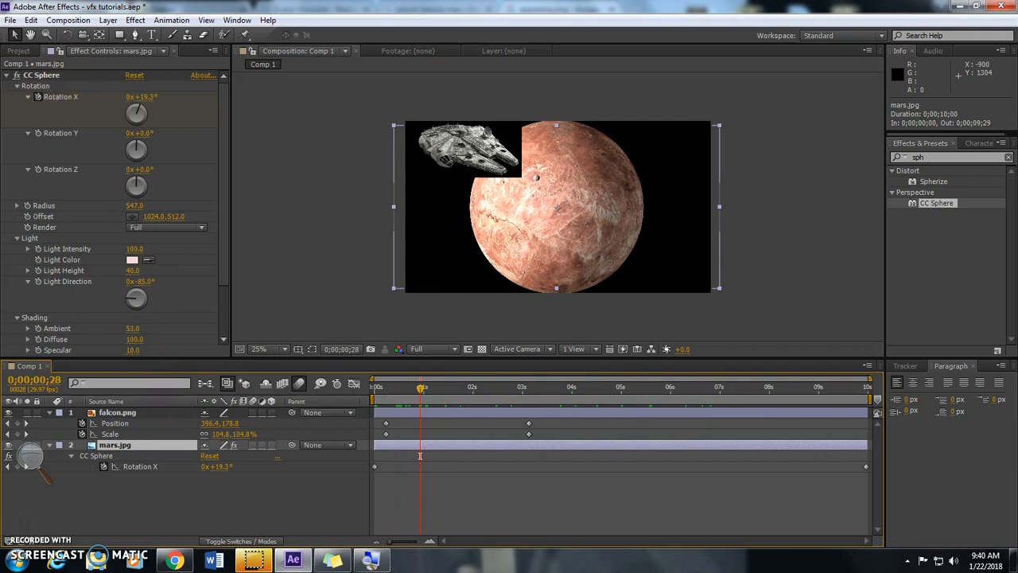
pyautogui.click(5, 75)
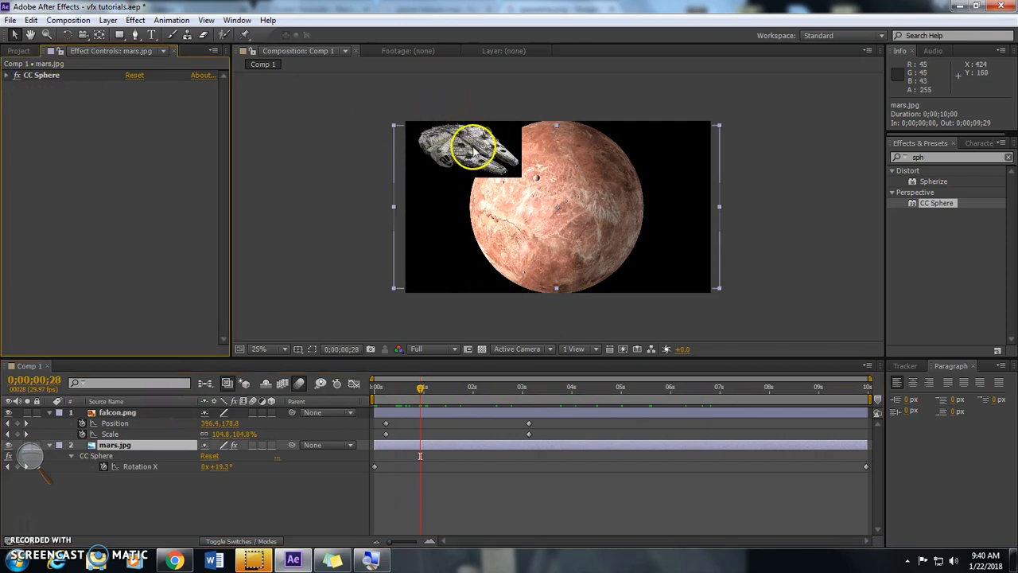
pyautogui.moveTo(996, 157); pyautogui.dragTo(883, 156)
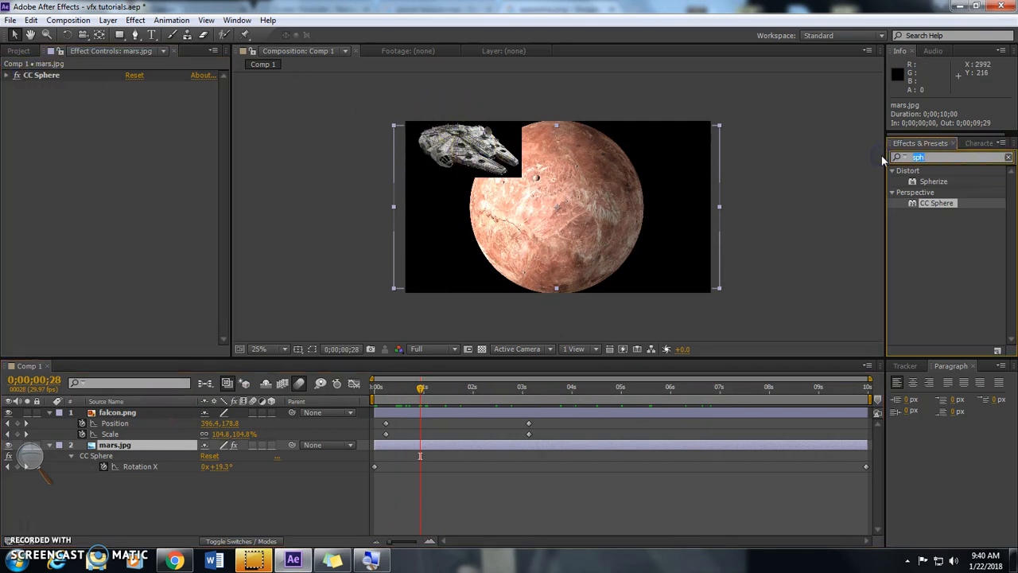
pyautogui.write('luma')
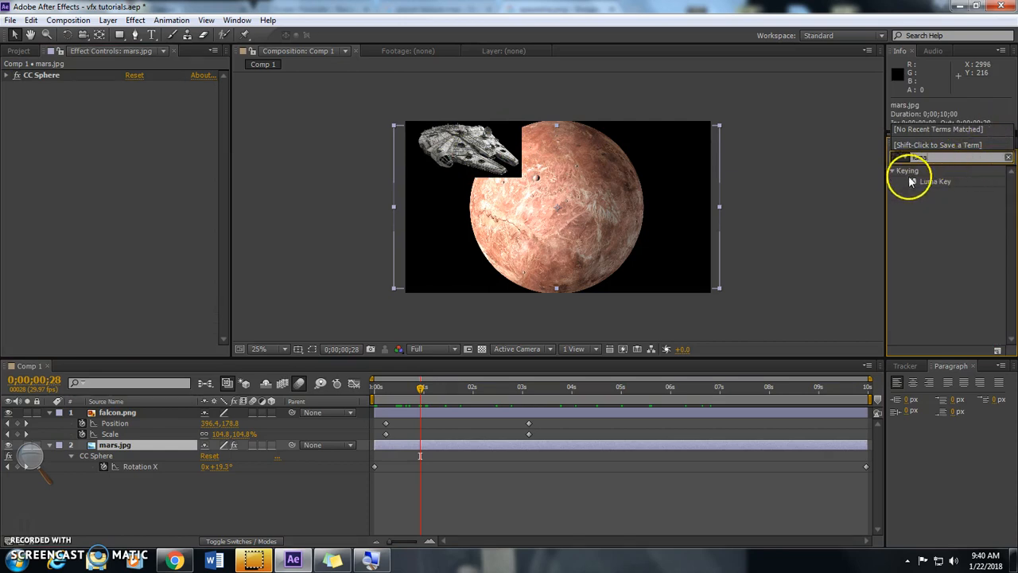
pyautogui.moveTo(909, 184); pyautogui.dragTo(460, 155)
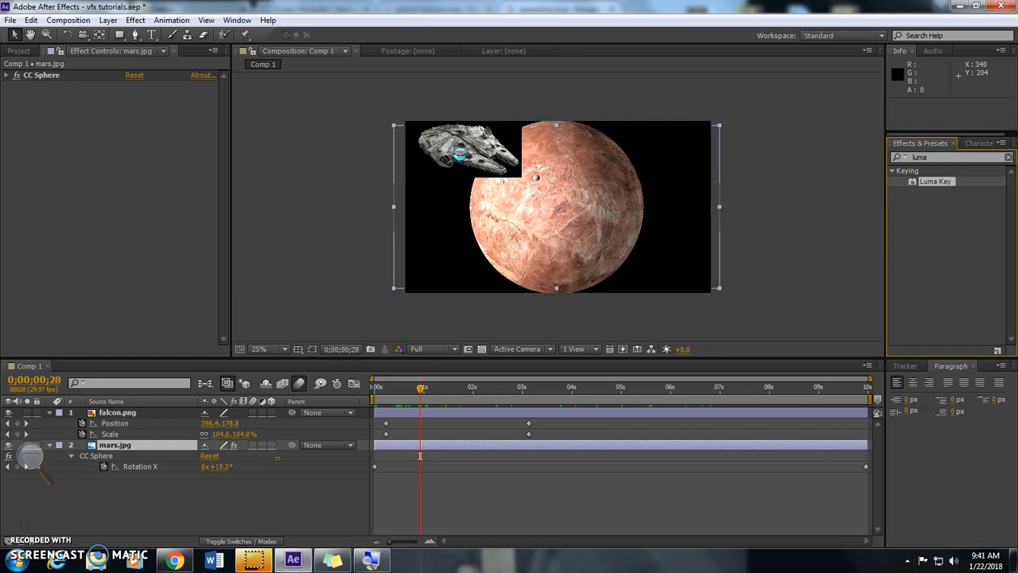
pyautogui.moveTo(143, 97); pyautogui.dragTo(133, 94)
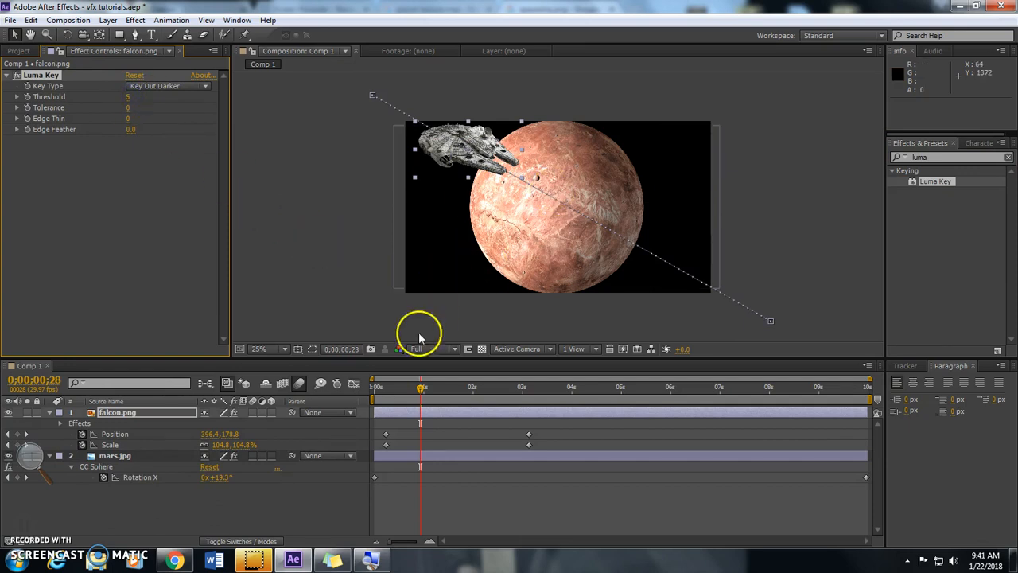
# - Scrub to 0;00;01;23 to preview the keyed spaceship over the planet, and collapse both layers' properties
pyautogui.moveTo(420, 389); pyautogui.dragTo(462, 387)
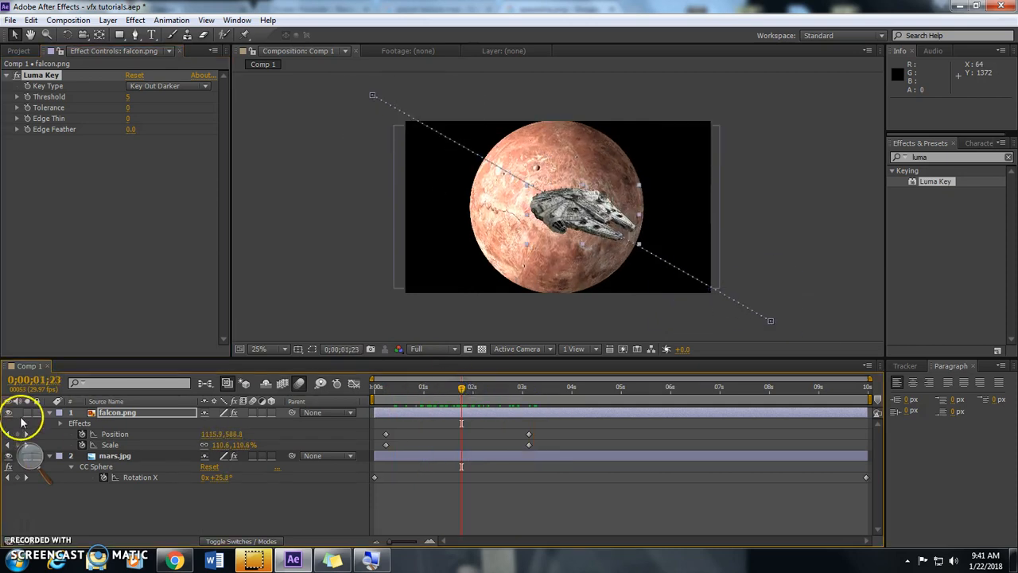
pyautogui.click(49, 412)
pyautogui.click(49, 423)
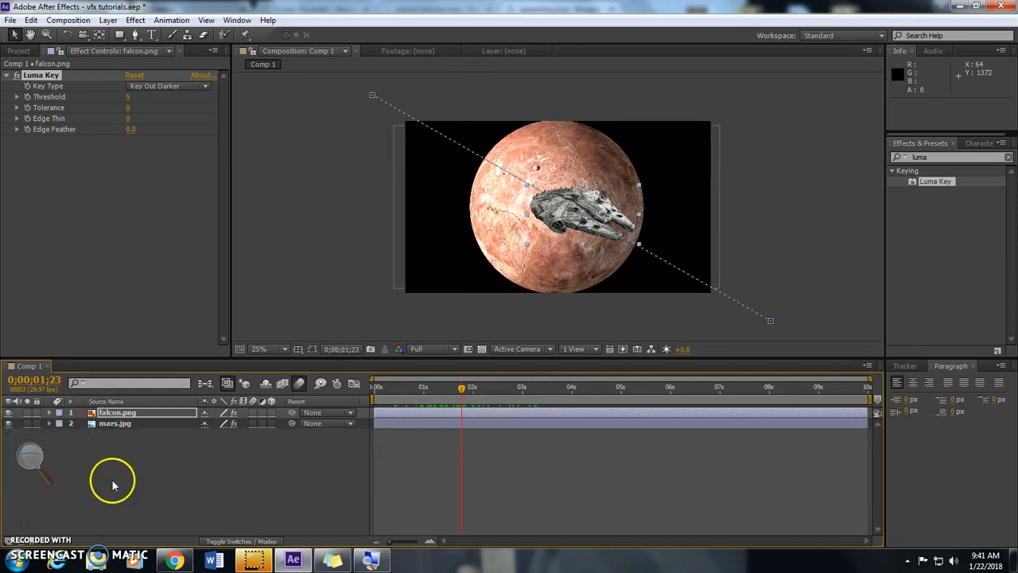
# - Create a new blue solid layer named stars at the comp's size of 1920 by 1080 px
pyautogui.click(108, 20)
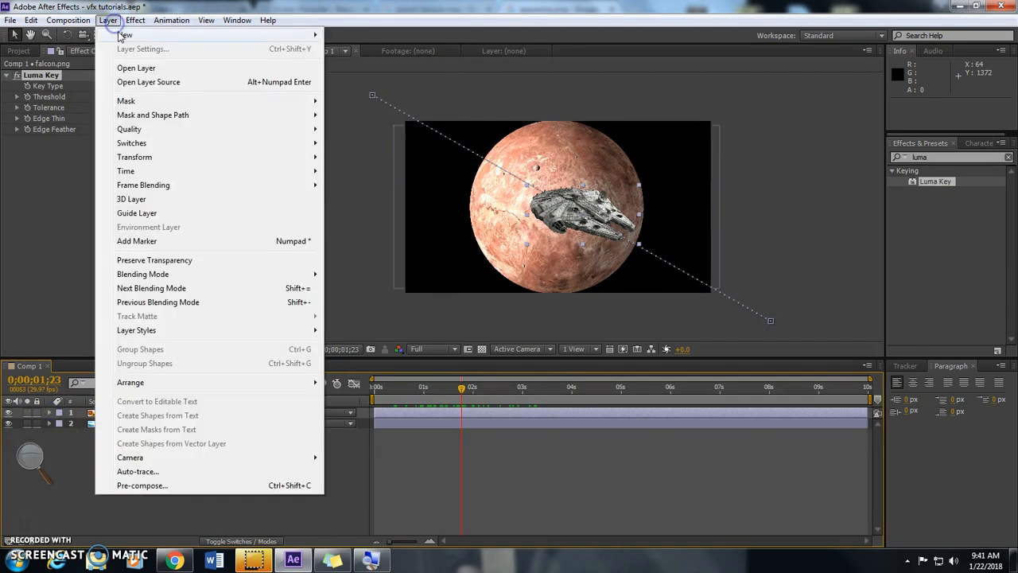
pyautogui.moveTo(288, 36)
pyautogui.click(340, 49)
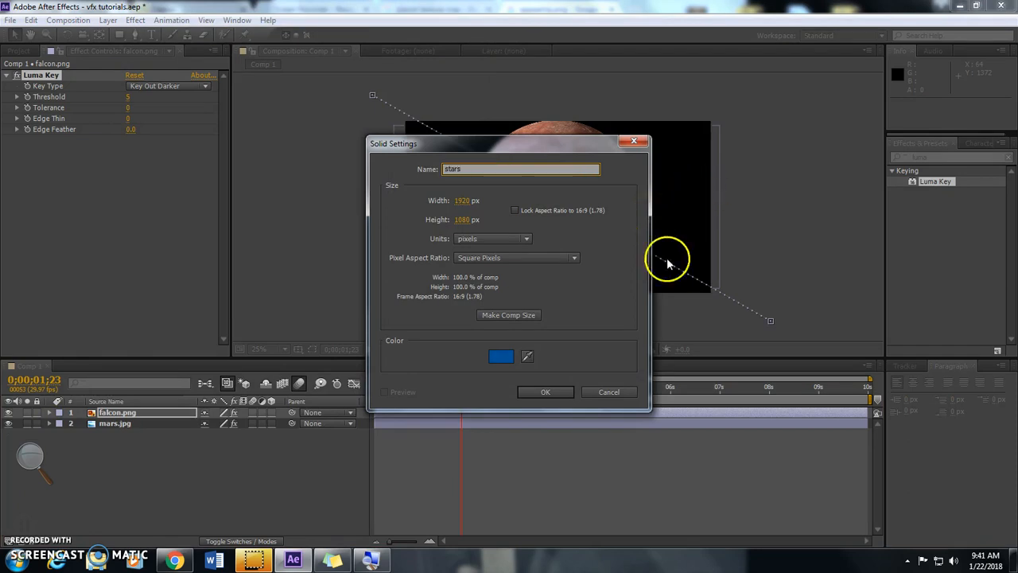
pyautogui.click(500, 318)
pyautogui.click(547, 391)
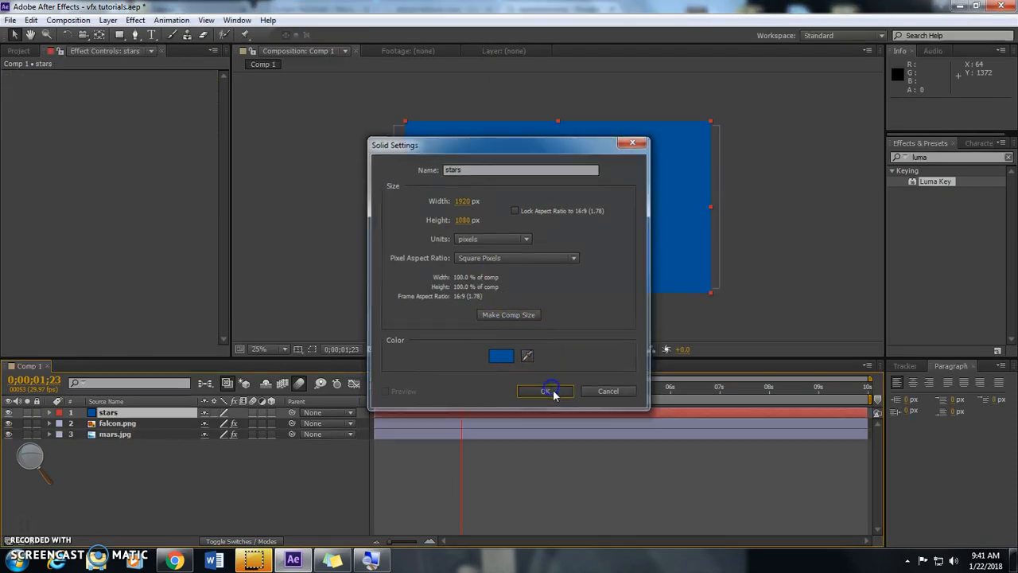
# - Apply the CC Particle World effect to the stars solid and scrub to 0;00;02;07 to preview the particles
pyautogui.click(966, 157)
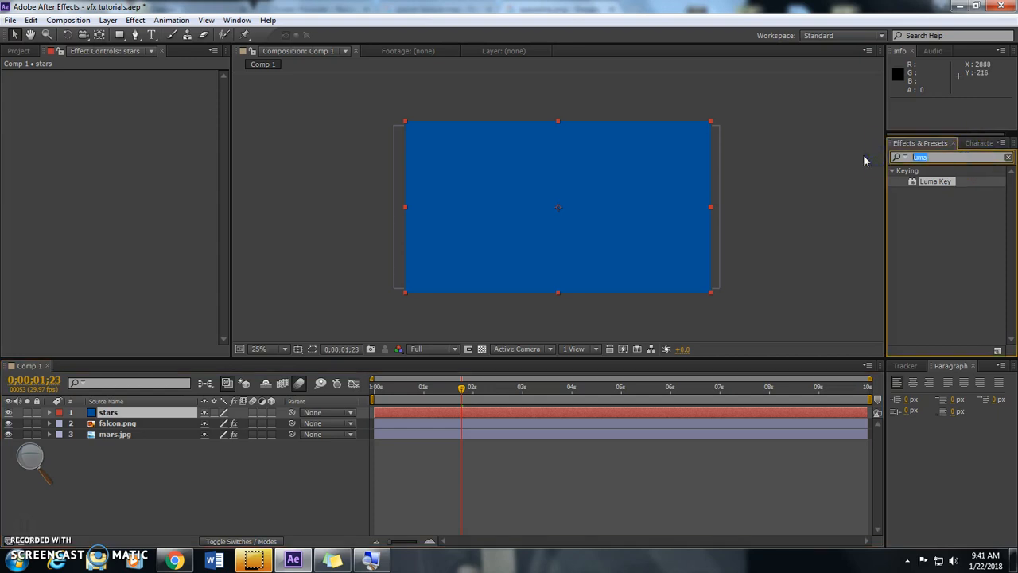
pyautogui.write('particl')
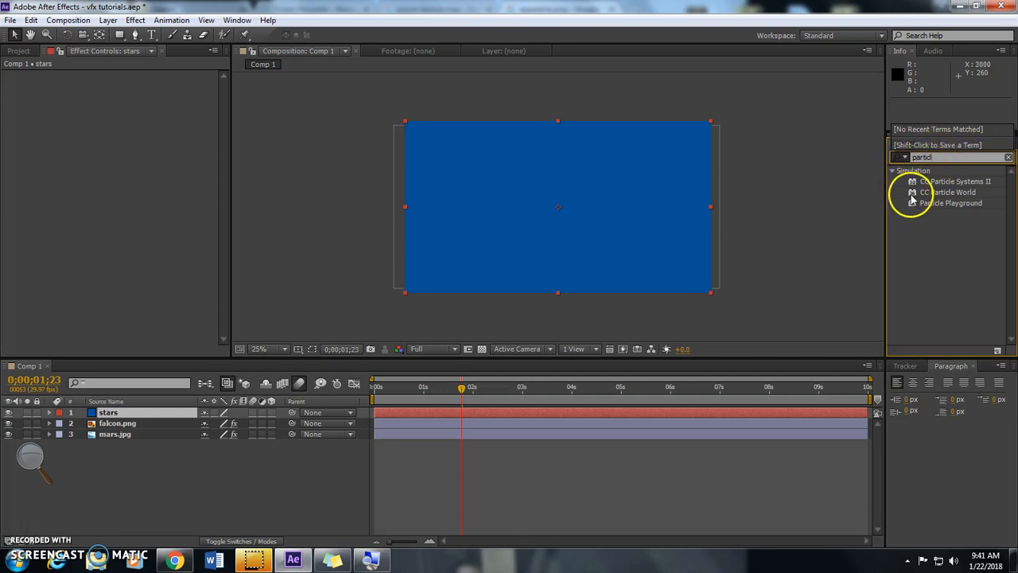
pyautogui.moveTo(913, 198); pyautogui.dragTo(622, 196)
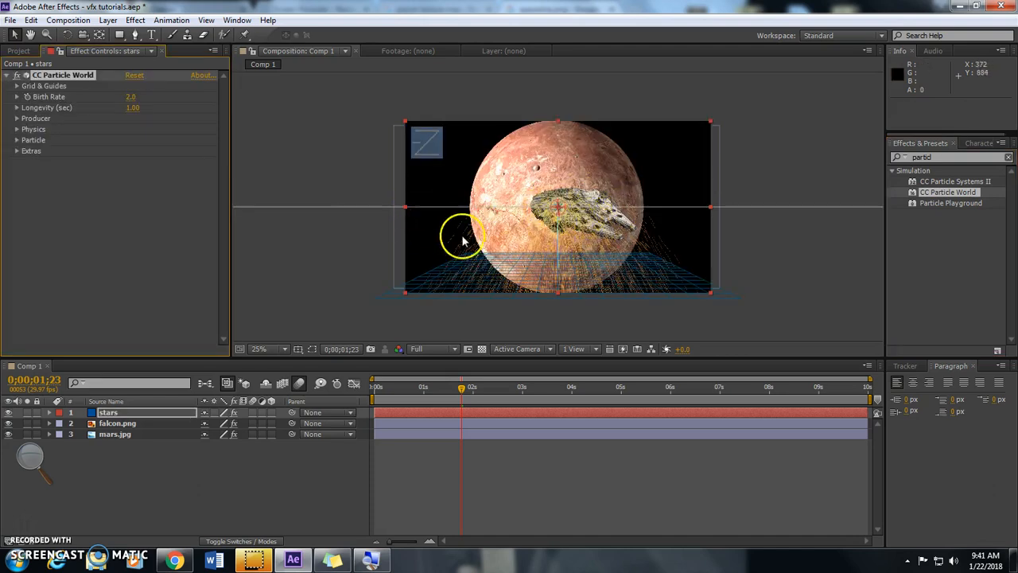
pyautogui.click(398, 389)
pyautogui.moveTo(398, 392); pyautogui.dragTo(484, 389)
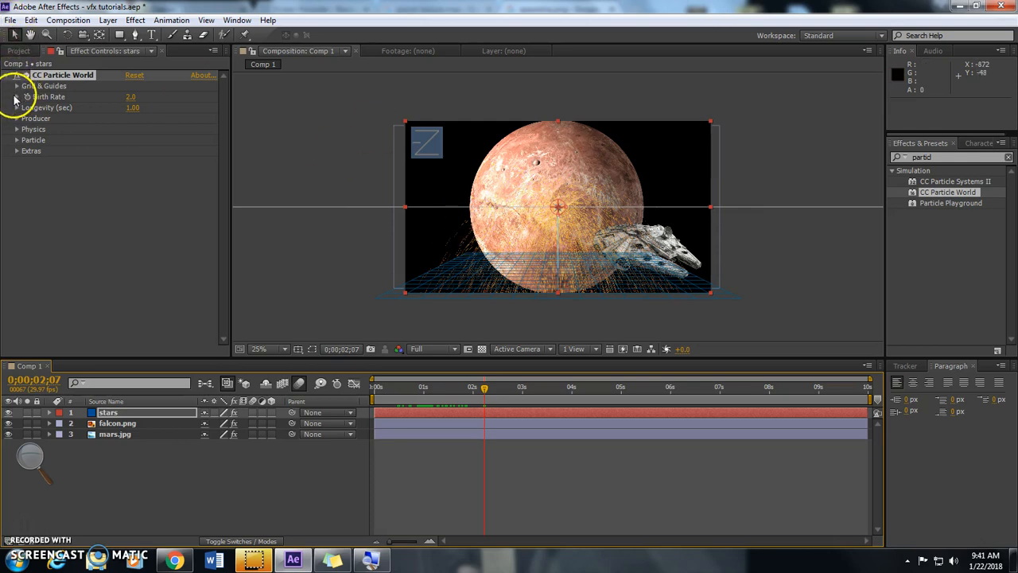
# - Expand the CC Particle World's Longevity and Producer settings, and try Producer Position X, Y and Z at 1
pyautogui.click(17, 108)
pyautogui.click(17, 135)
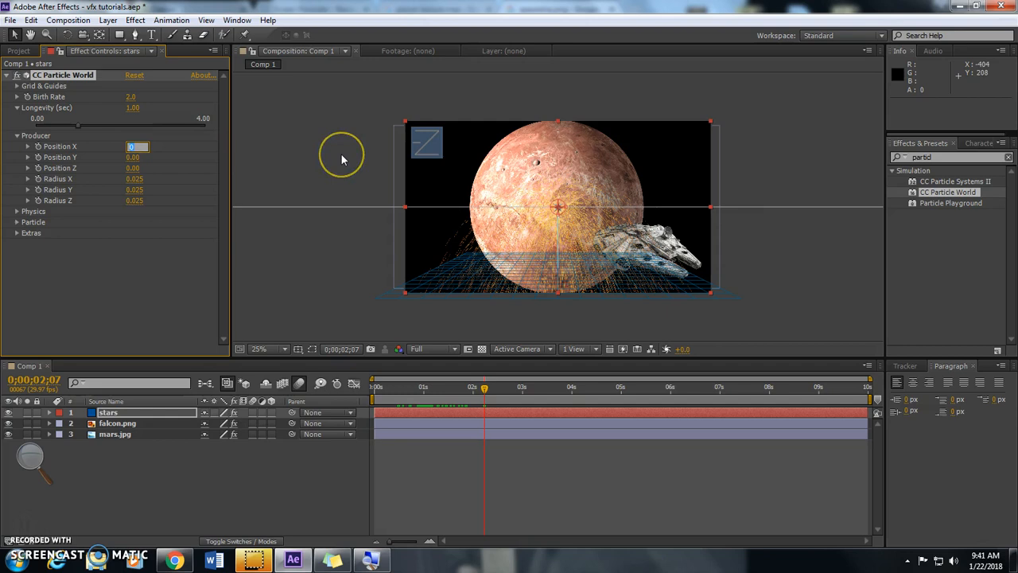
pyautogui.write('1')
pyautogui.press('Tab')
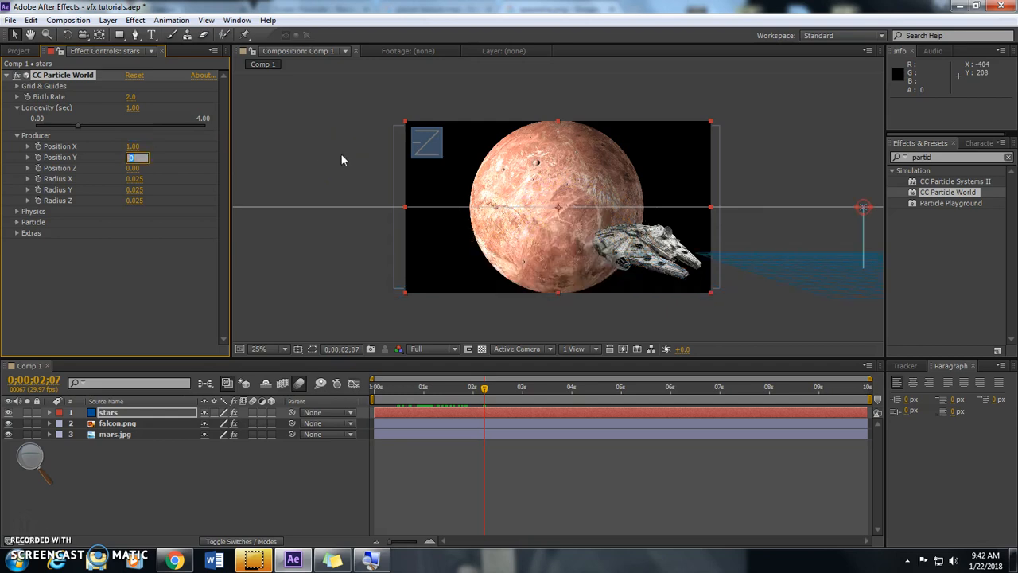
pyautogui.press('Tab')
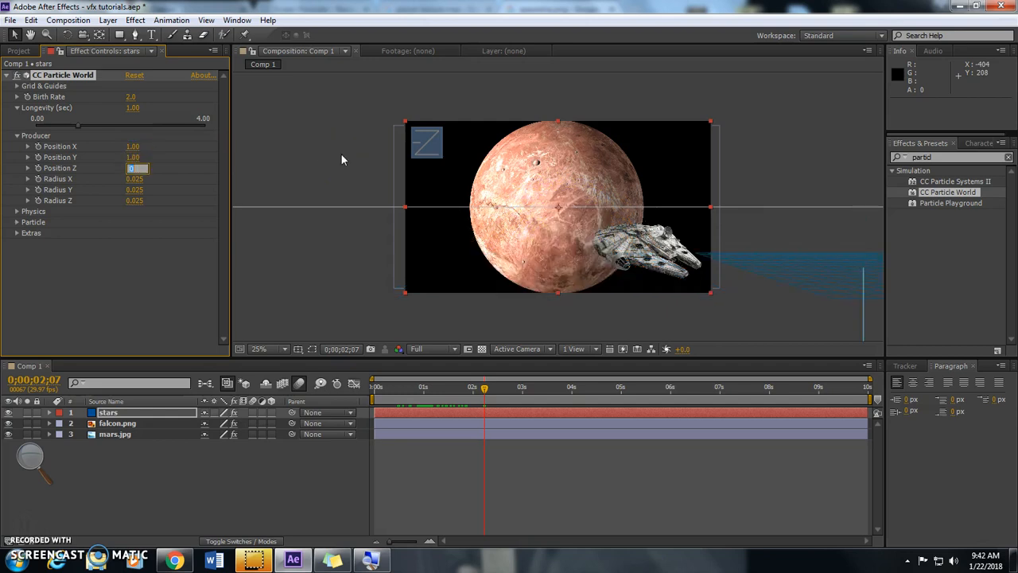
pyautogui.write('1')
pyautogui.press('Tab')
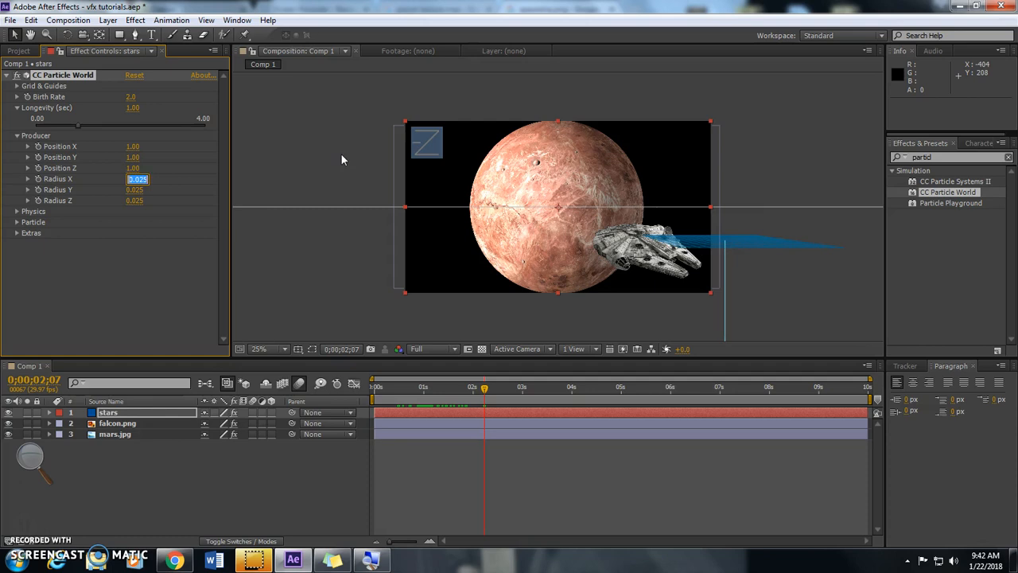
# - Set the CC Particle World's Producer Position X, Y and Z to 0
pyautogui.click(133, 147)
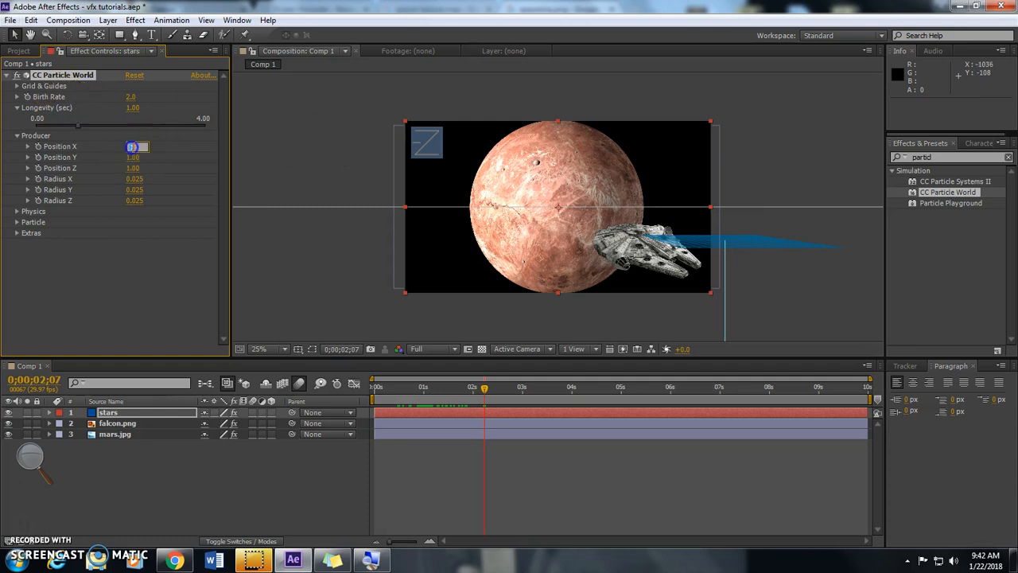
pyautogui.click(136, 158)
pyautogui.write('0')
pyautogui.click(137, 168)
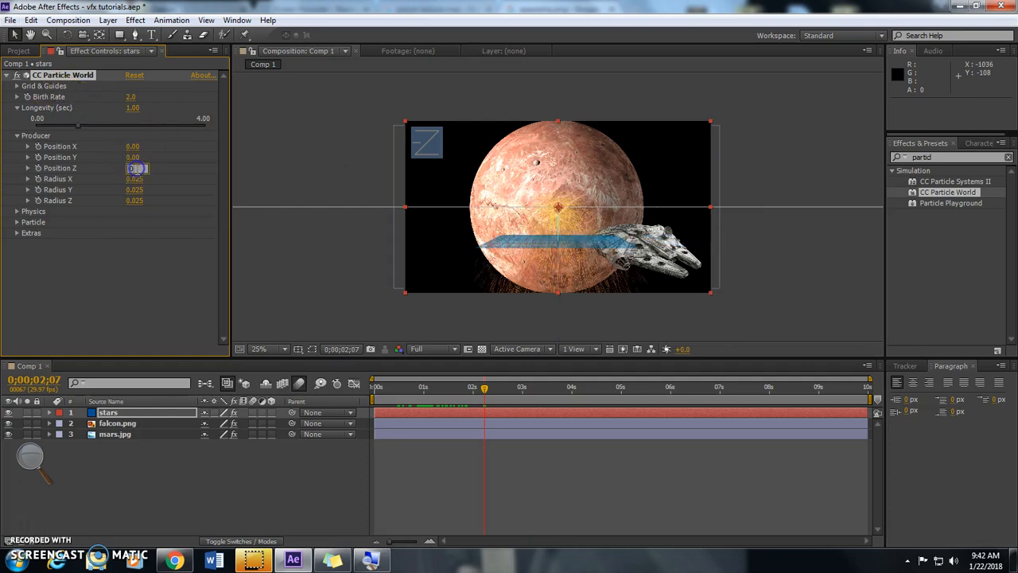
pyautogui.write('0')
# - Set the Producer Radius X, Y and Z to 1, and scrub to 0;00;02;12 to check the particle spread
pyautogui.click(137, 179)
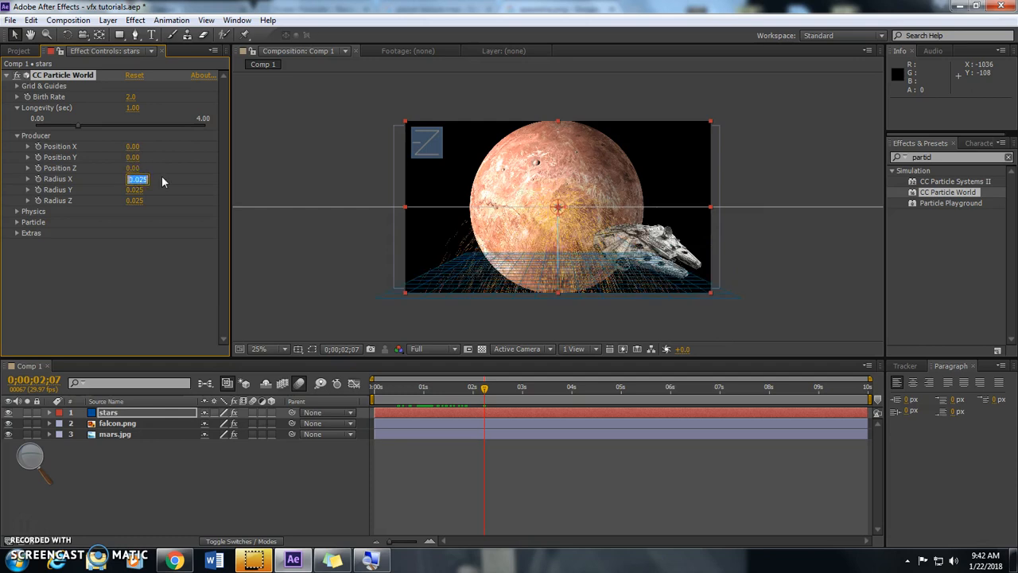
pyautogui.write('1')
pyautogui.press('Tab')
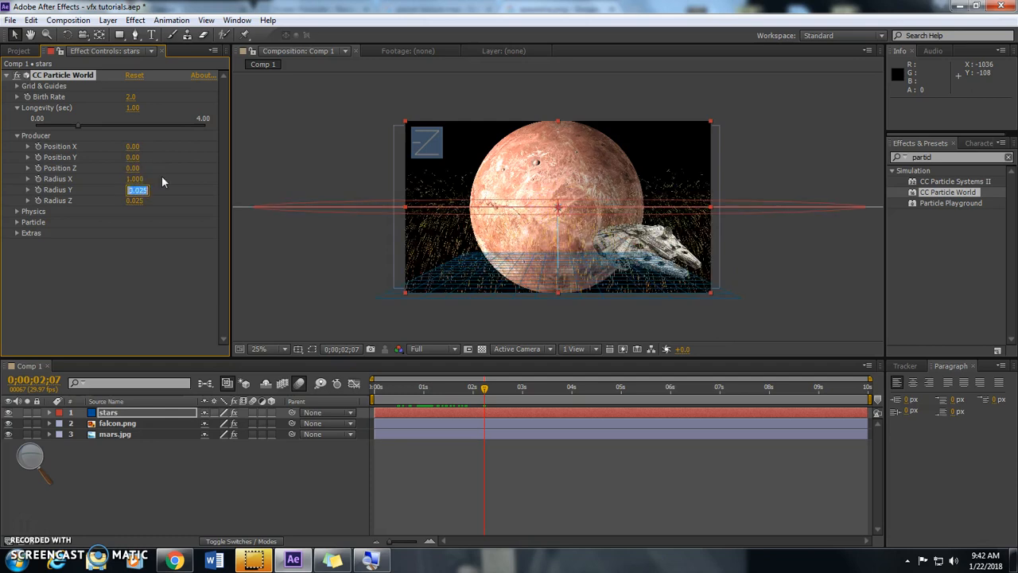
pyautogui.write('1')
pyautogui.press('Tab')
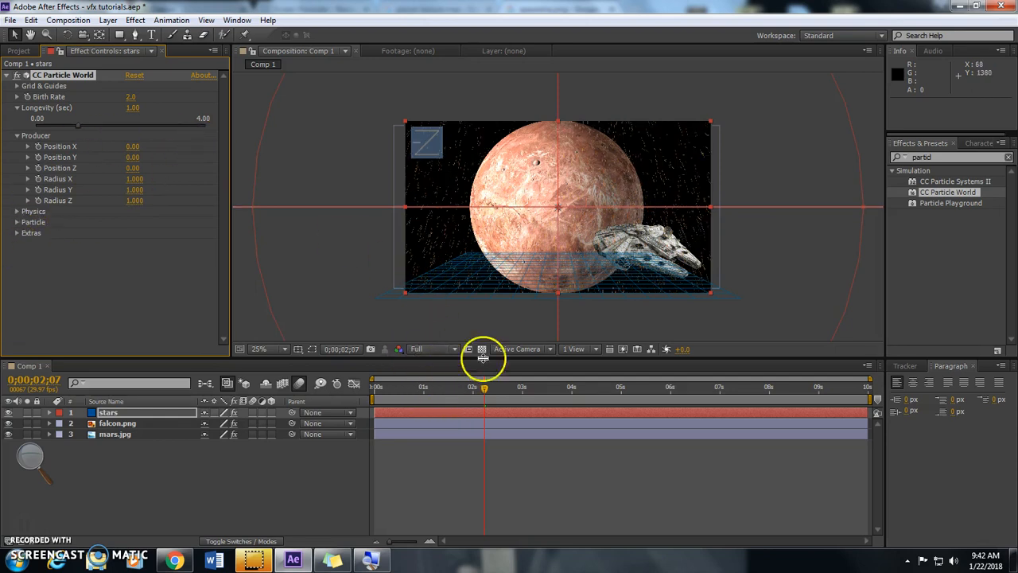
pyautogui.click(381, 389)
pyautogui.moveTo(381, 389); pyautogui.dragTo(493, 388)
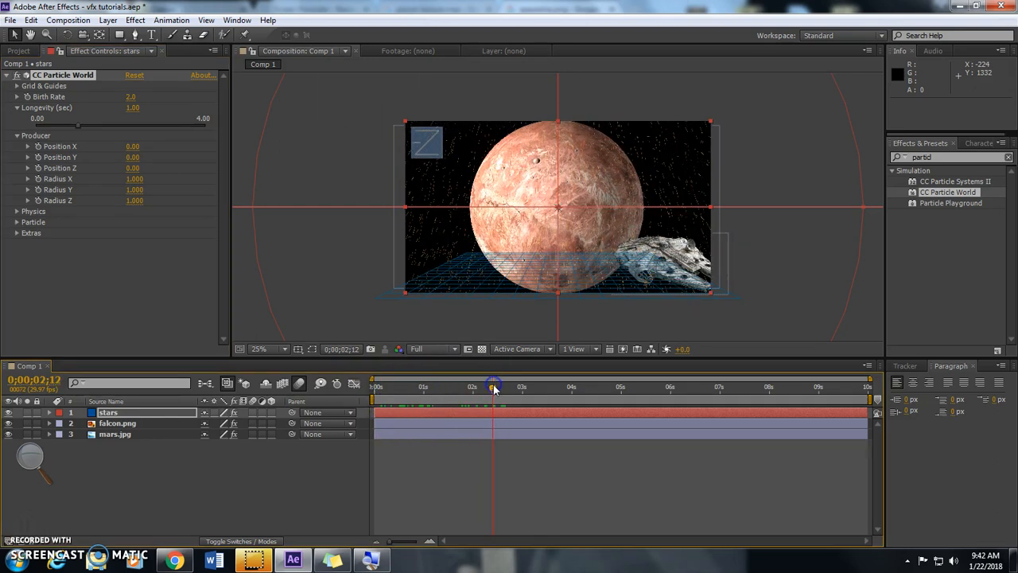
# - Expand the Physics settings, set Velocity and Gravity to 0, and return to the start of the timeline
pyautogui.click(17, 212)
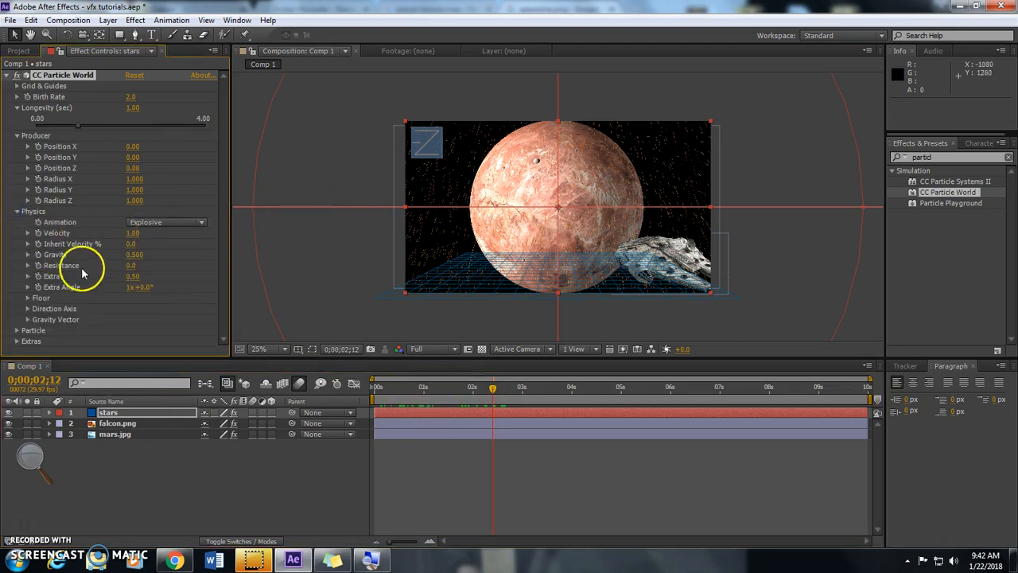
pyautogui.click(132, 254)
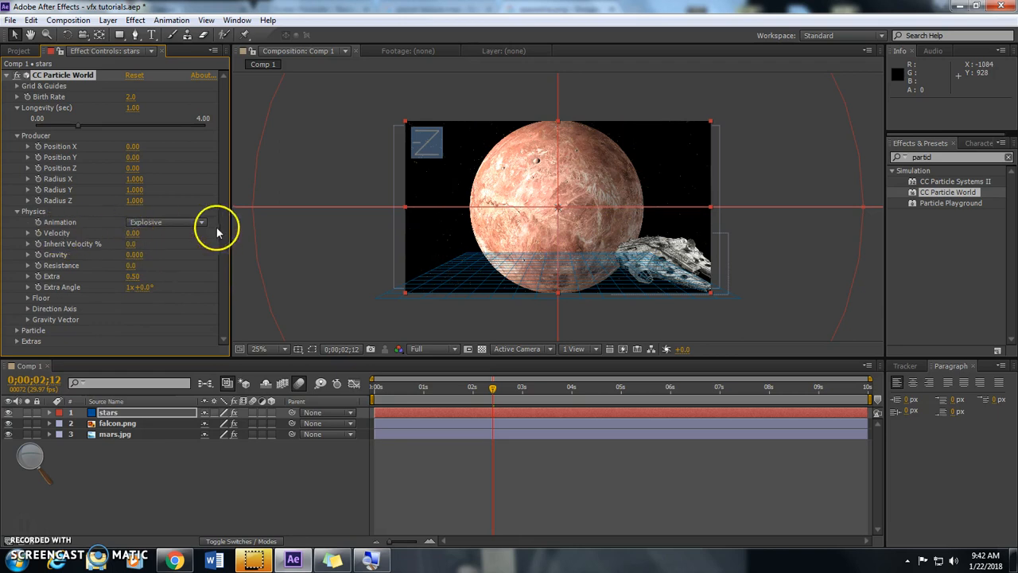
pyautogui.click(376, 387)
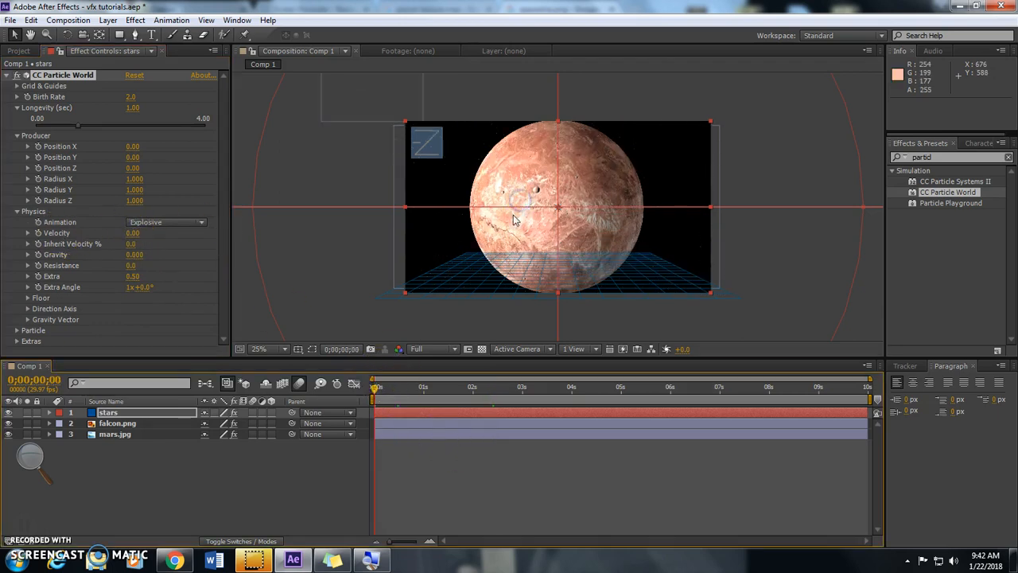
# - Play the composition from the start to examine the still star particles up close, stopping at 0;00;01;14
pyautogui.scroll(3, 513, 215)
pyautogui.scroll(-1, 513, 216)
pyautogui.press('space')
pyautogui.moveTo(323, 244); pyautogui.dragTo(414, 249)
pyautogui.moveTo(416, 387); pyautogui.dragTo(411, 391)
pyautogui.press('space')
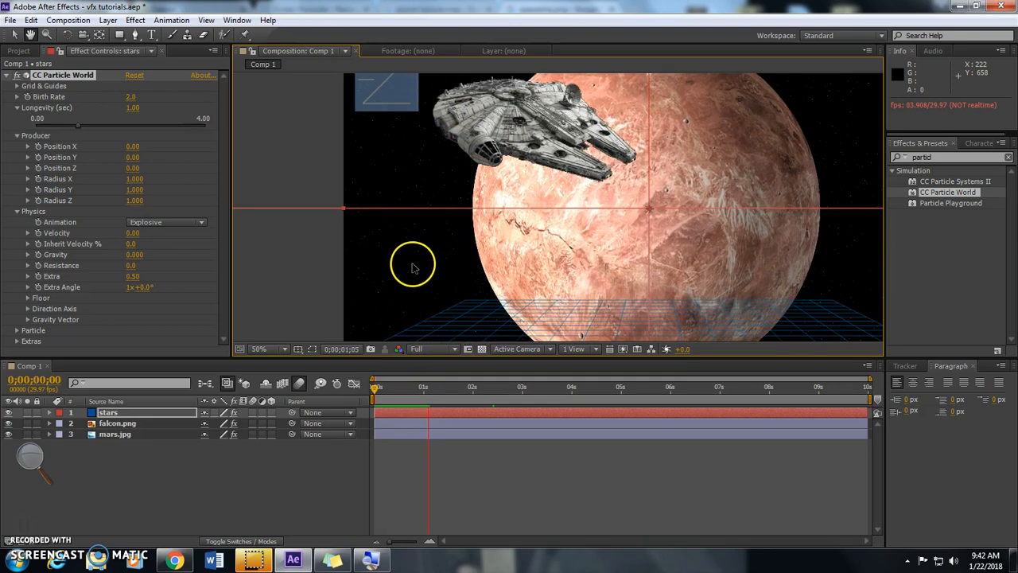
pyautogui.press('space')
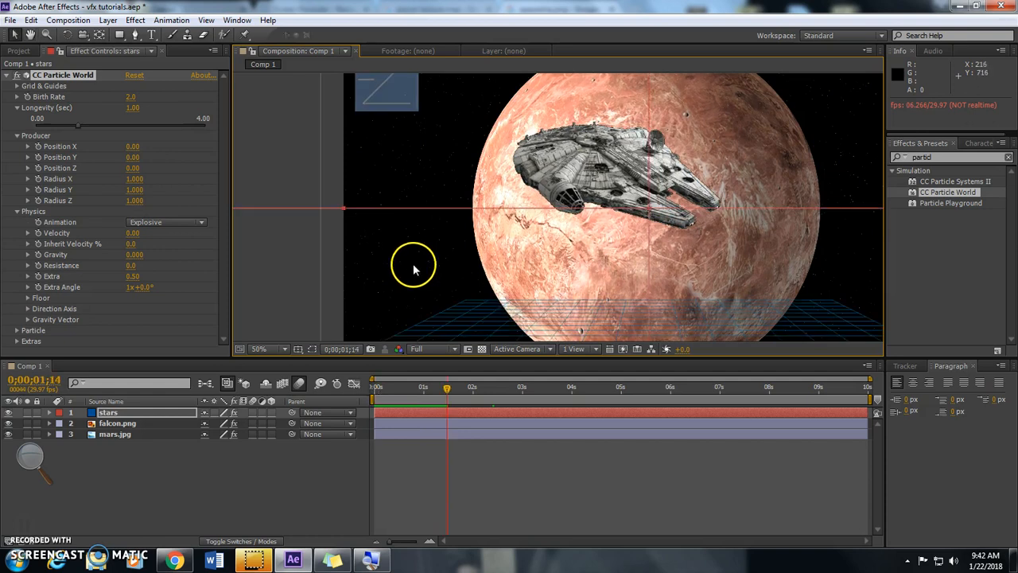
# - Expand the Particle settings and try the Star and Shaded Sphere particle types
pyautogui.click(16, 330)
pyautogui.scroll(-4, 220, 220)
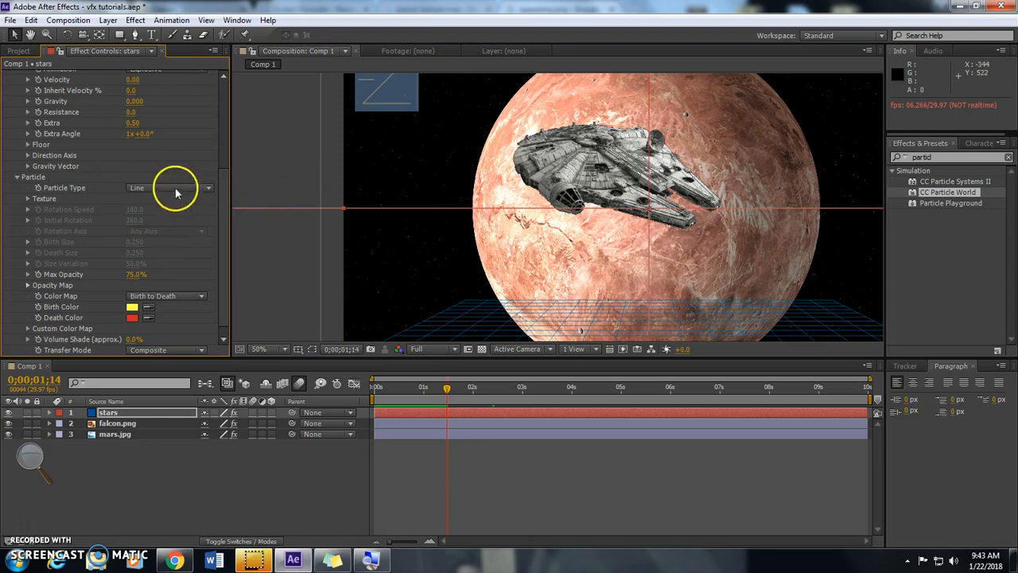
pyautogui.click(175, 189)
pyautogui.click(168, 216)
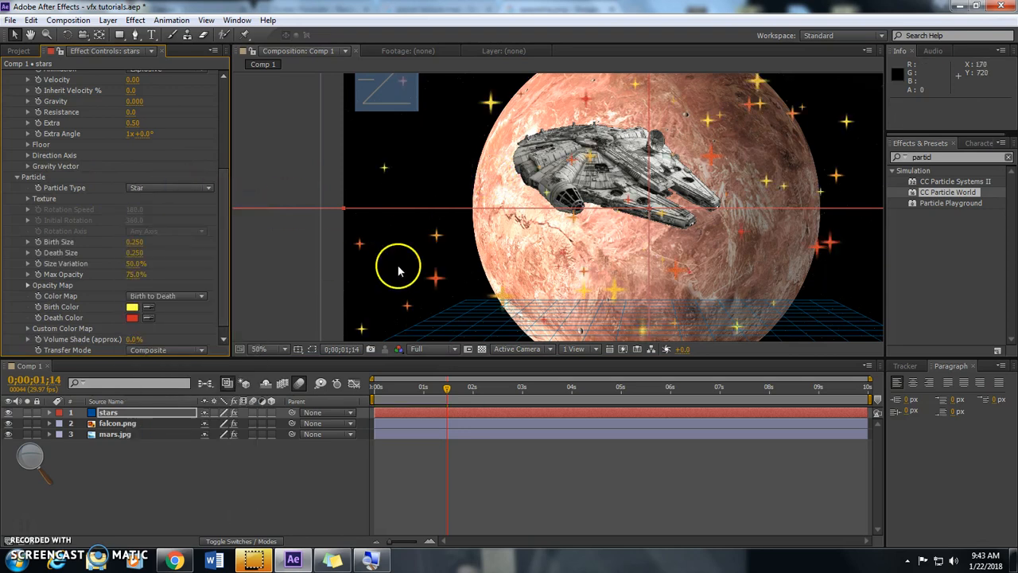
pyautogui.click(175, 188)
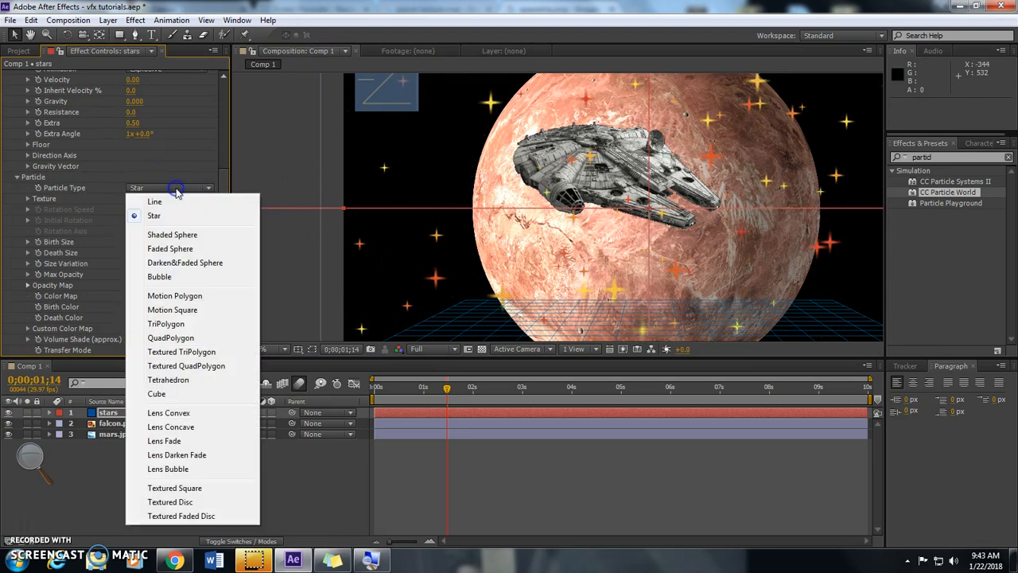
pyautogui.click(176, 235)
# - Set the particles' Birth Color to white (FFFFFF) and their Death Color to light blue
pyautogui.click(132, 306)
pyautogui.click(358, 201)
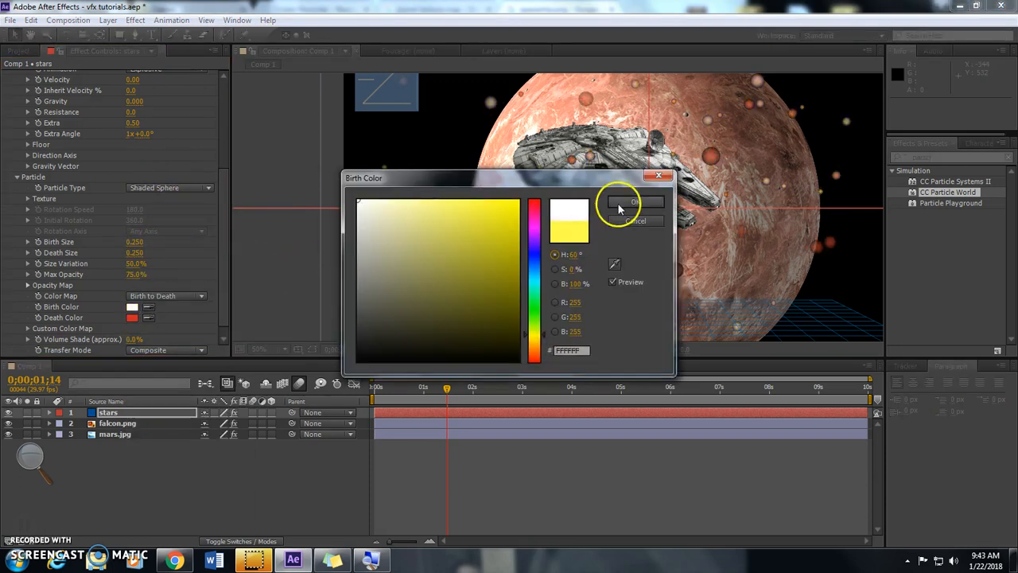
pyautogui.click(621, 205)
pyautogui.click(132, 317)
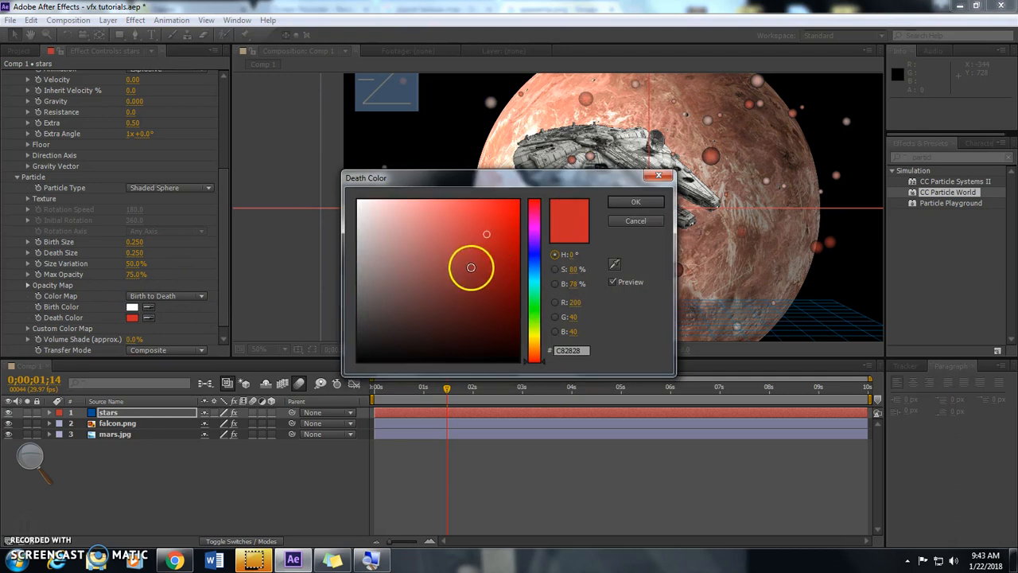
pyautogui.click(406, 266)
pyautogui.click(534, 268)
pyautogui.click(447, 213)
pyautogui.click(634, 205)
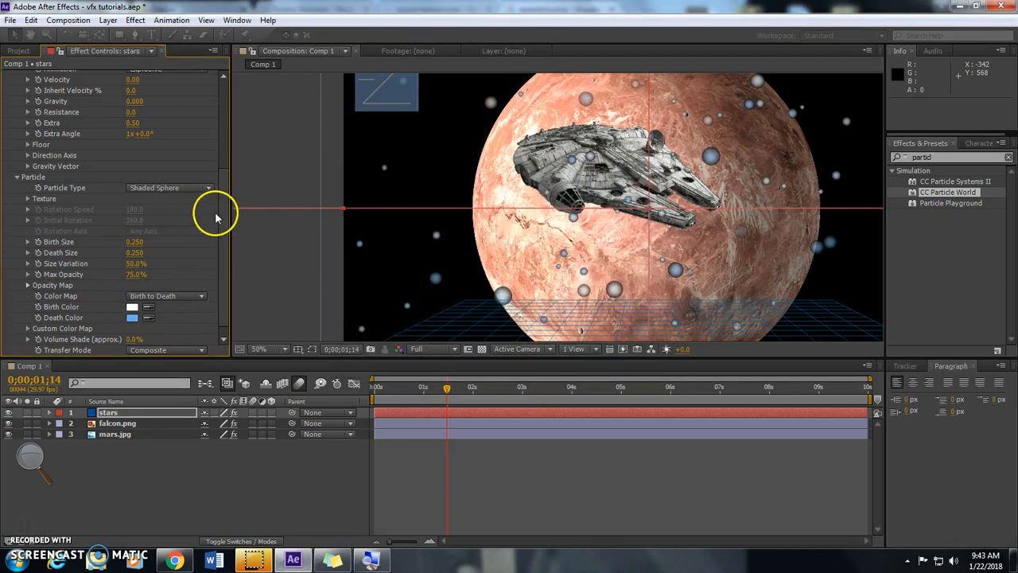
# - Try the Bubble particle type, and set the Particle Type back to Line
pyautogui.click(184, 189)
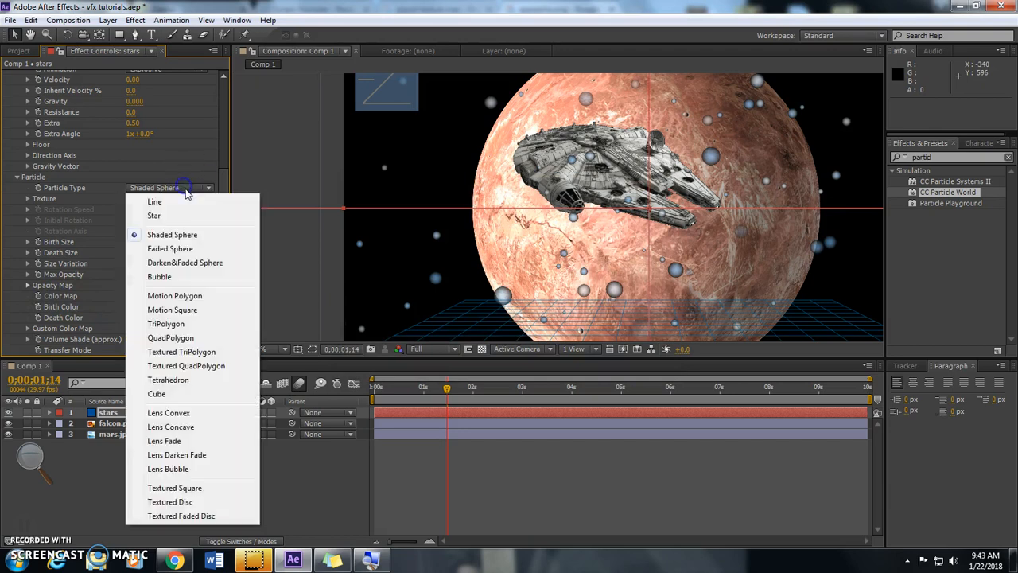
pyautogui.click(195, 277)
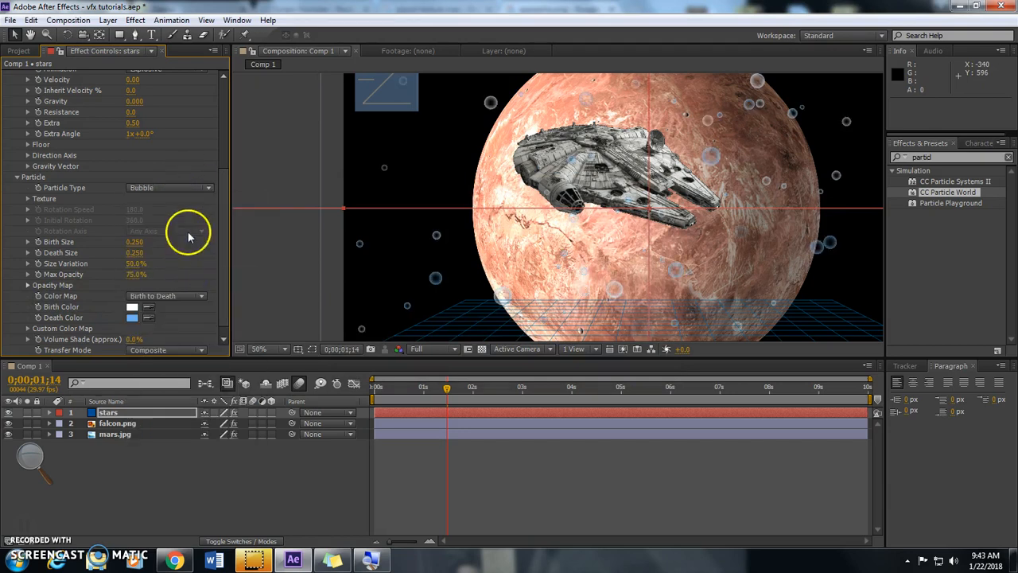
pyautogui.click(183, 188)
pyautogui.click(175, 202)
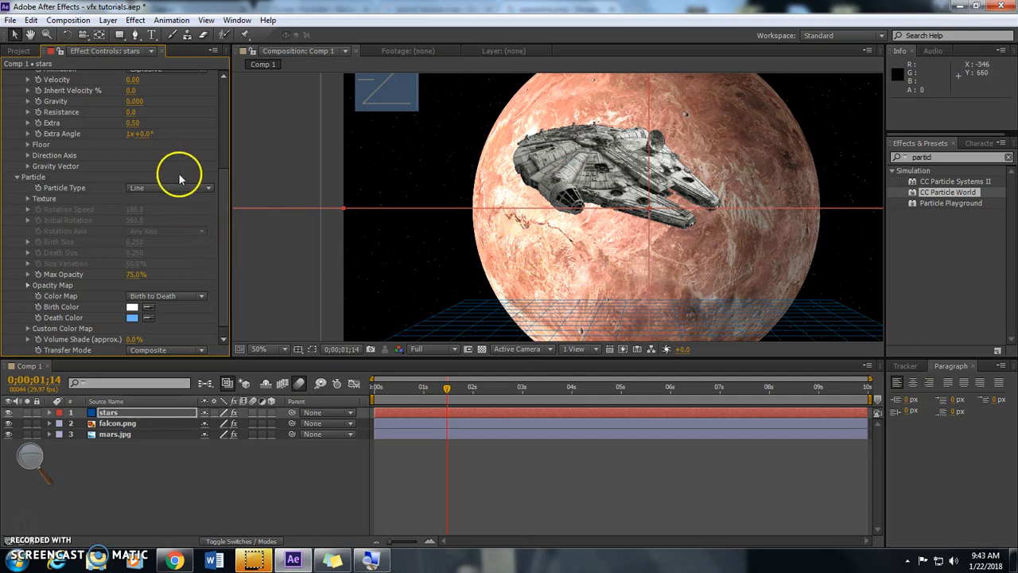
pyautogui.click(207, 188)
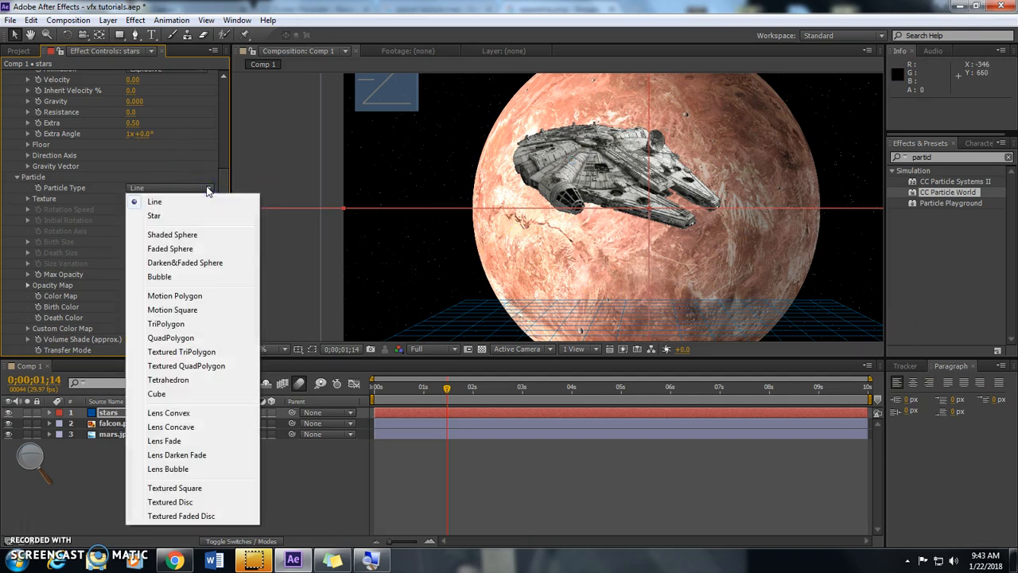
pyautogui.click(409, 177)
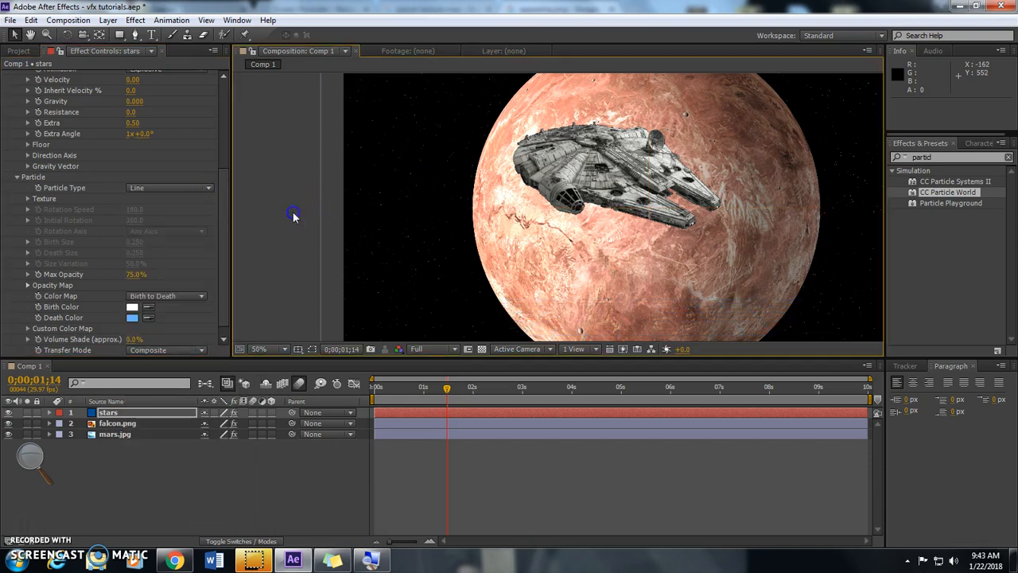
# - Expand CC Particle World's Grid & Guides and turn off the Position, Radius and Grid guides
pyautogui.click(227, 190)
pyautogui.moveTo(225, 192); pyautogui.dragTo(220, 86)
pyautogui.scroll(-1, 591, 248)
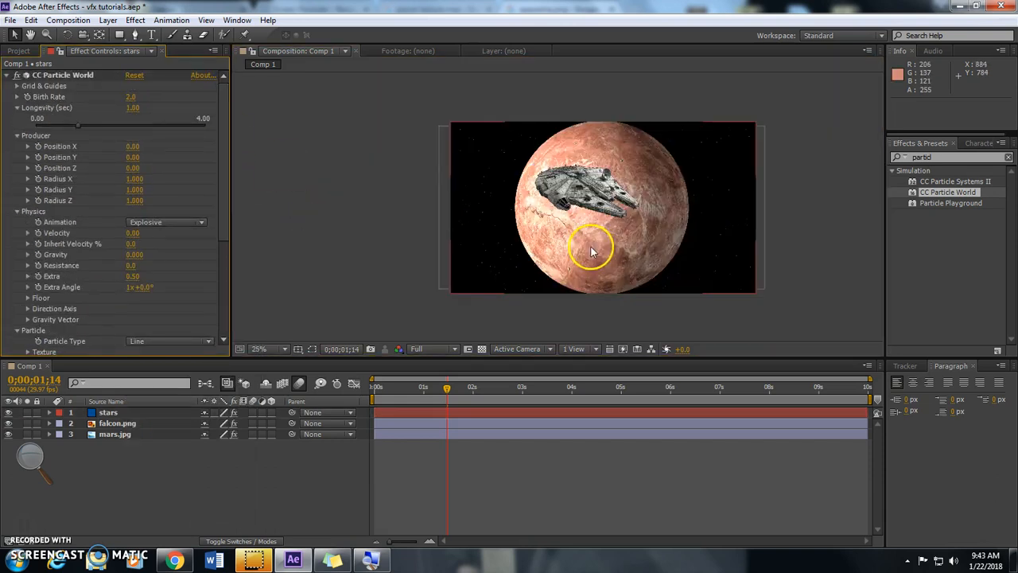
pyautogui.click(18, 86)
pyautogui.click(130, 97)
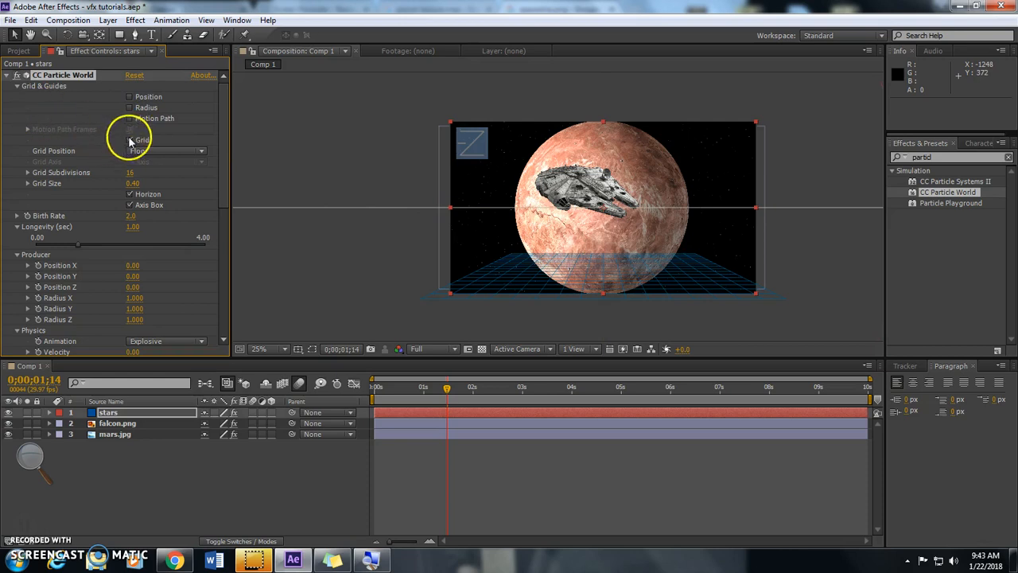
pyautogui.click(130, 140)
pyautogui.click(305, 209)
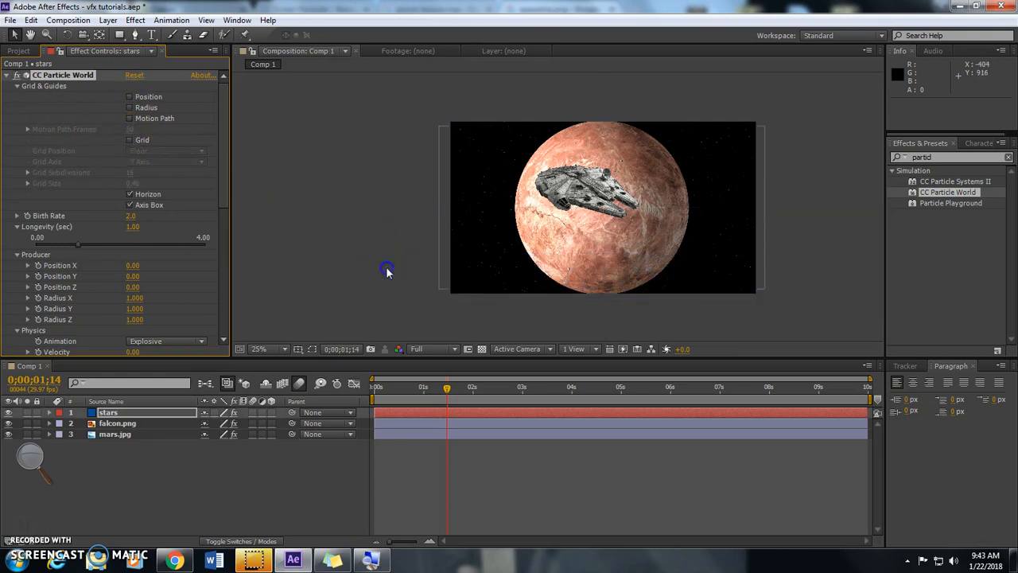